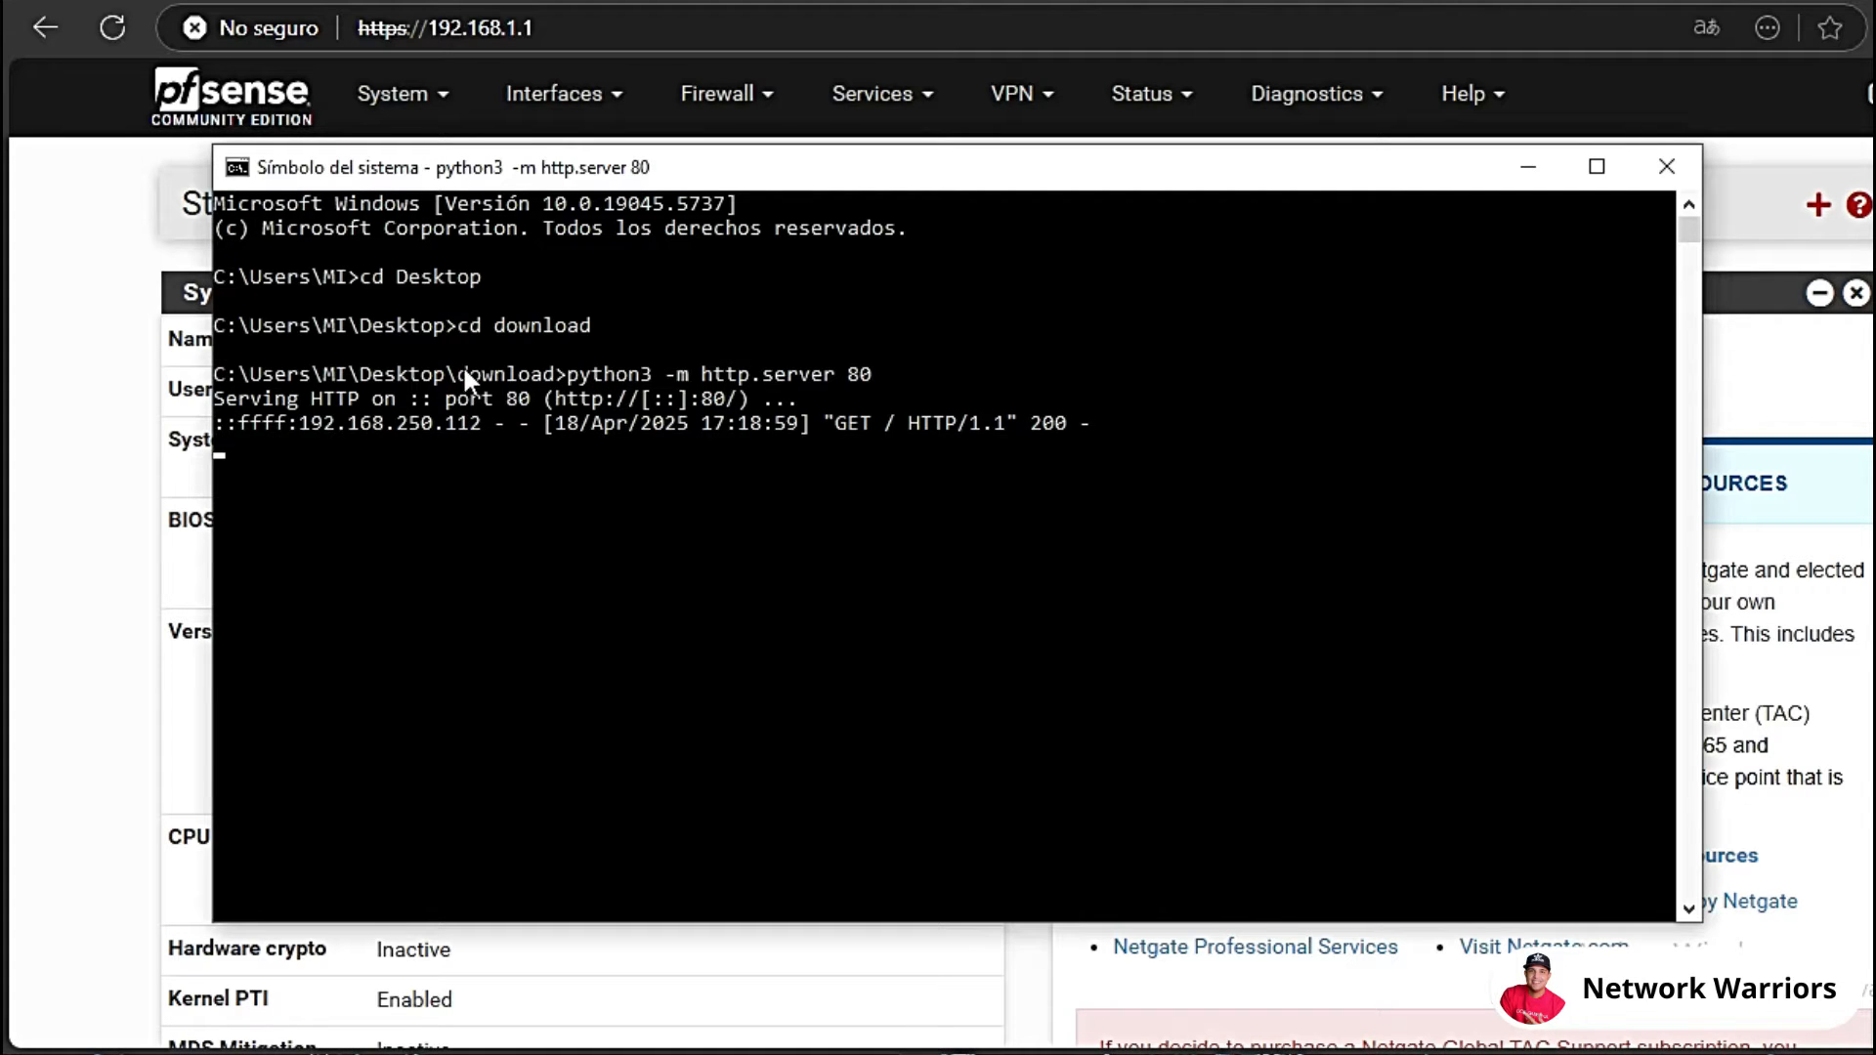
Examine the HTTP server command in the command prompt: the download folder it runs from, the python3 call and port 80.
left_click_drag(457, 374, 565, 373)
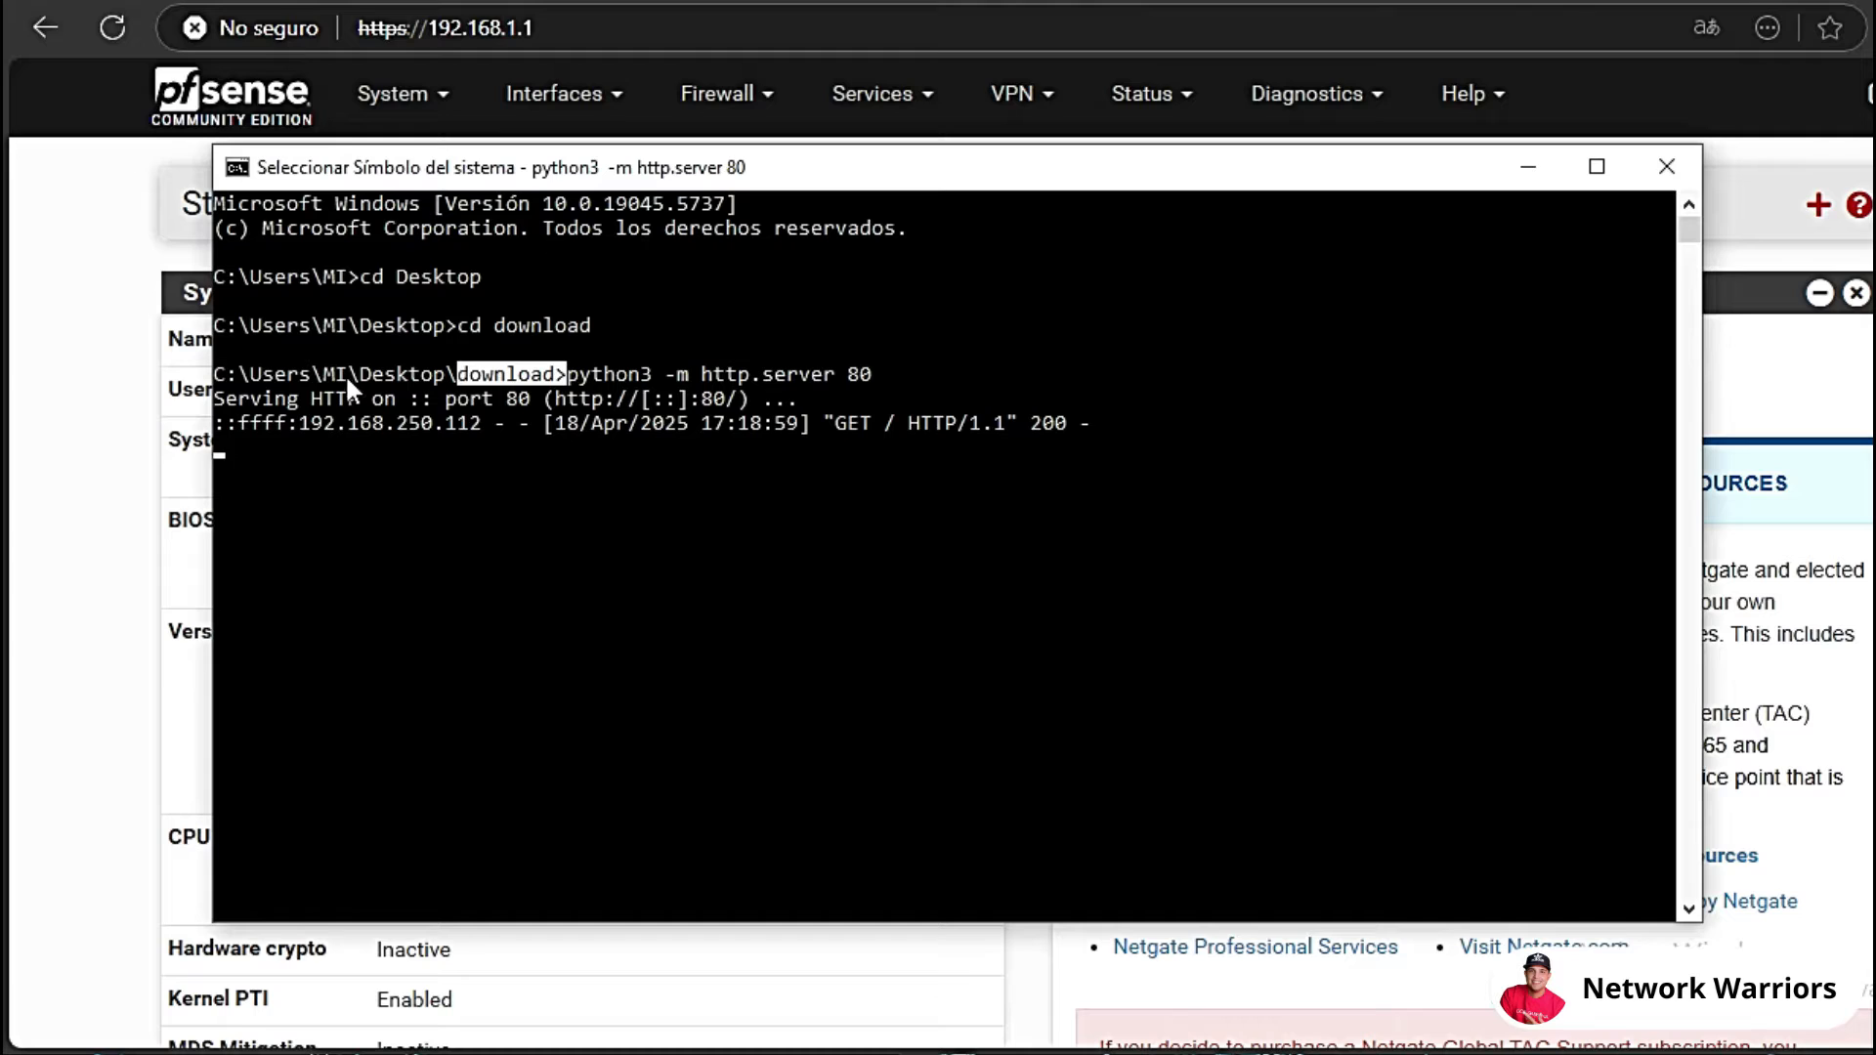
left_click_drag(362, 374, 546, 373)
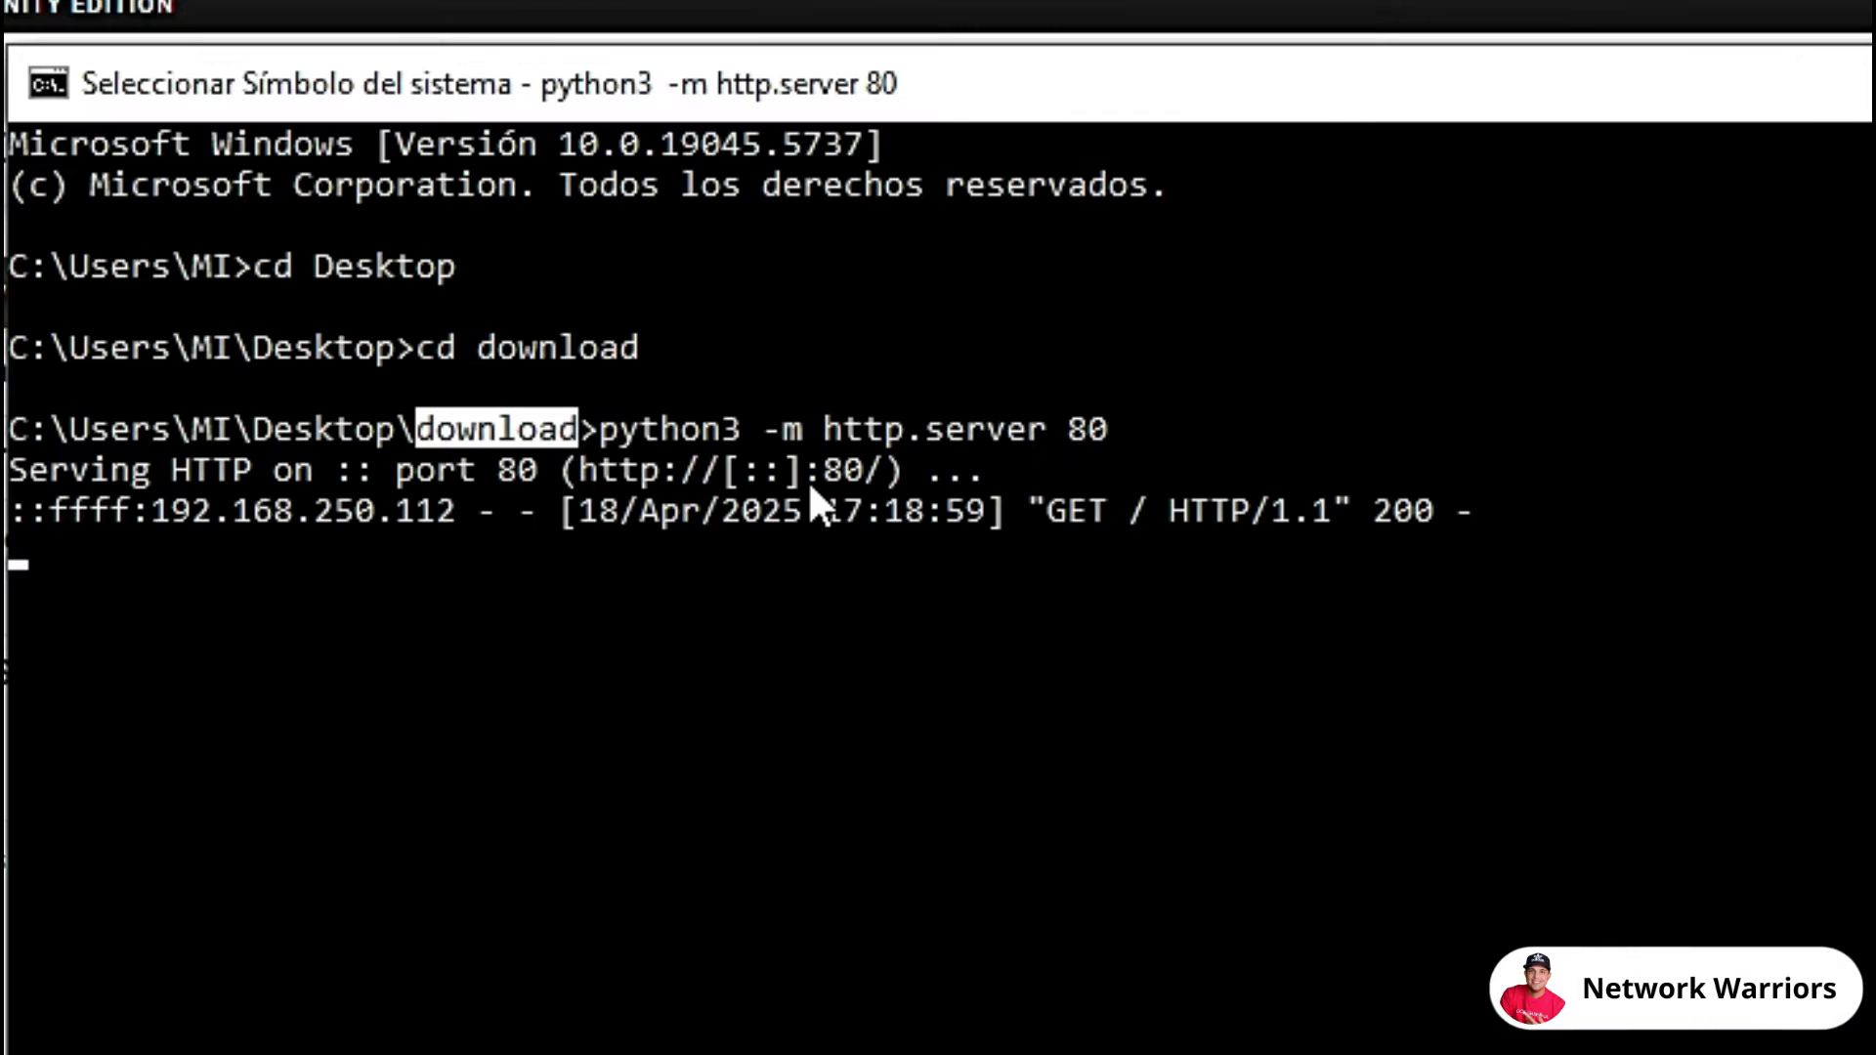
double_click(604, 428)
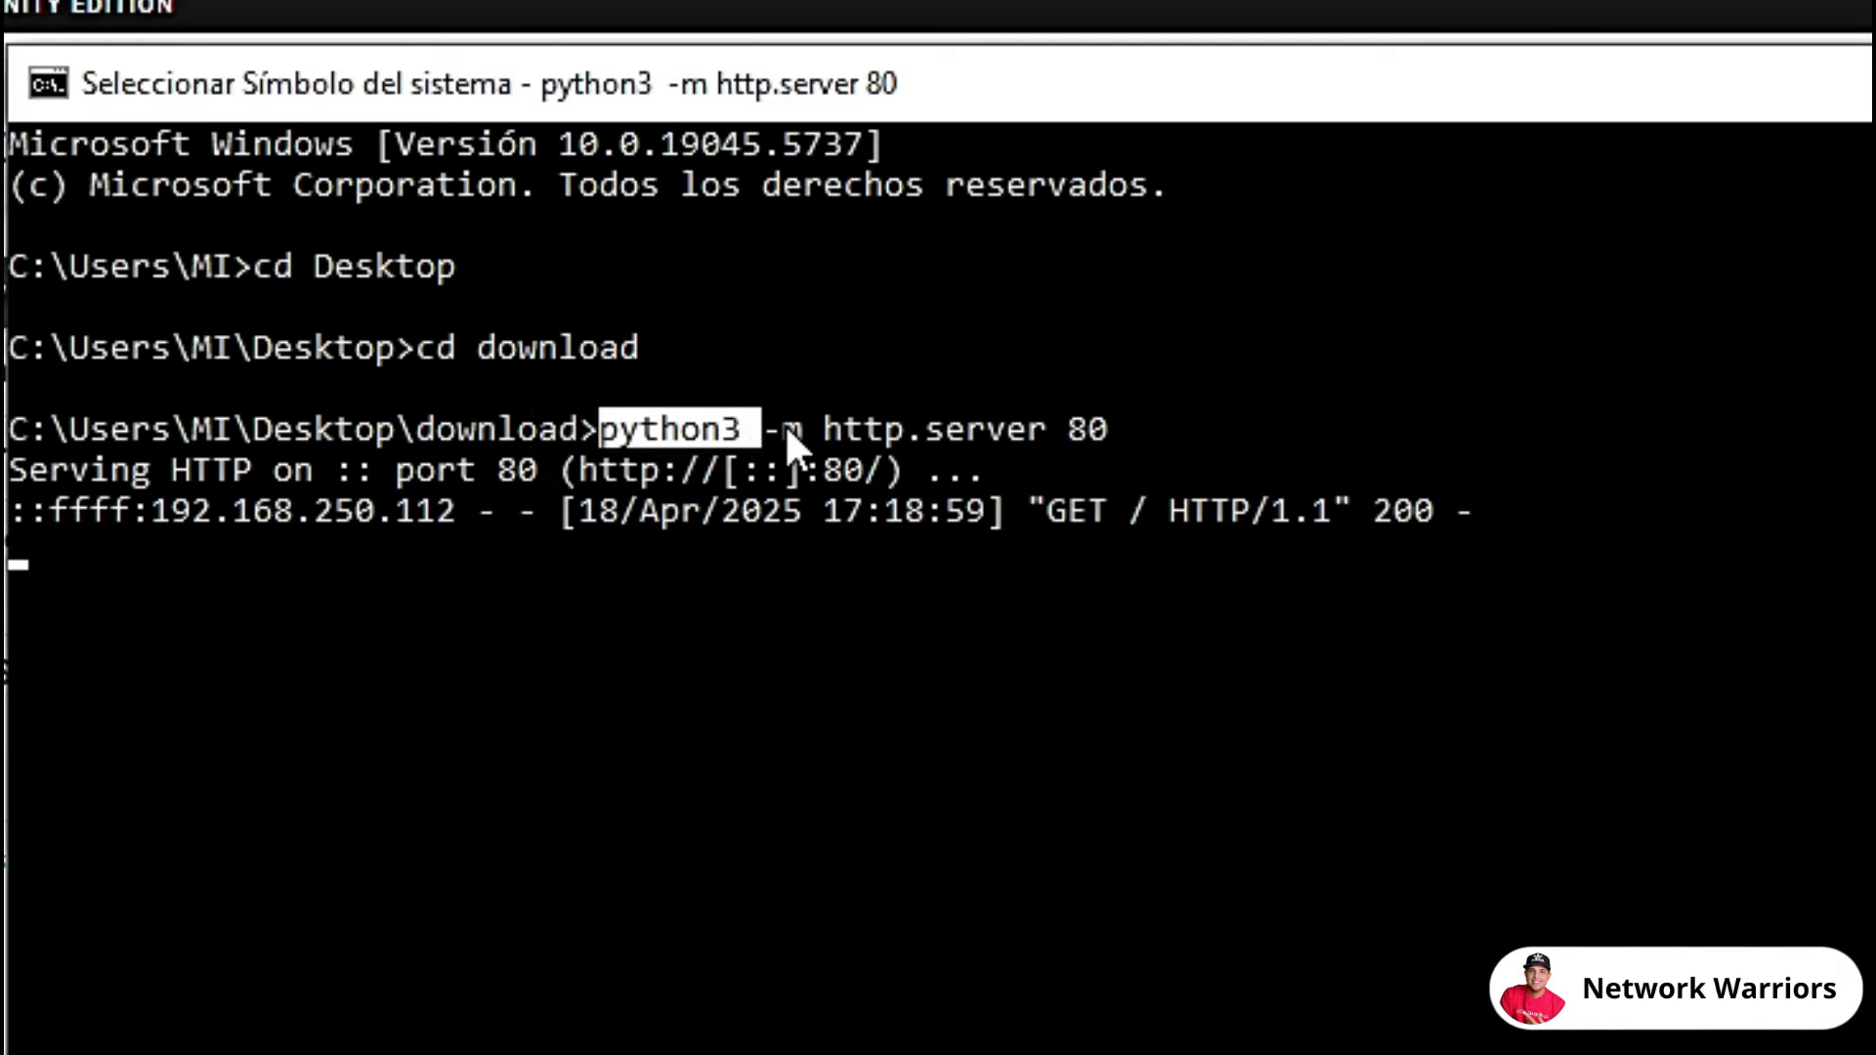
left_click(784, 424)
double_click(1095, 428)
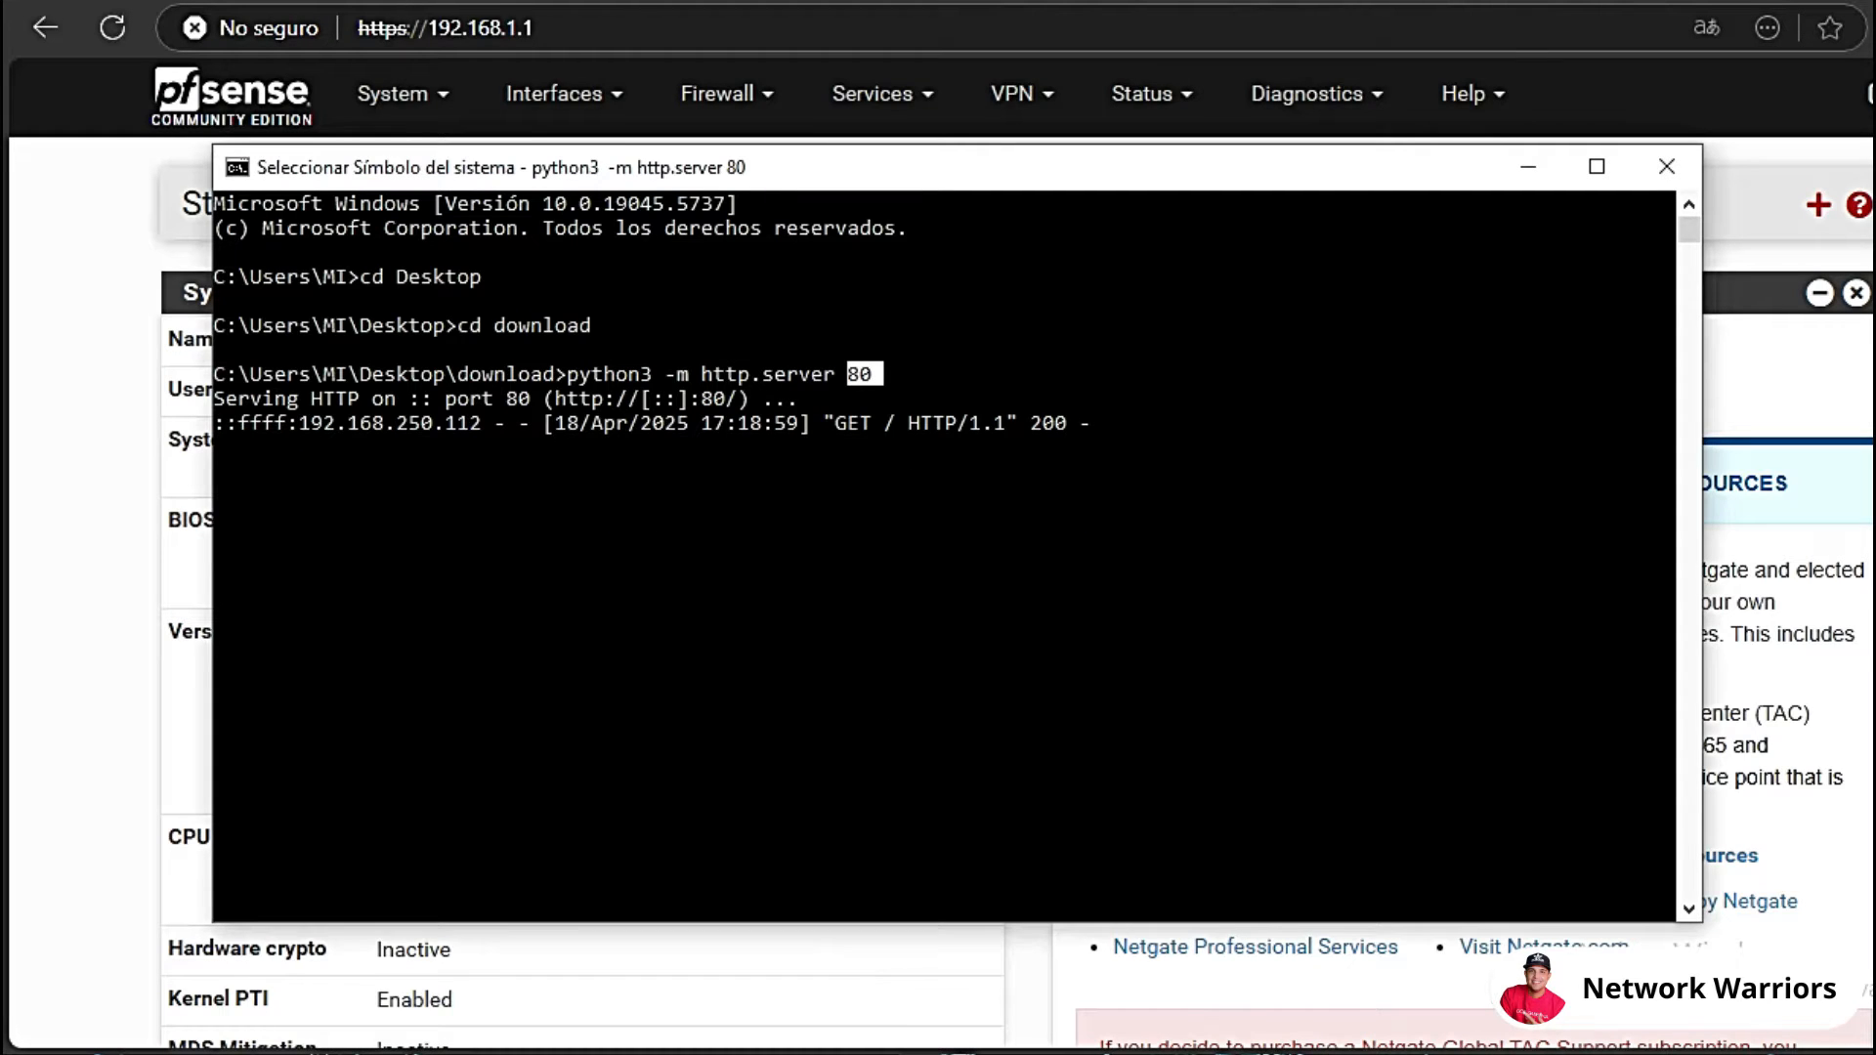
Check the host's Ethernet adapter IPv4 address in the other command prompt window showing the network configuration.
mouse_move(869, 1050)
left_click(979, 899)
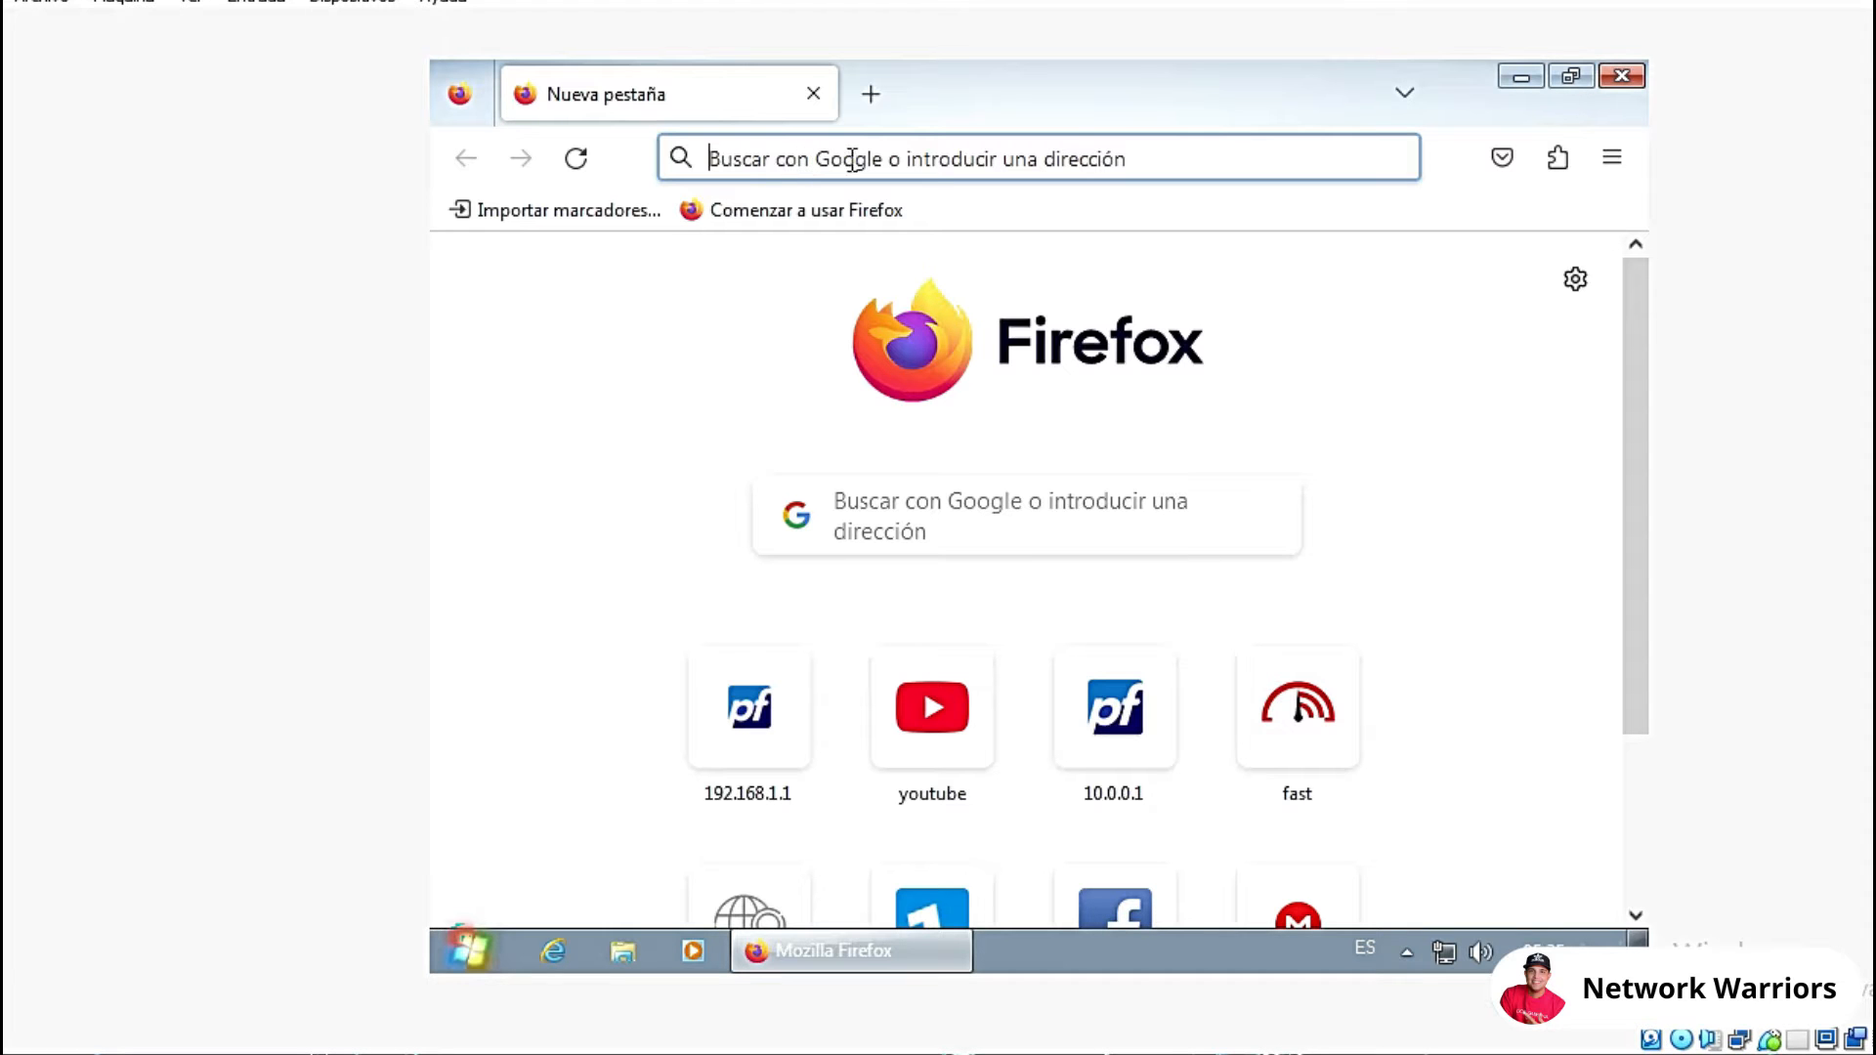
mouse_move(938, 1054)
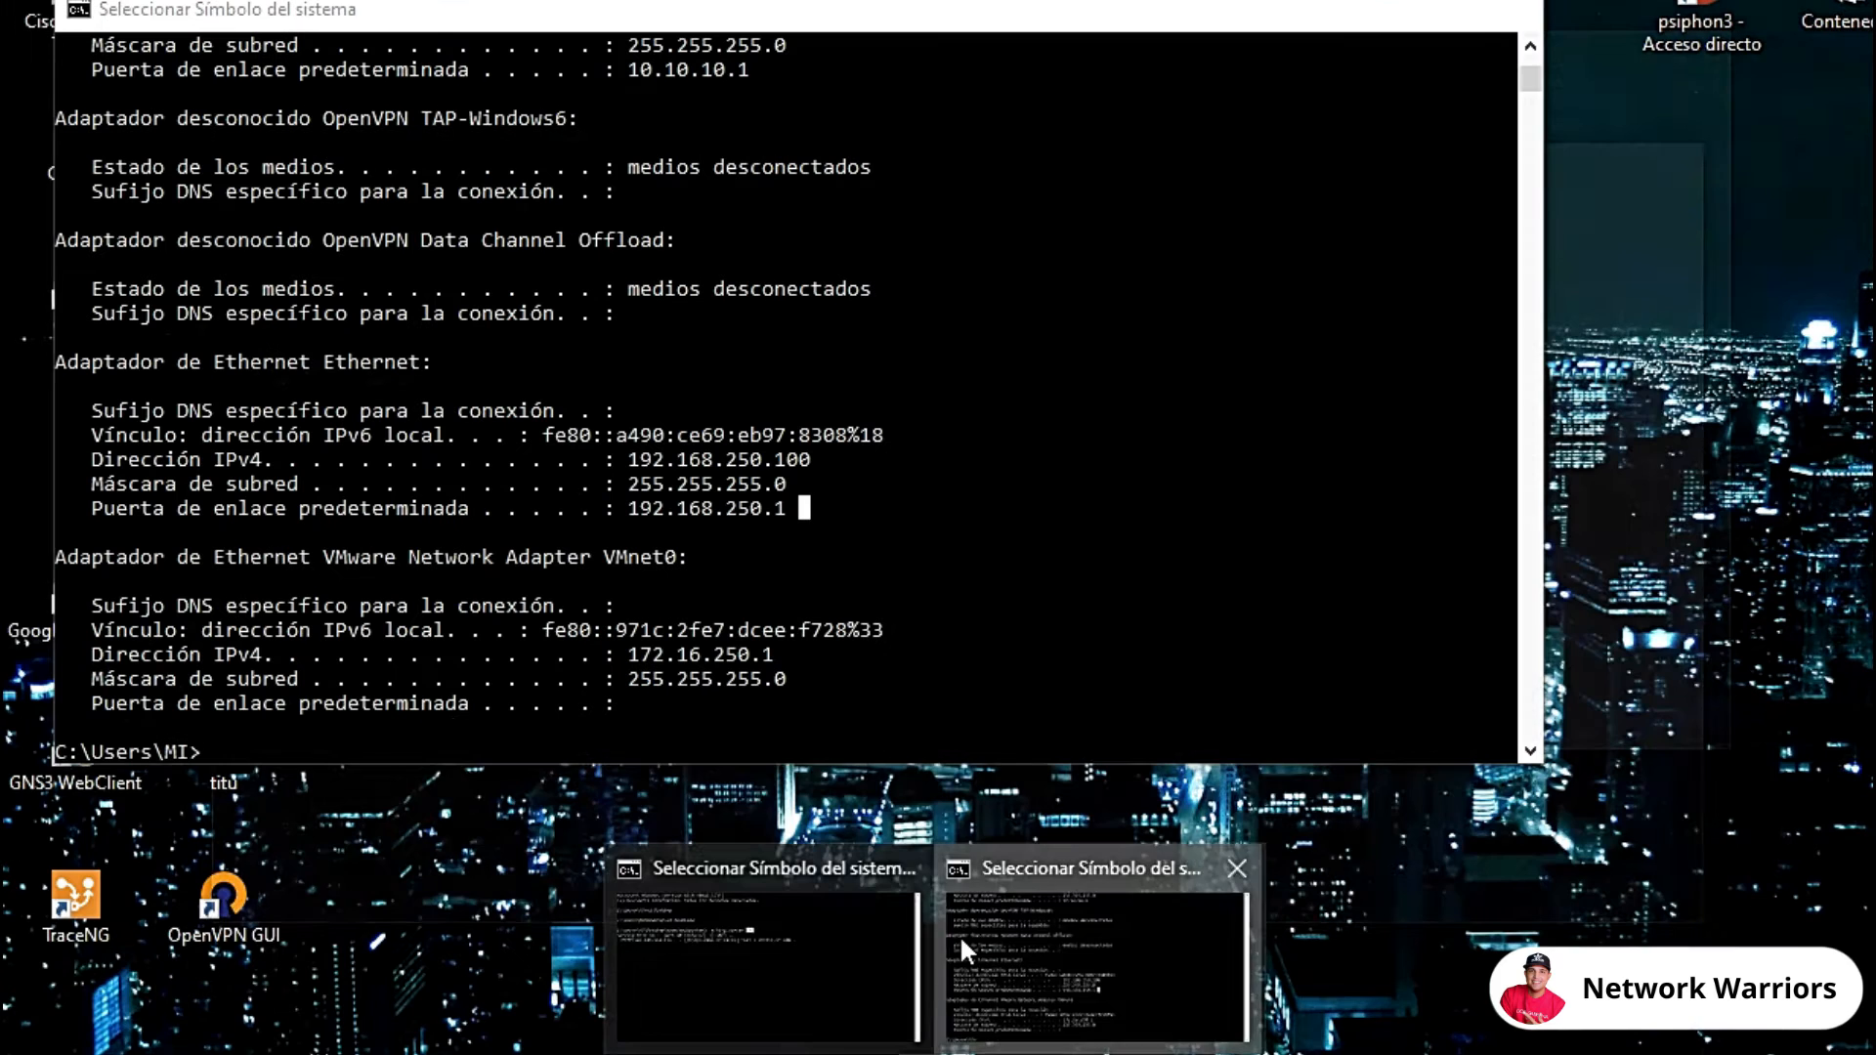
left_click(959, 934)
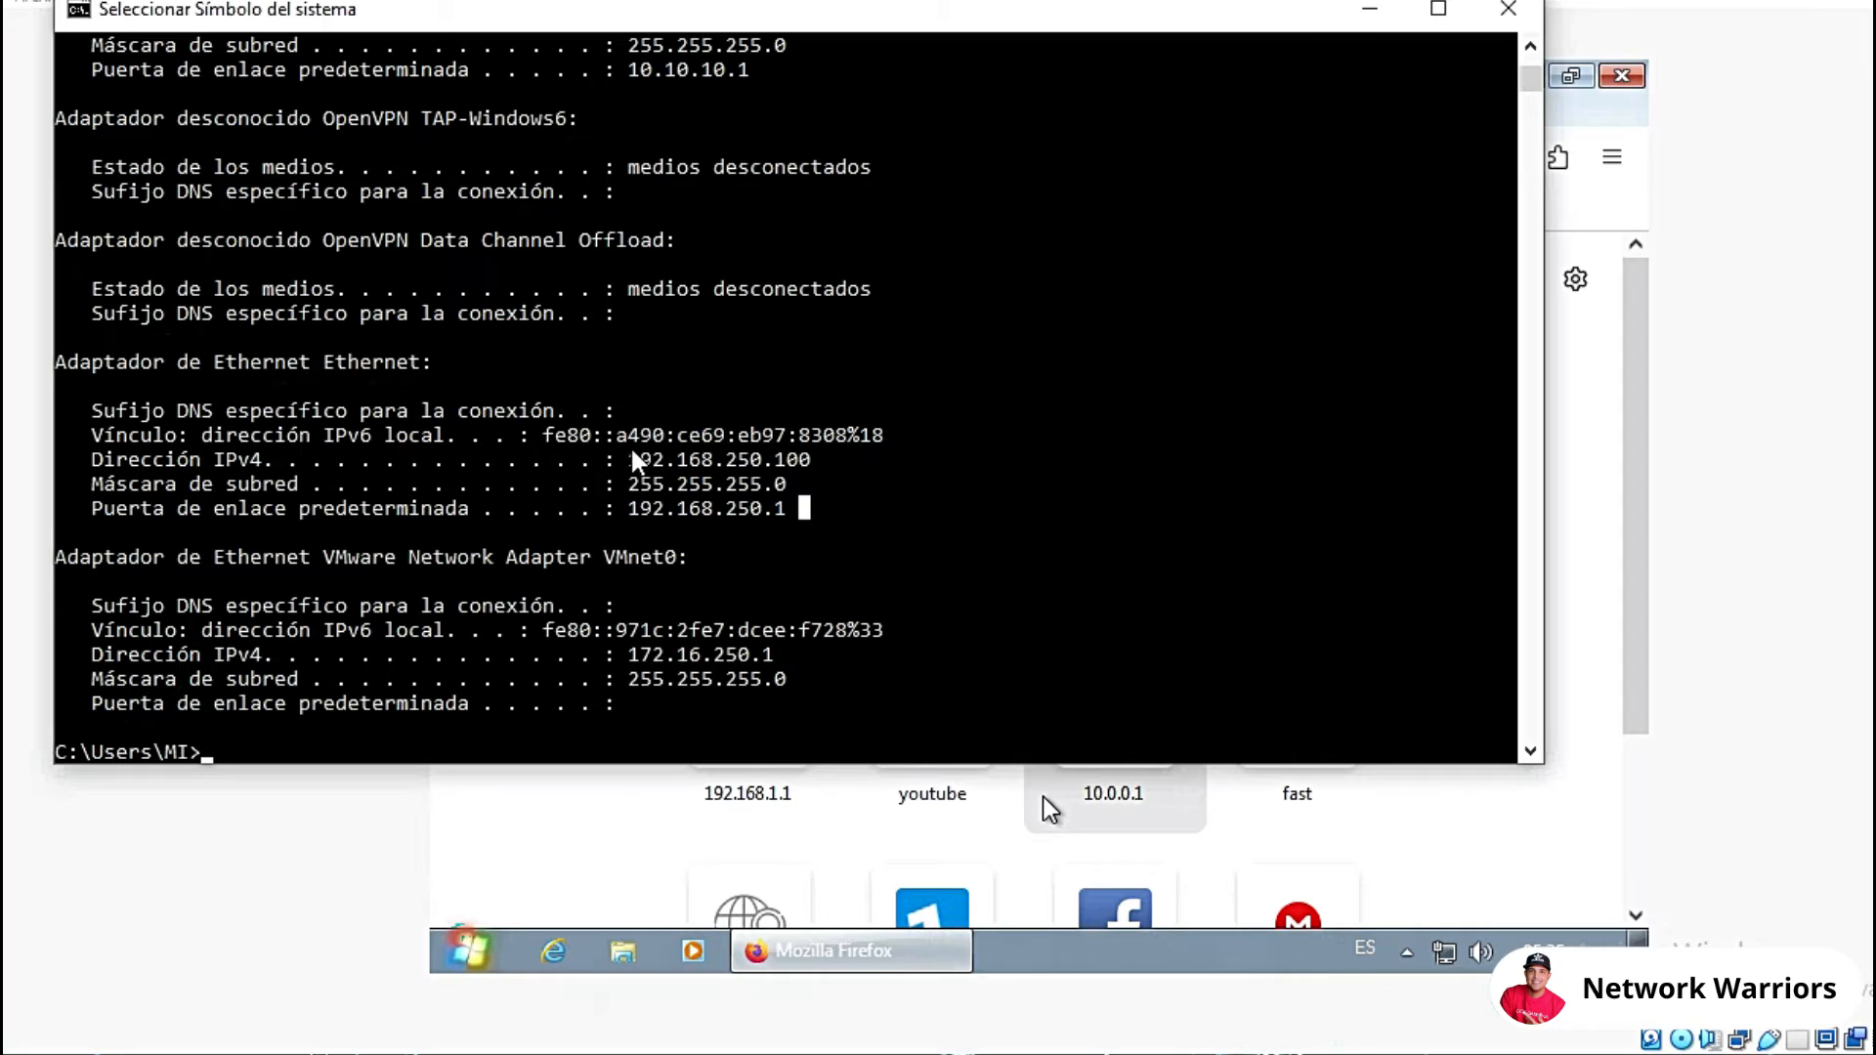
left_click_drag(624, 460, 817, 471)
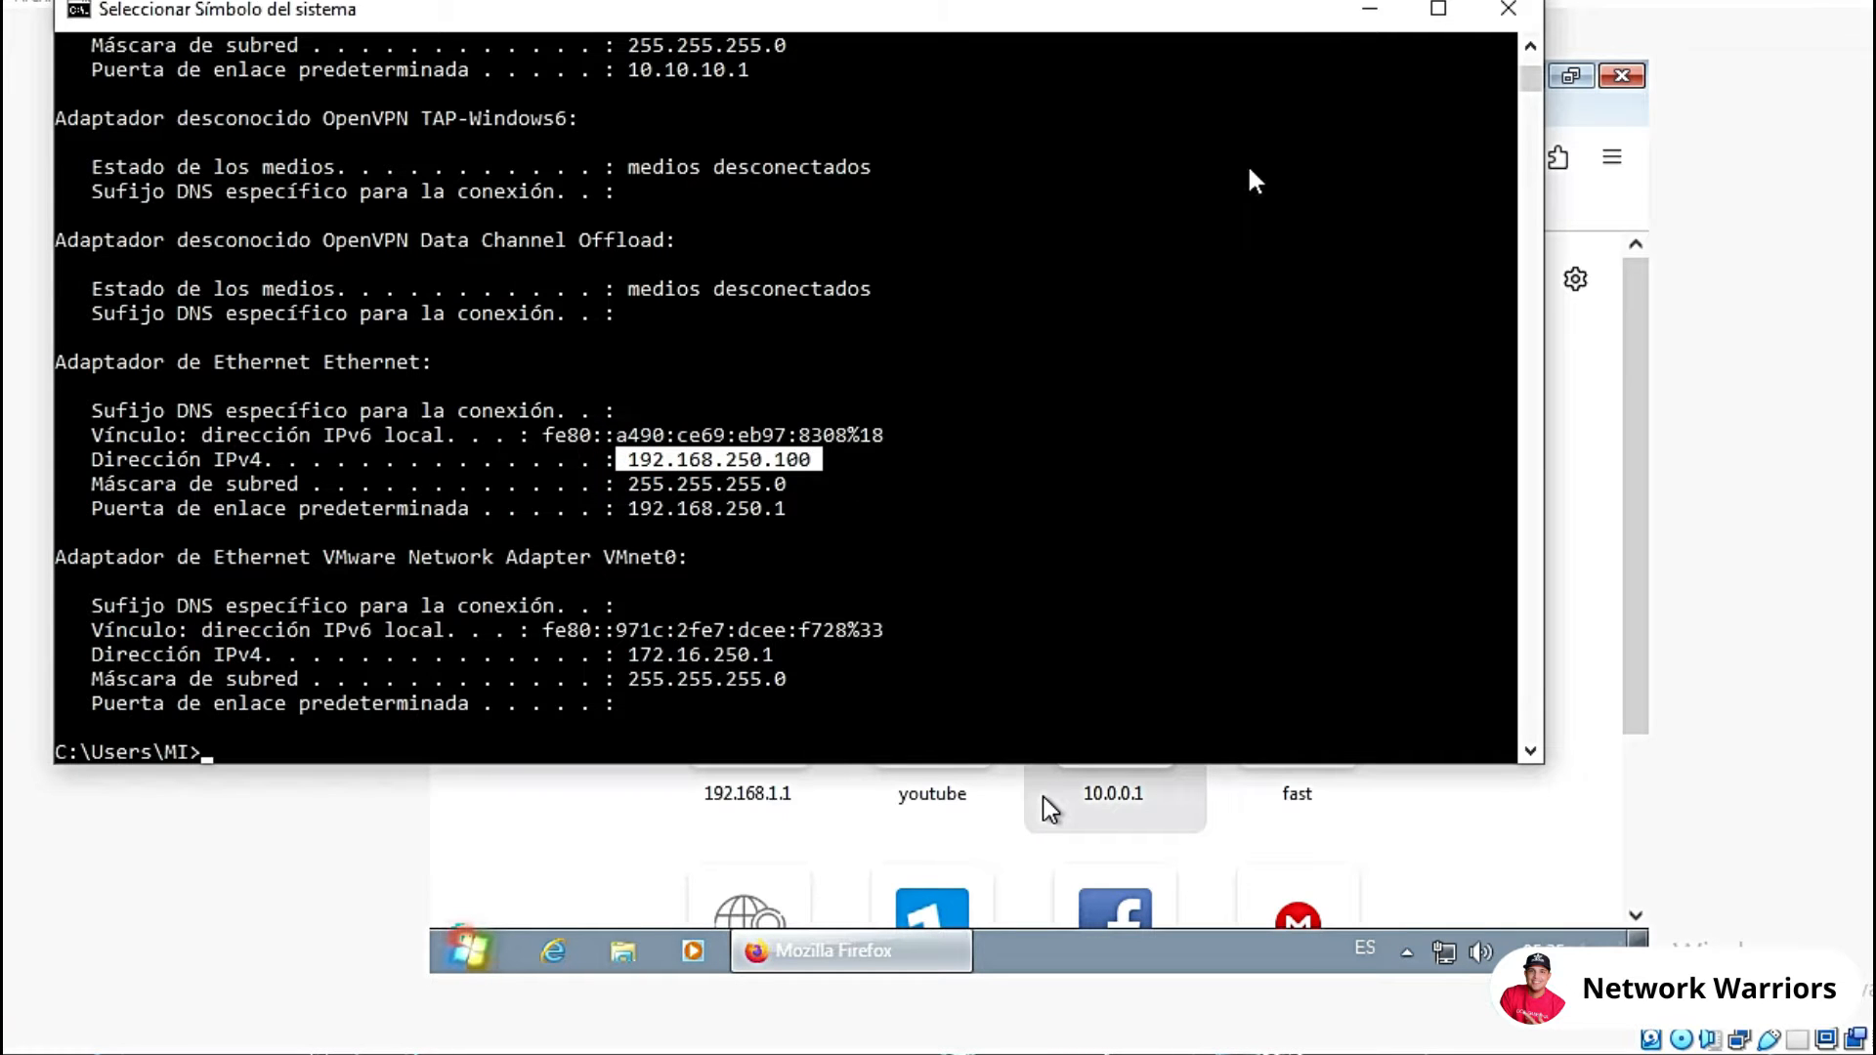
Open the host's file server at 192.168.250.100 in the virtual machine's Firefox.
left_click(1369, 10)
left_click(829, 159)
type("192.168.")
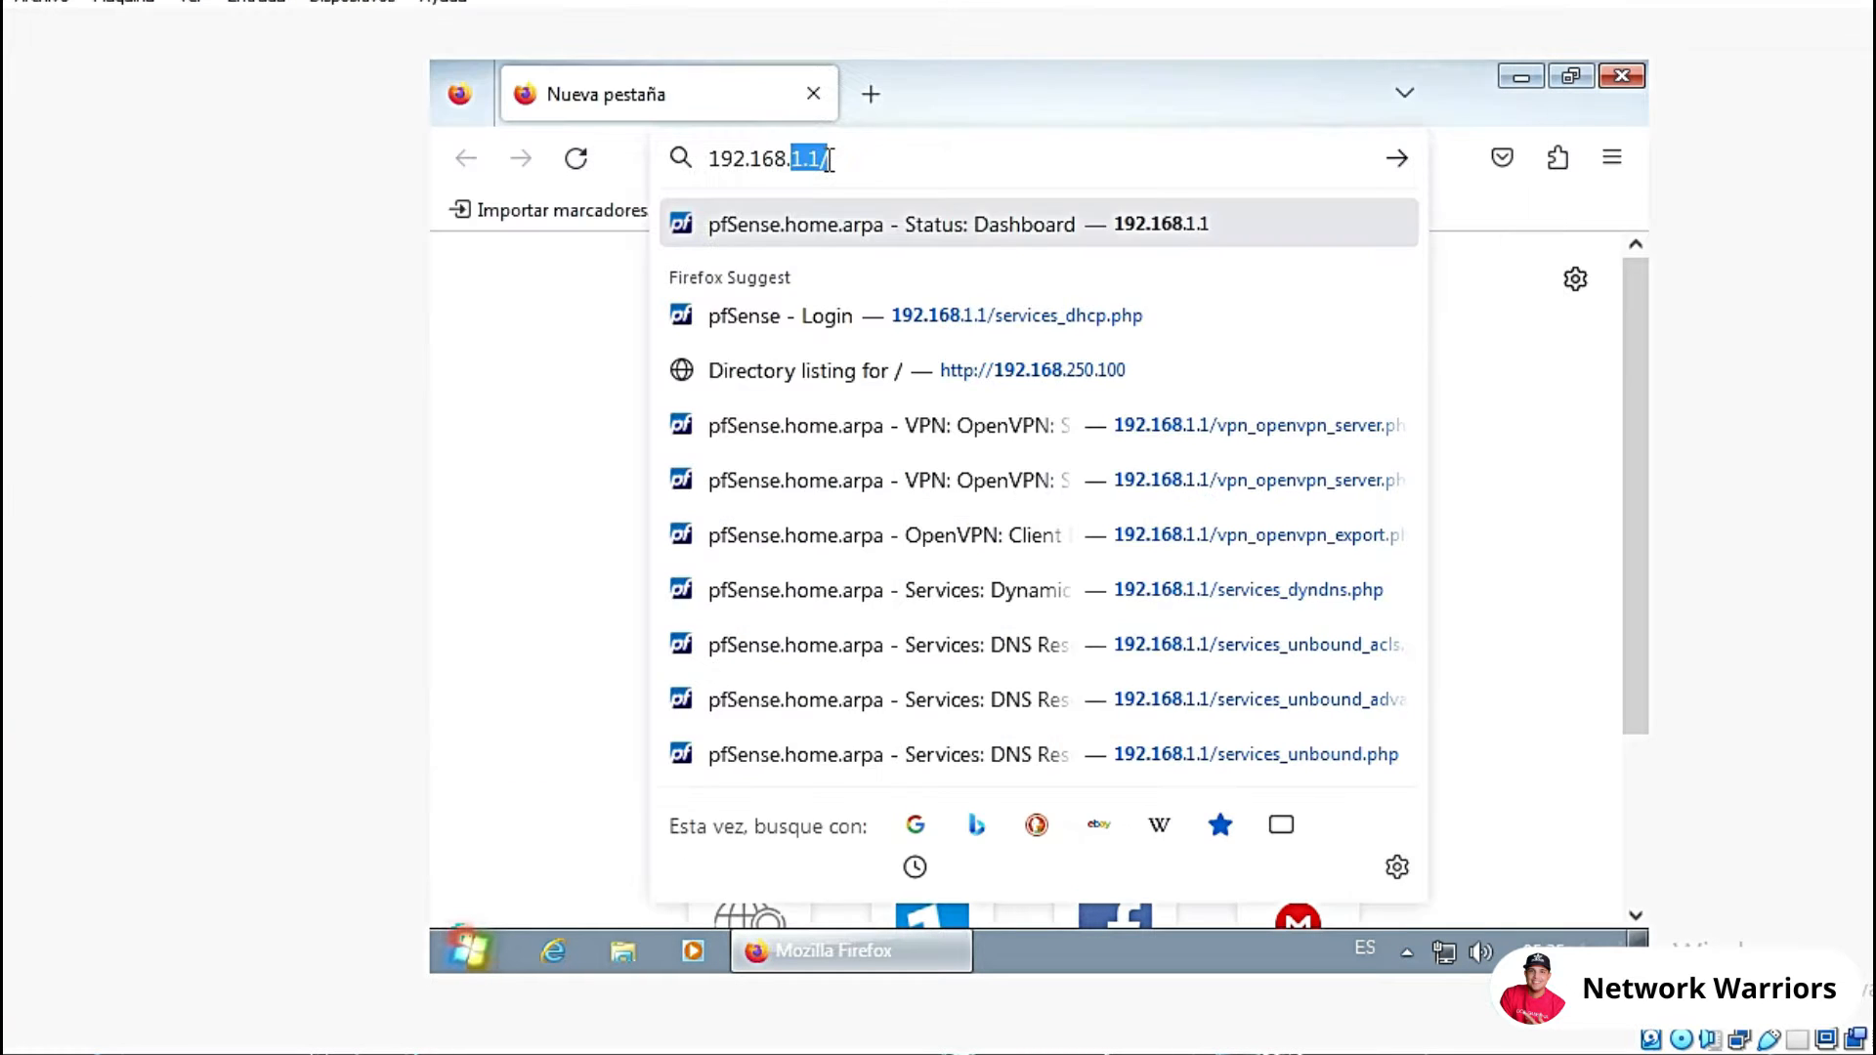
type("250.100/")
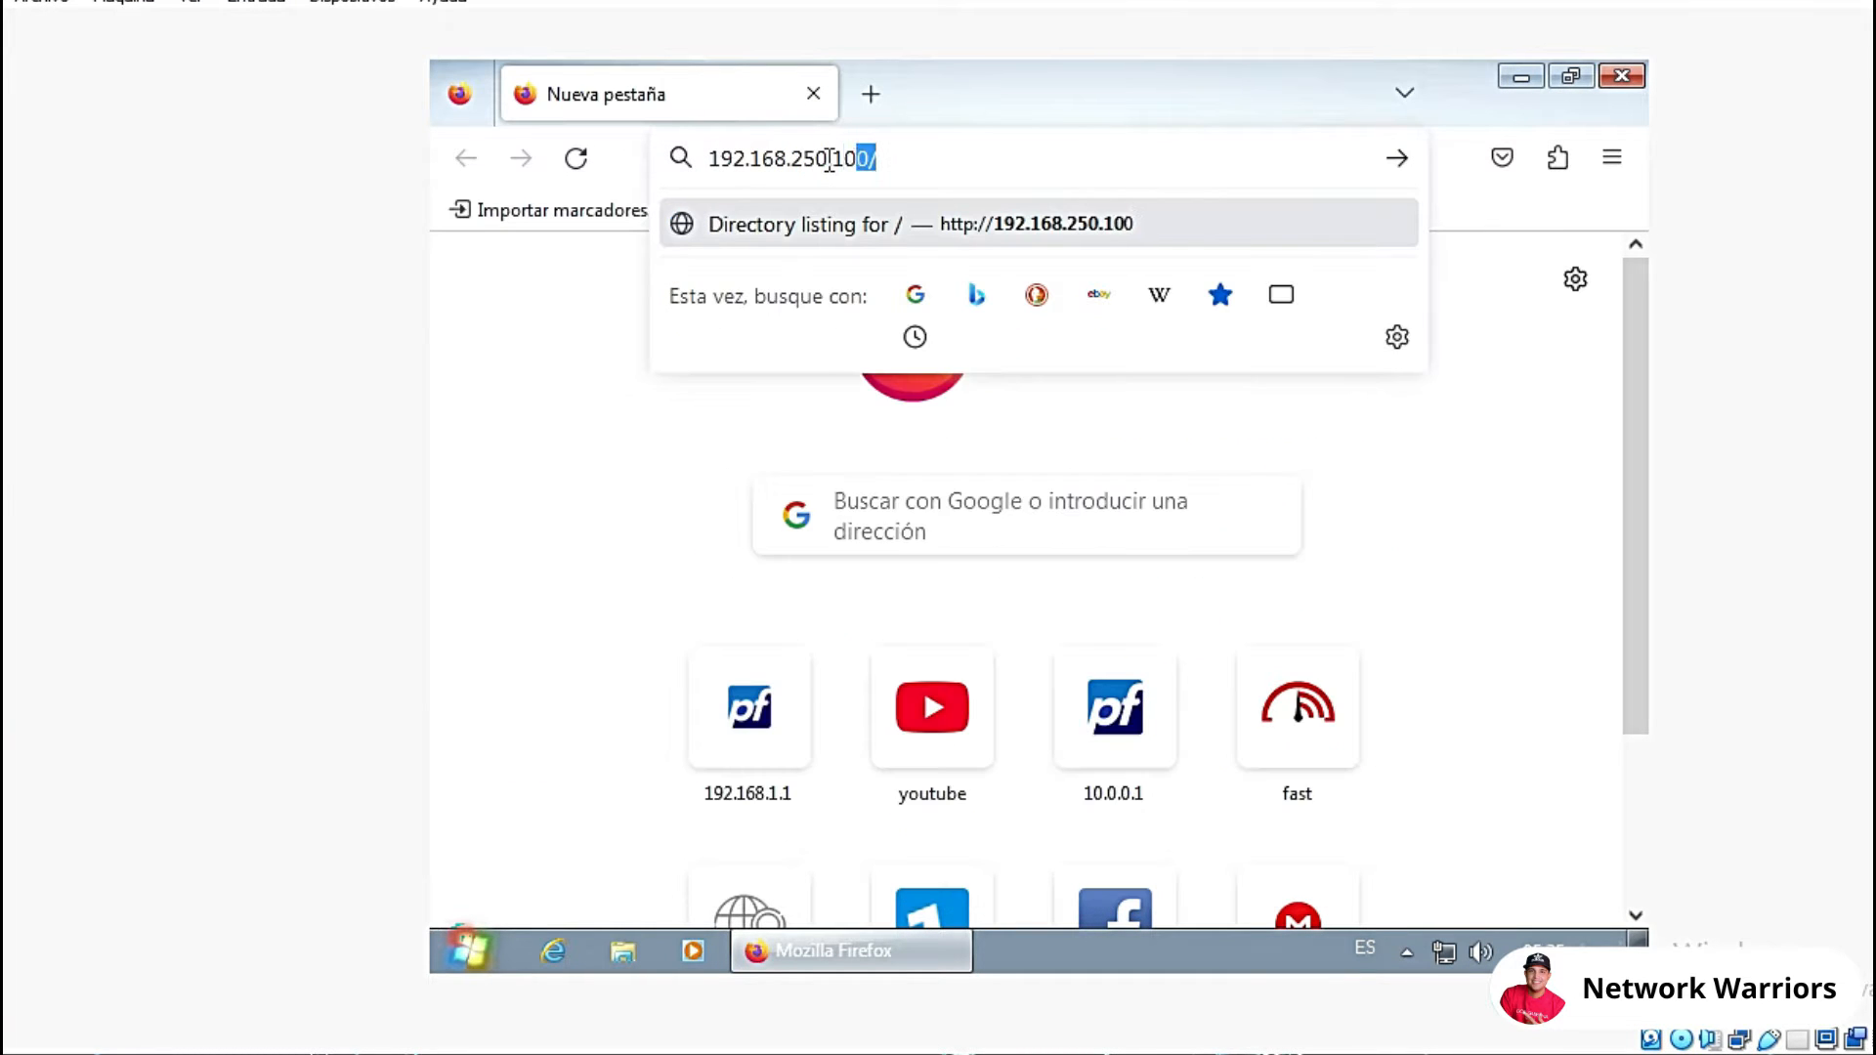
key("Return")
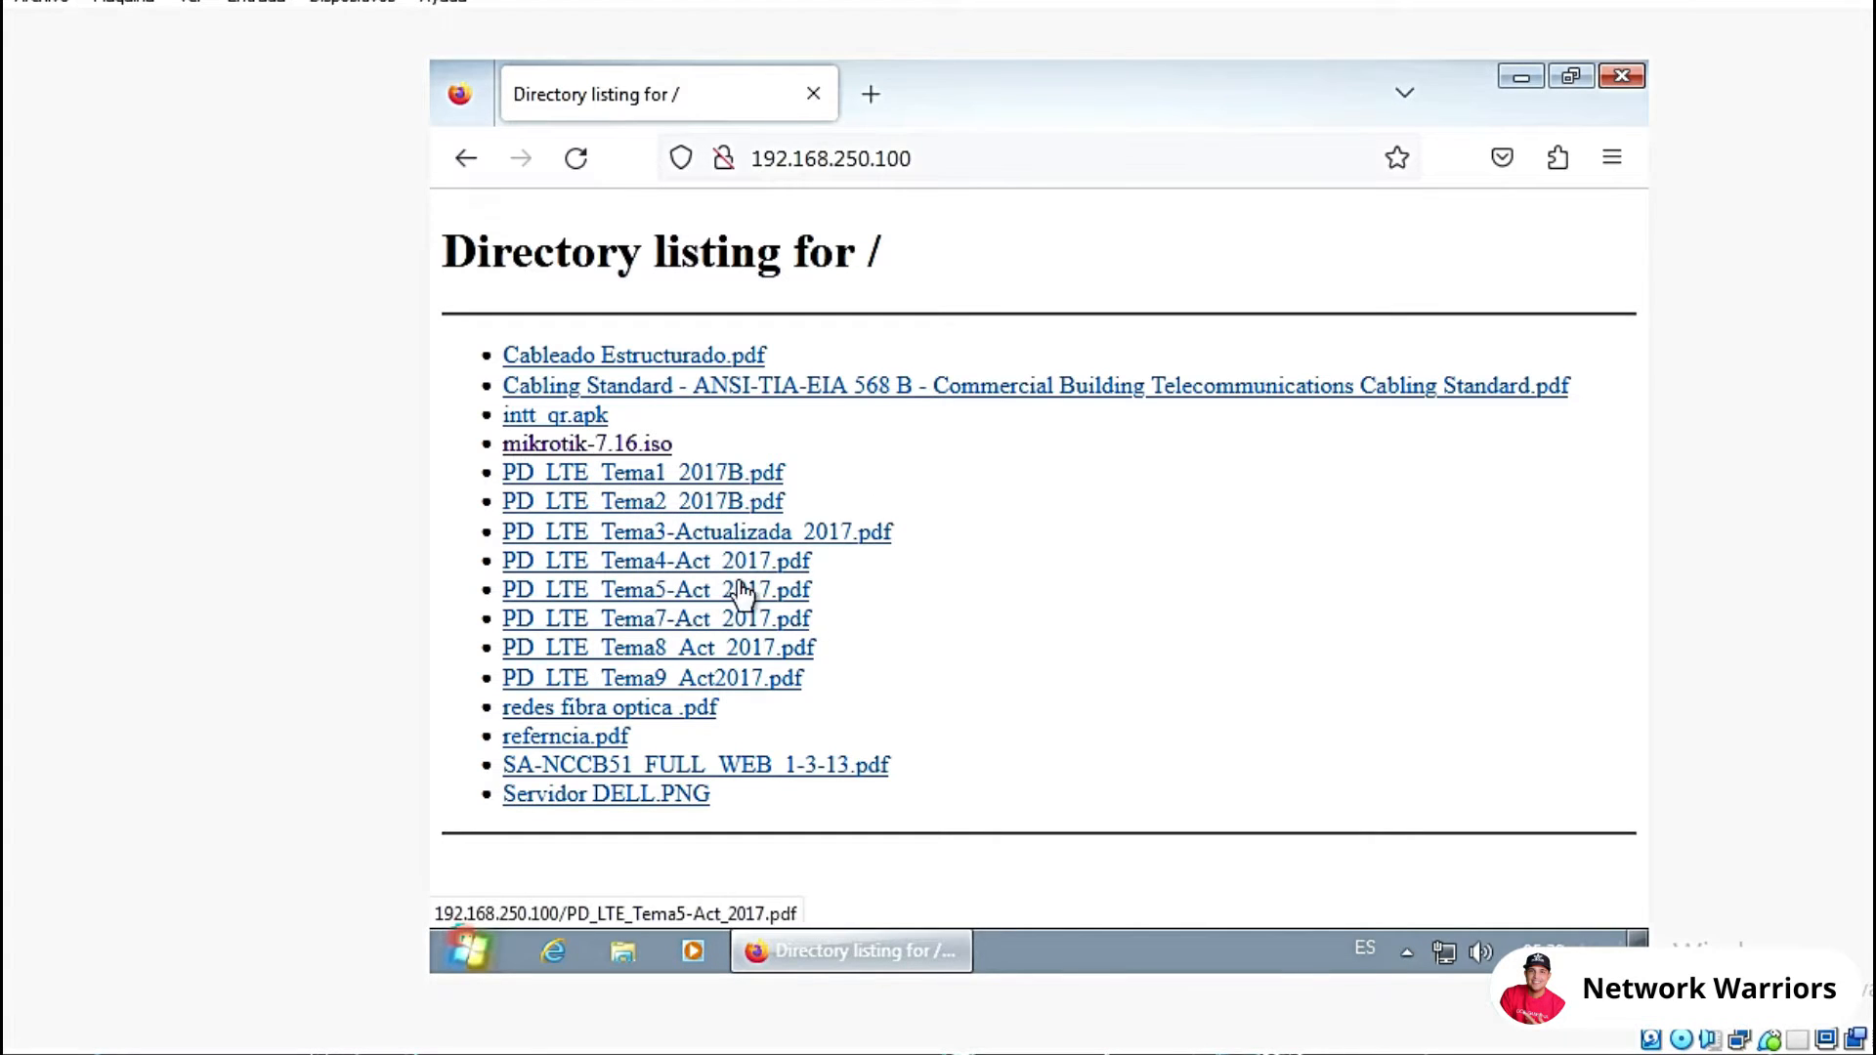
Download mikrotik-7.16.iso from the directory listing, then start the same download again to test the speed.
left_click(628, 448)
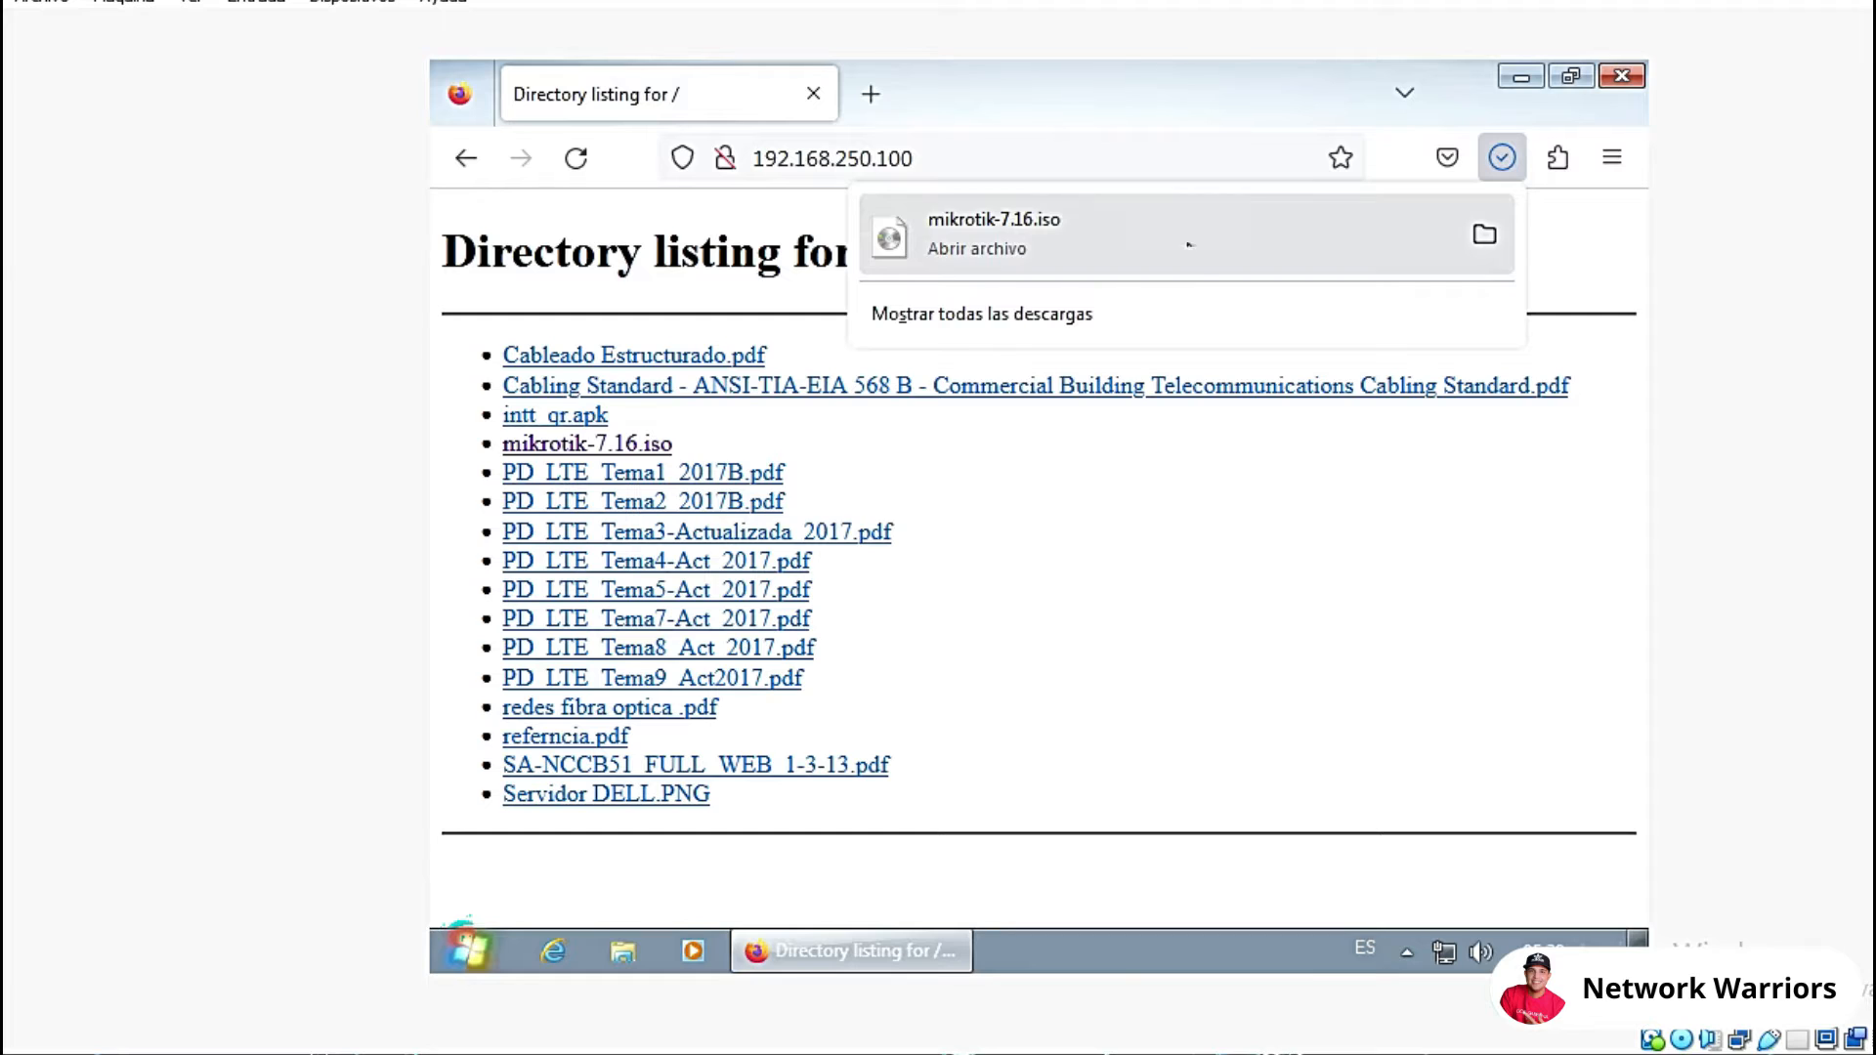
left_click(1268, 430)
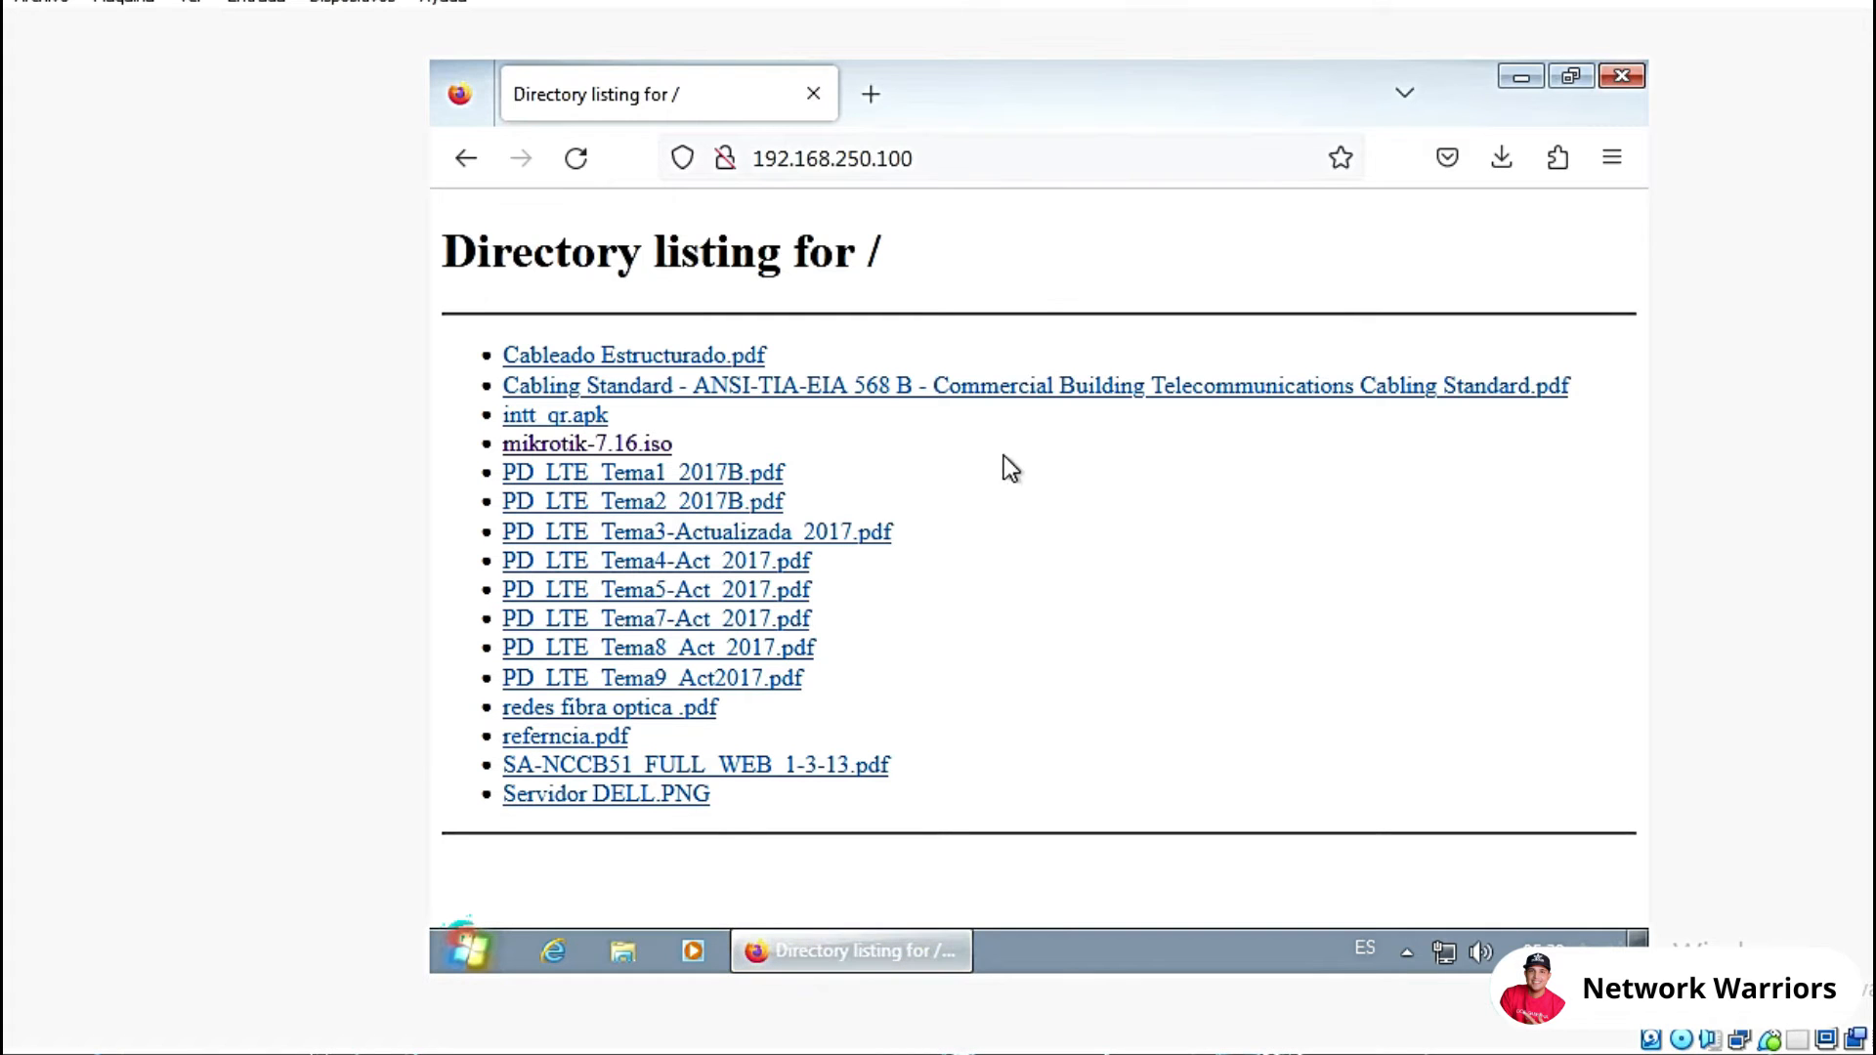
left_click(598, 447)
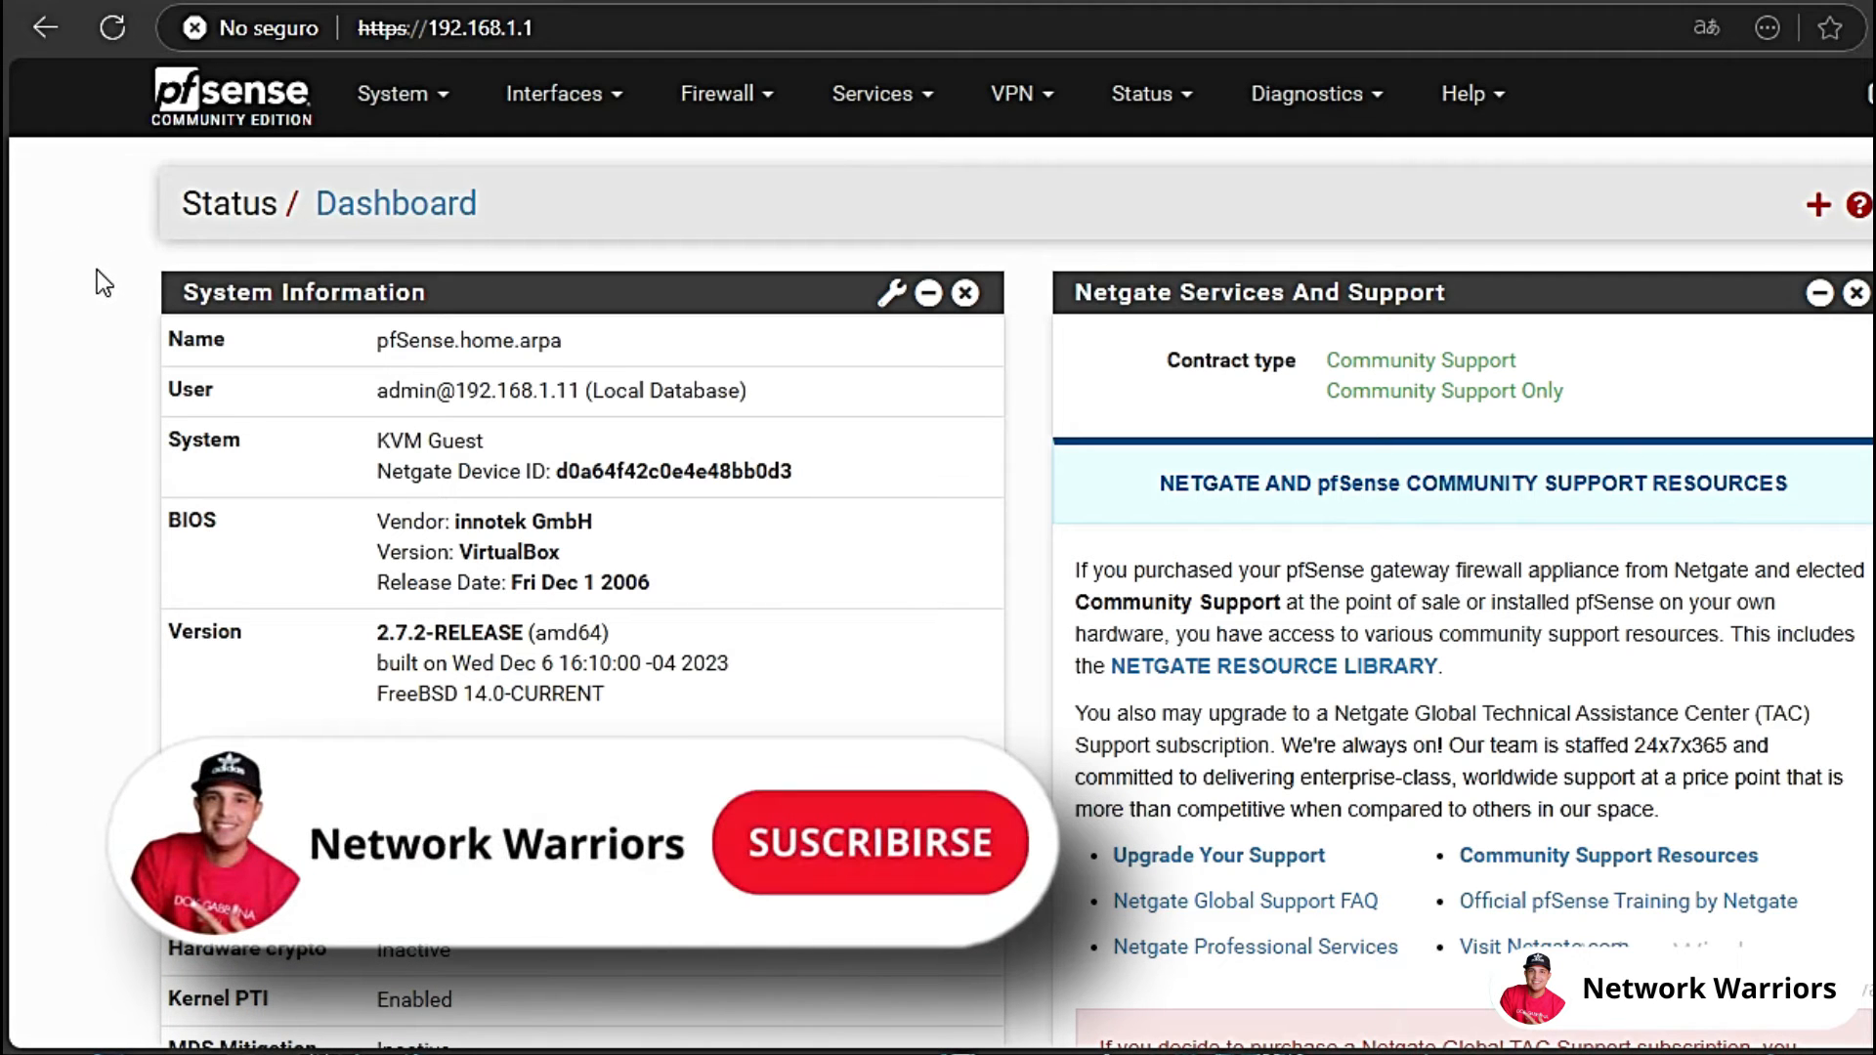
In the pfSense firewall's Traffic Shaper, create a new limiter named control-descarga.
left_click(769, 114)
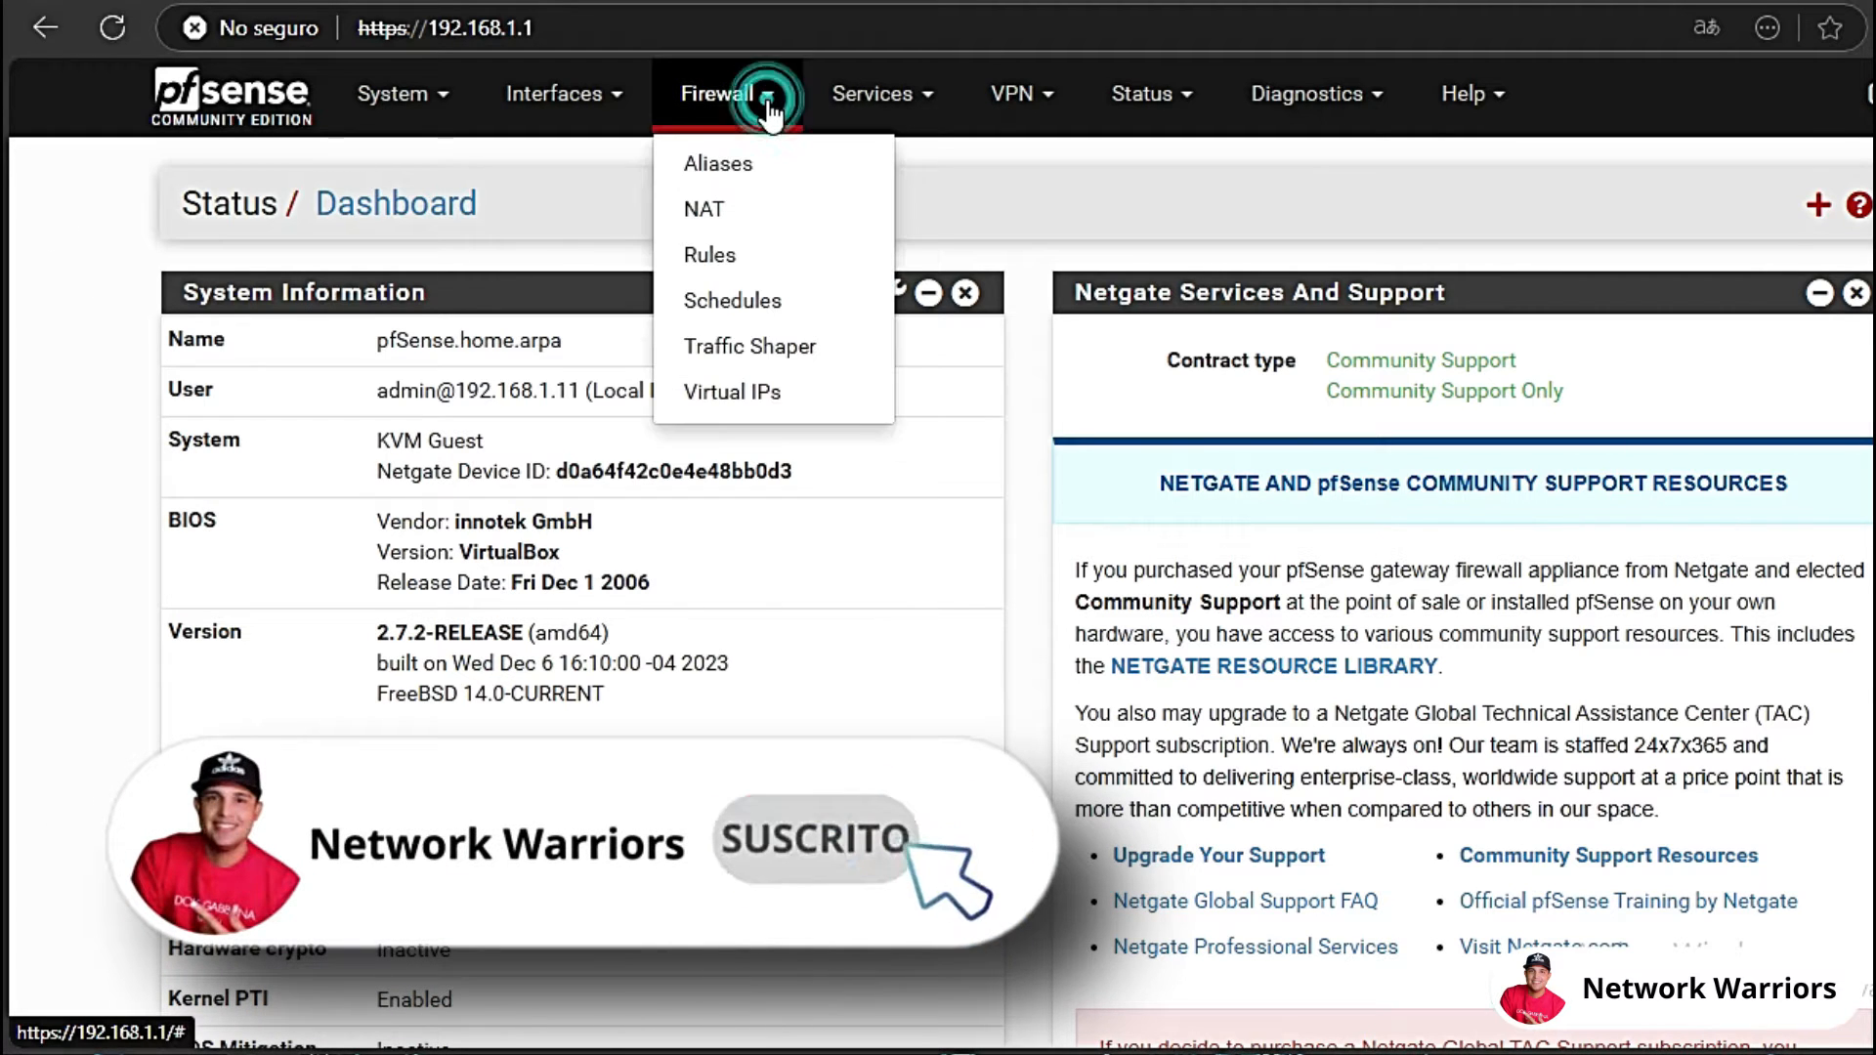
left_click(768, 350)
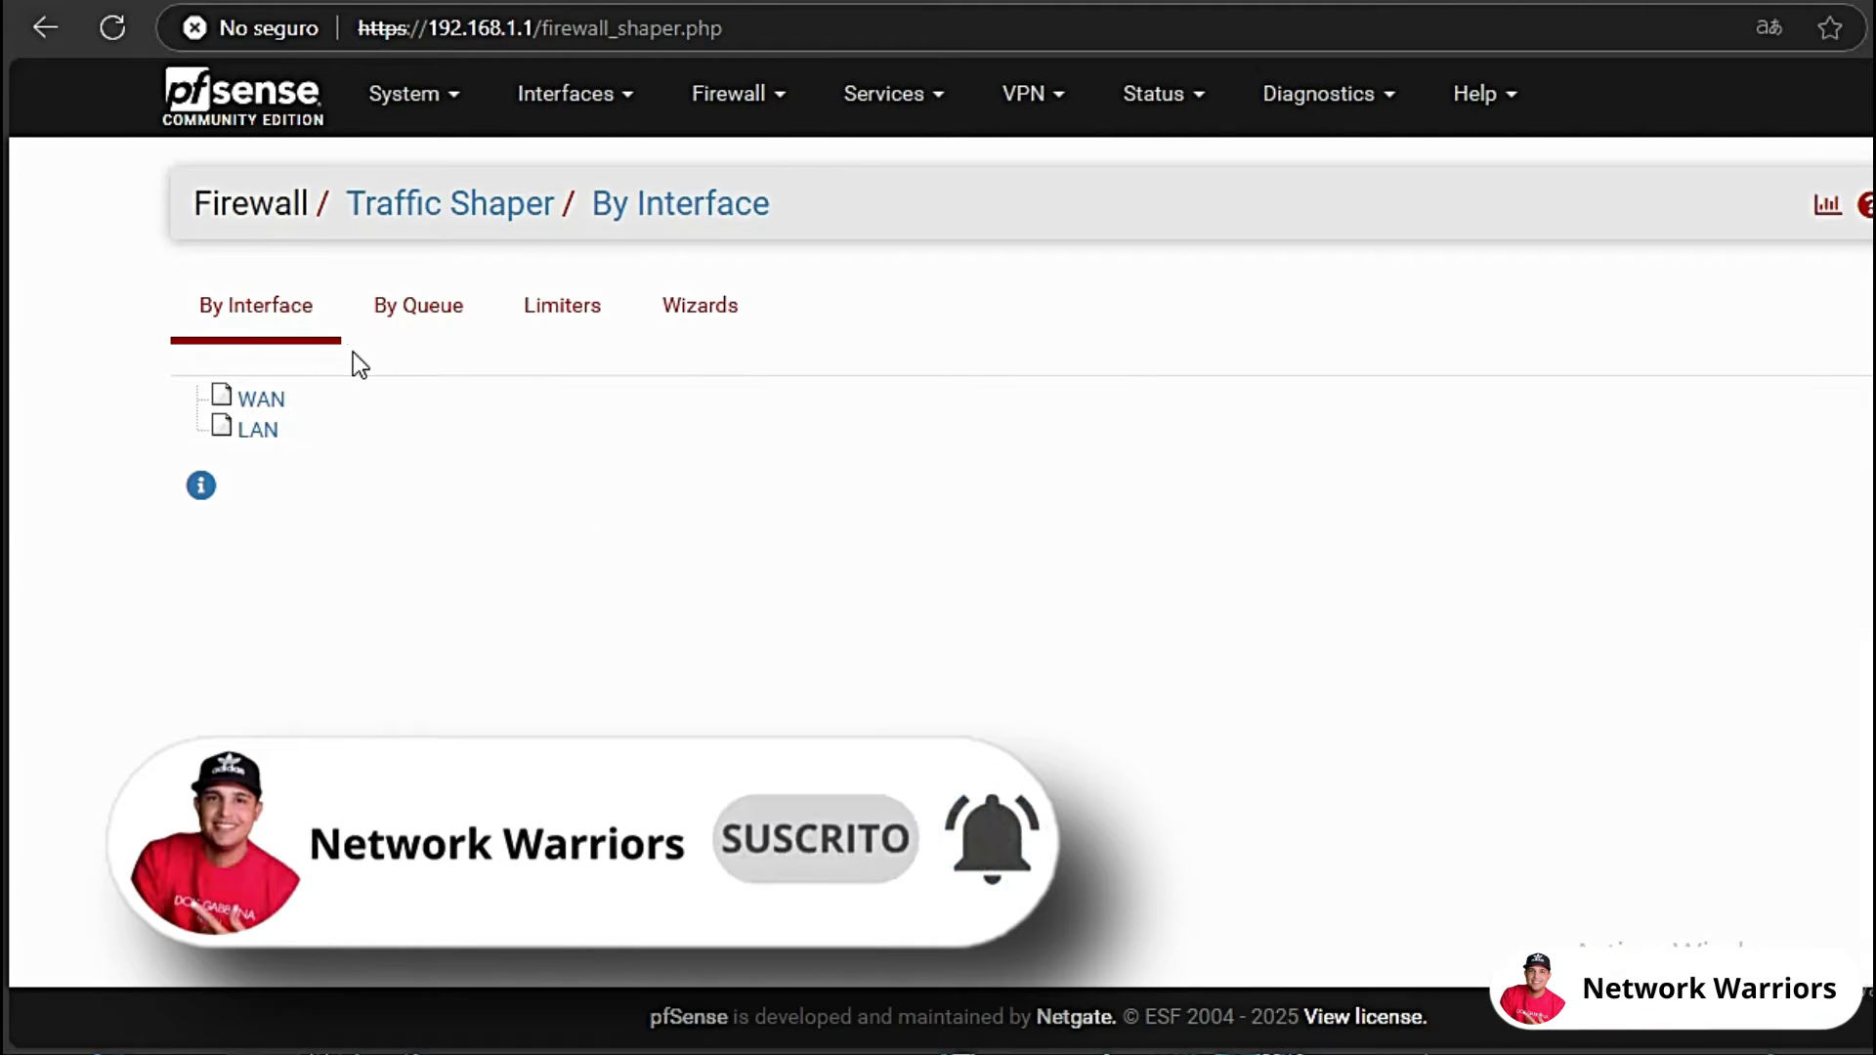
left_click(576, 330)
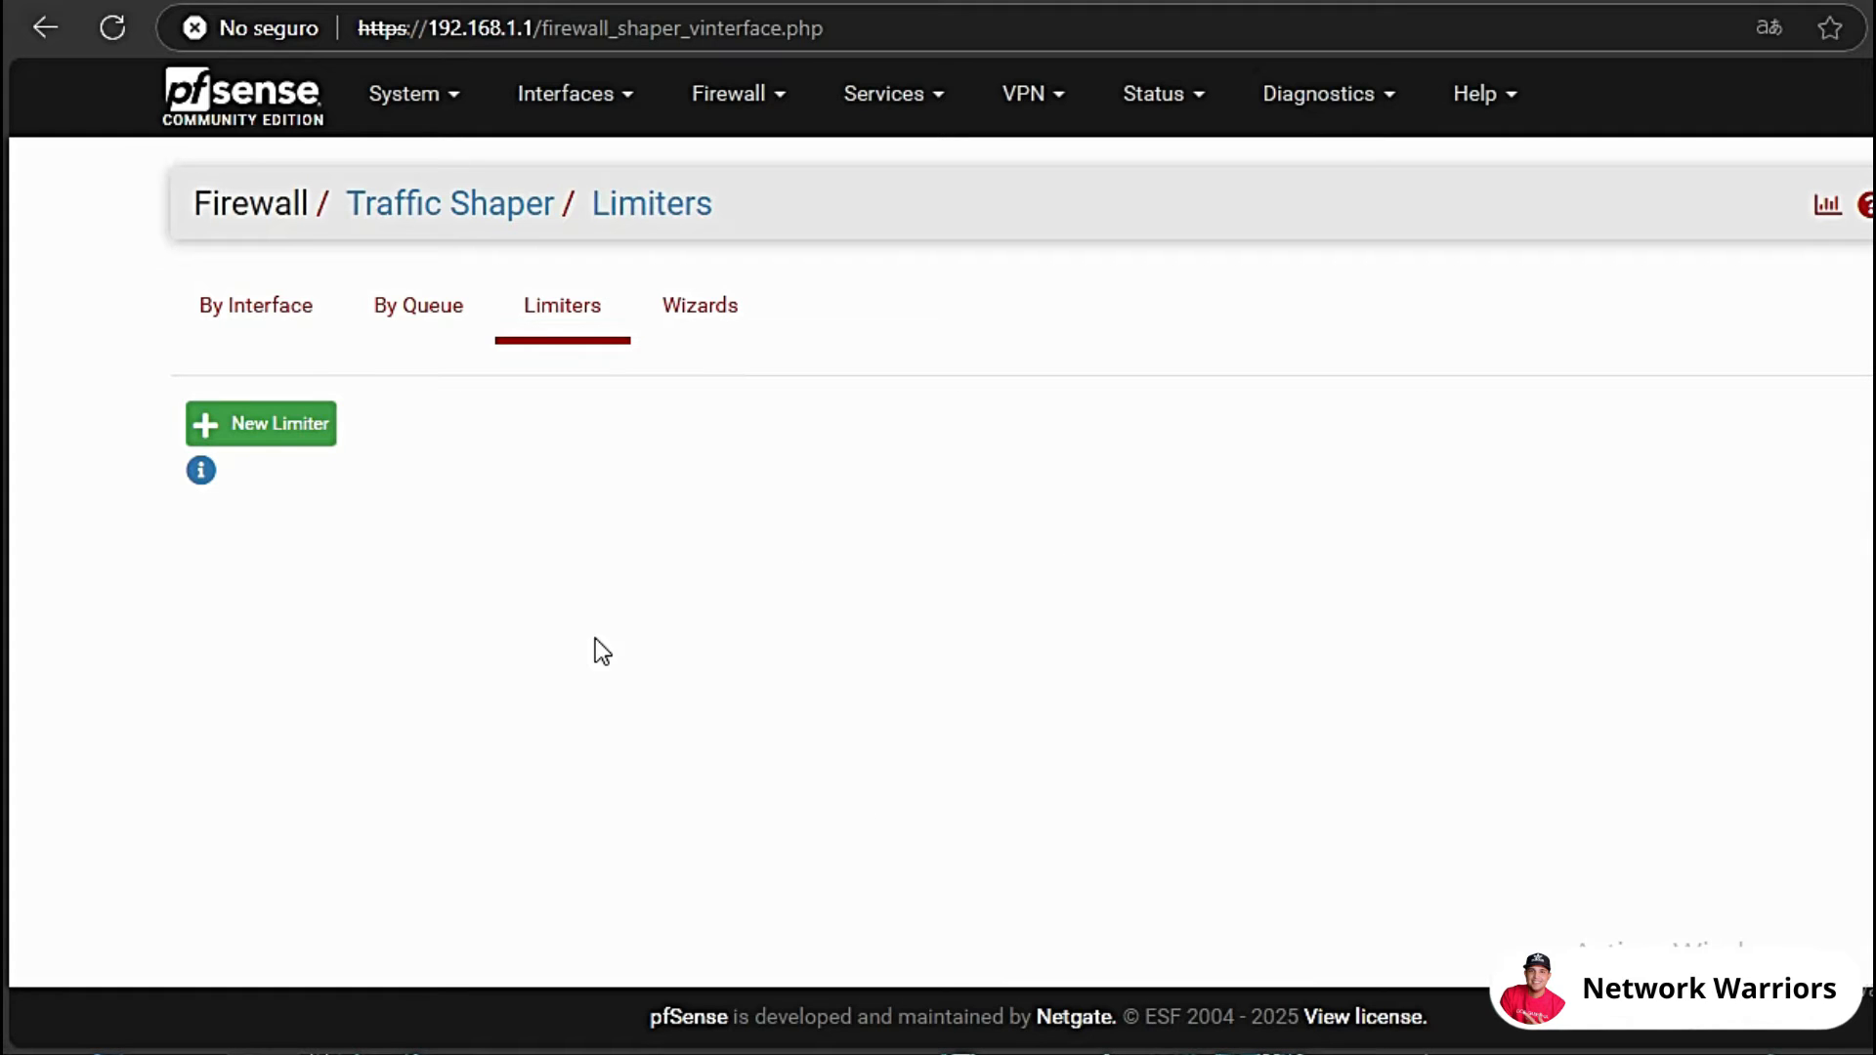
left_click(272, 425)
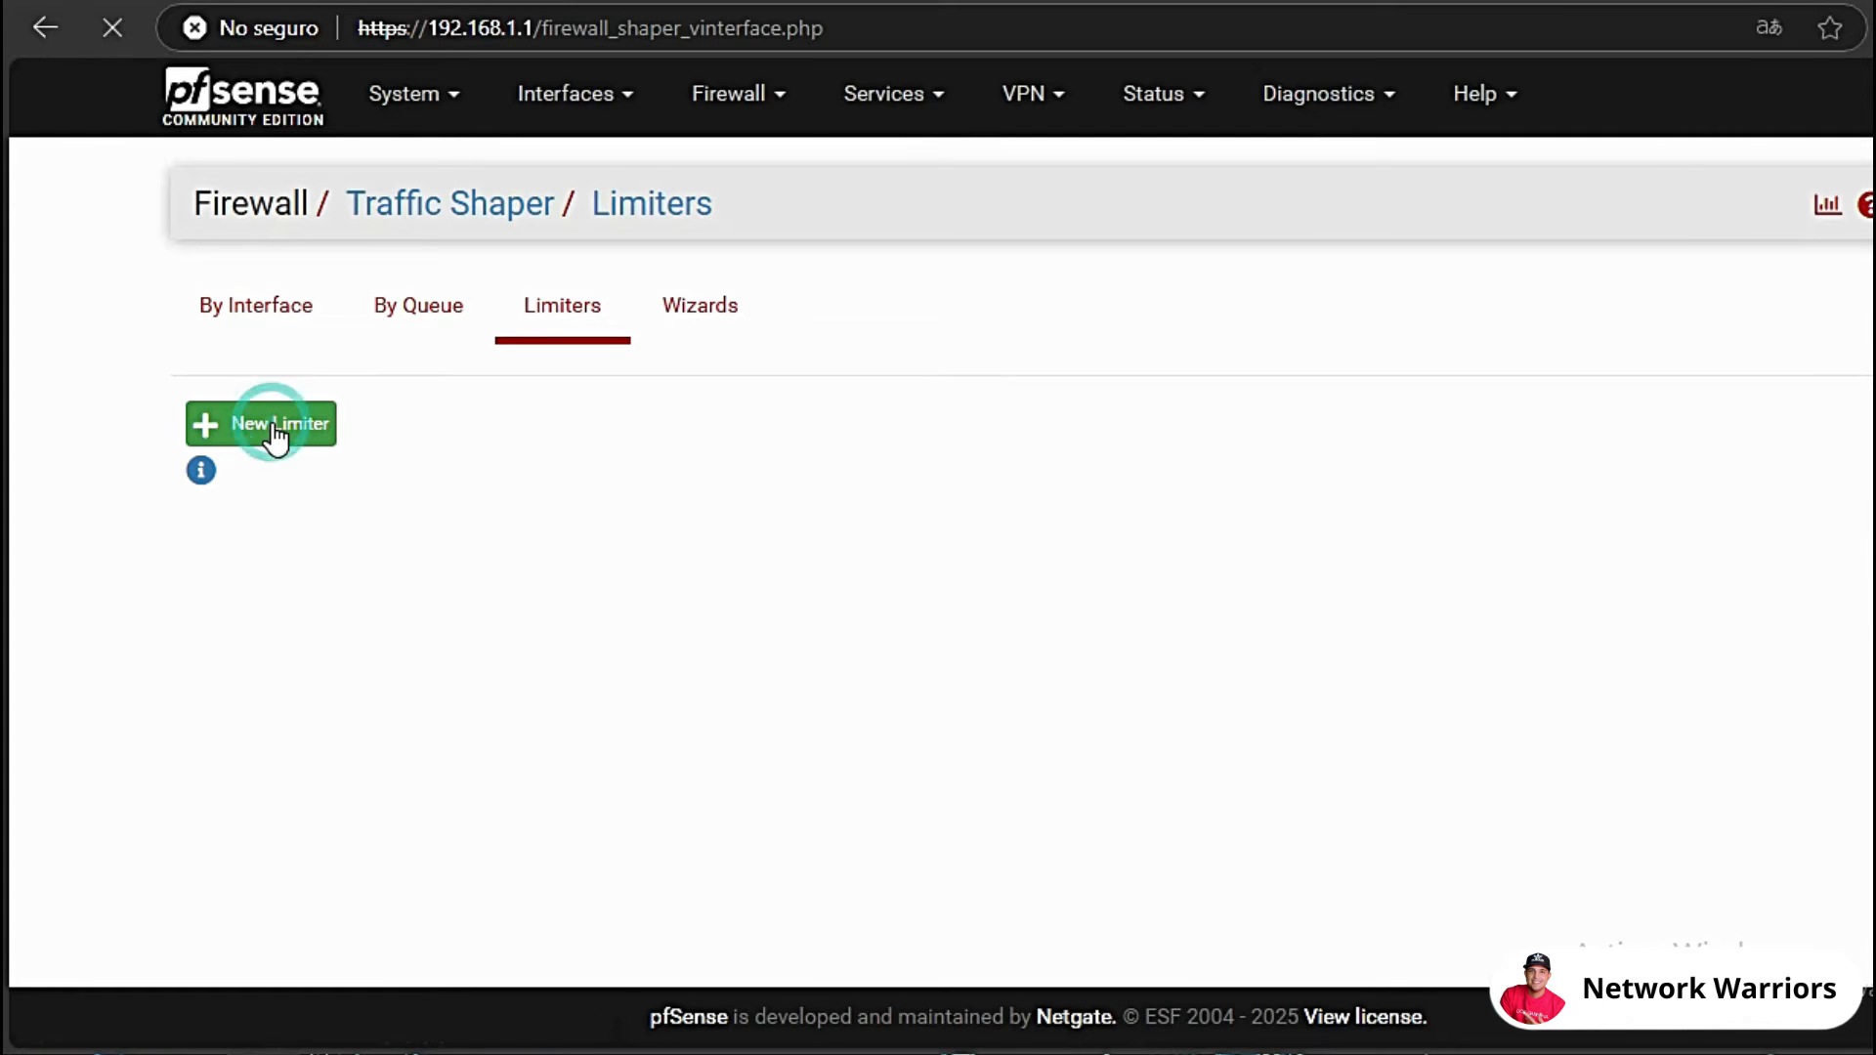
double_click(702, 541)
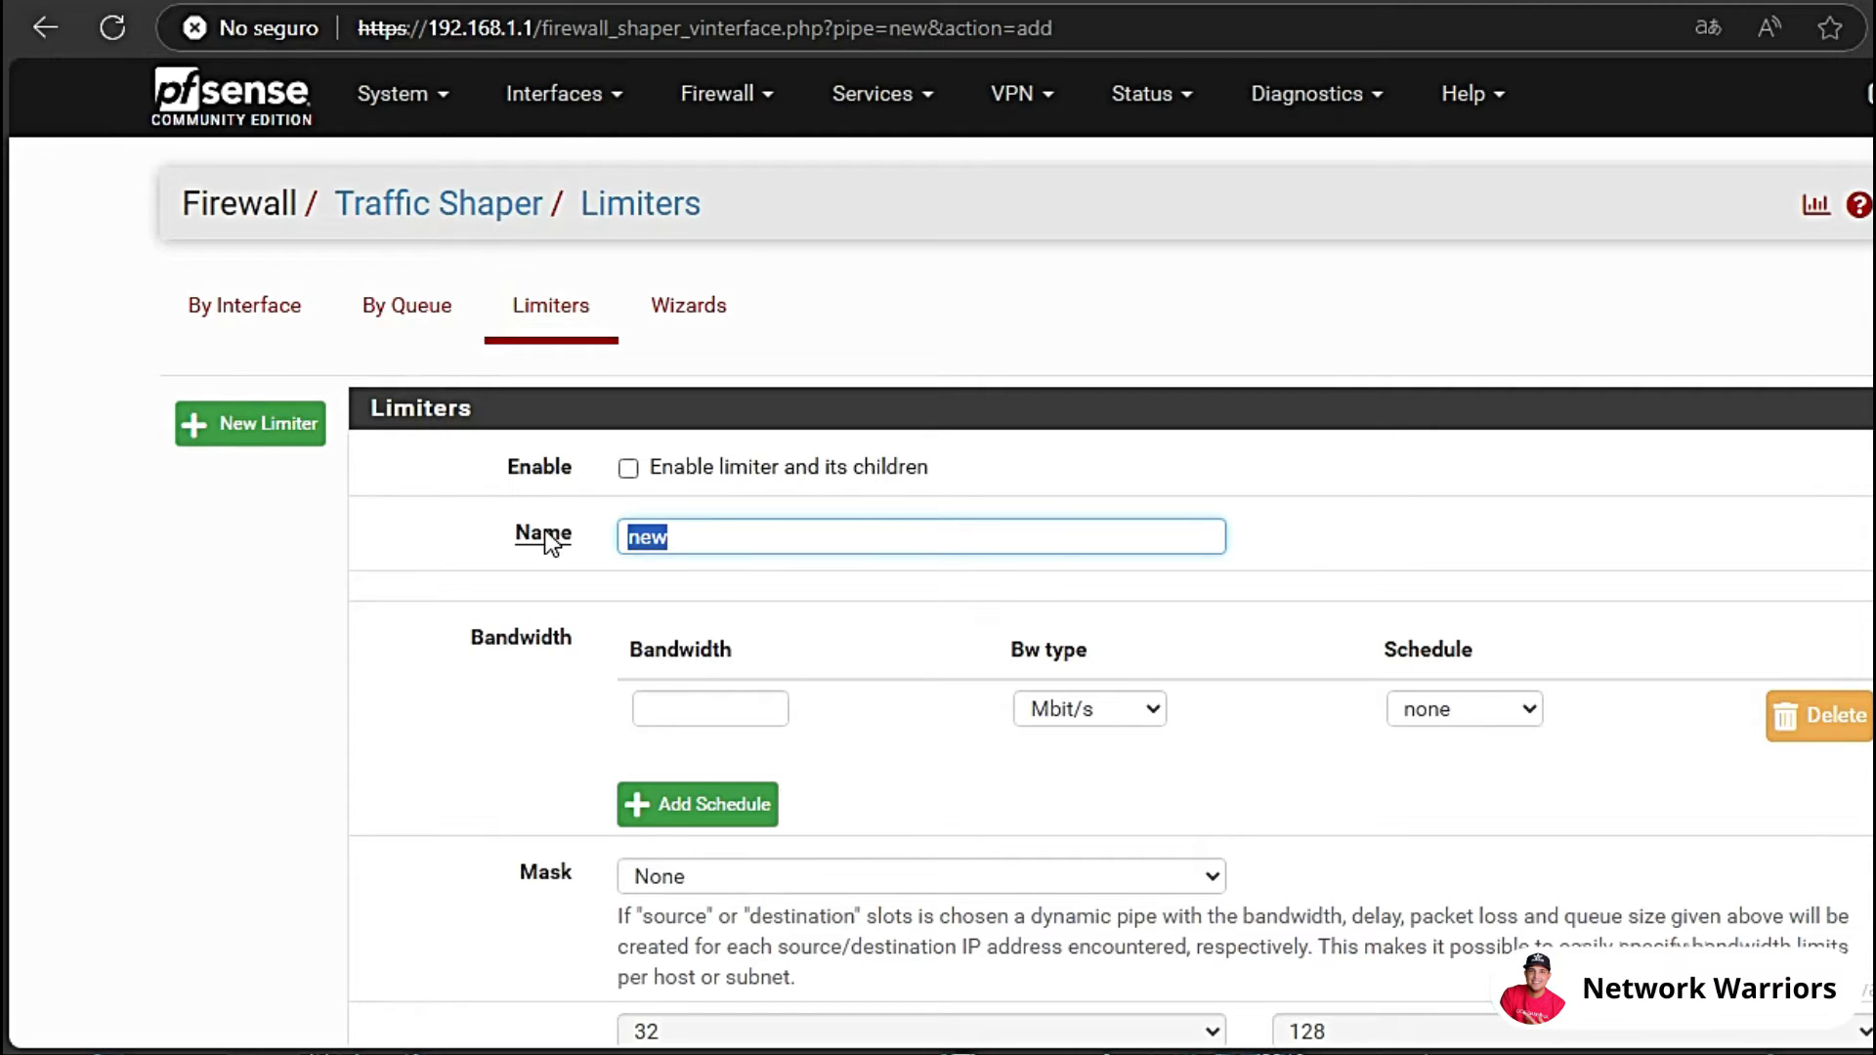
type("control-descarga")
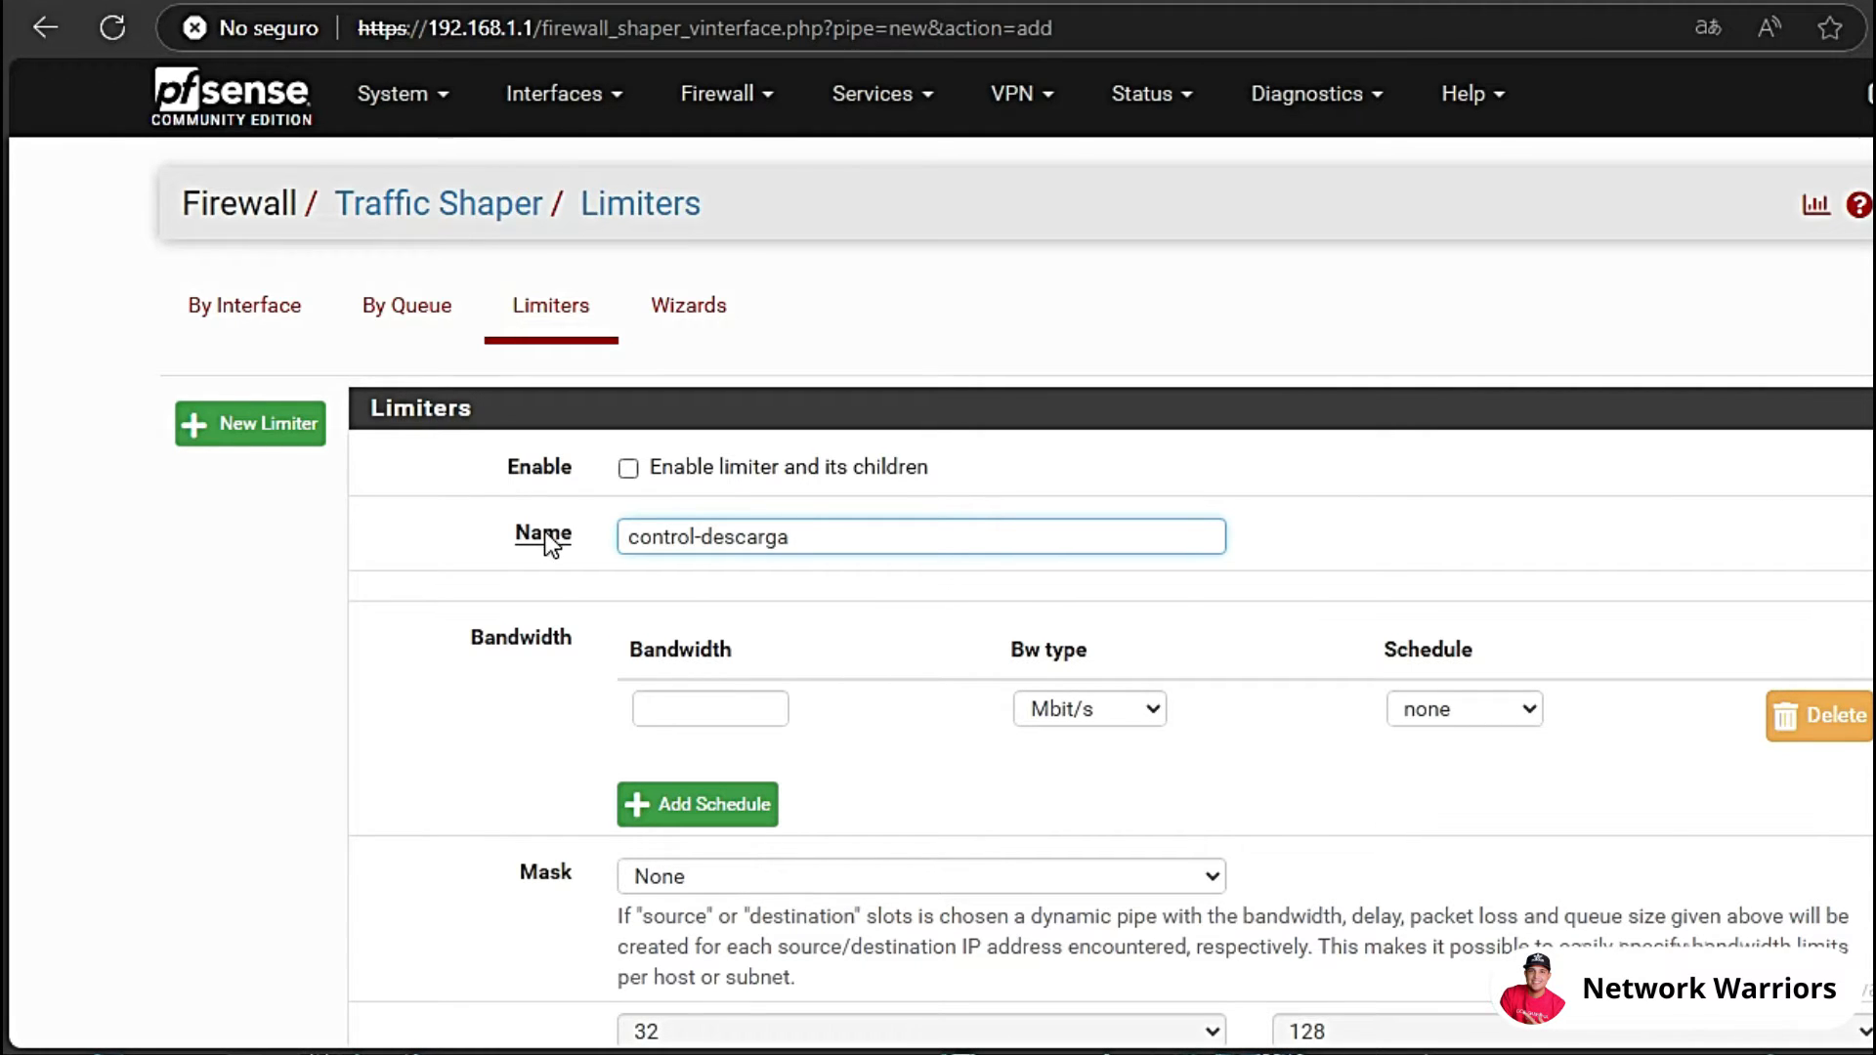
Set the new limiter's bandwidth to 5 Mbit/s.
scroll(469, 779, "down", 3)
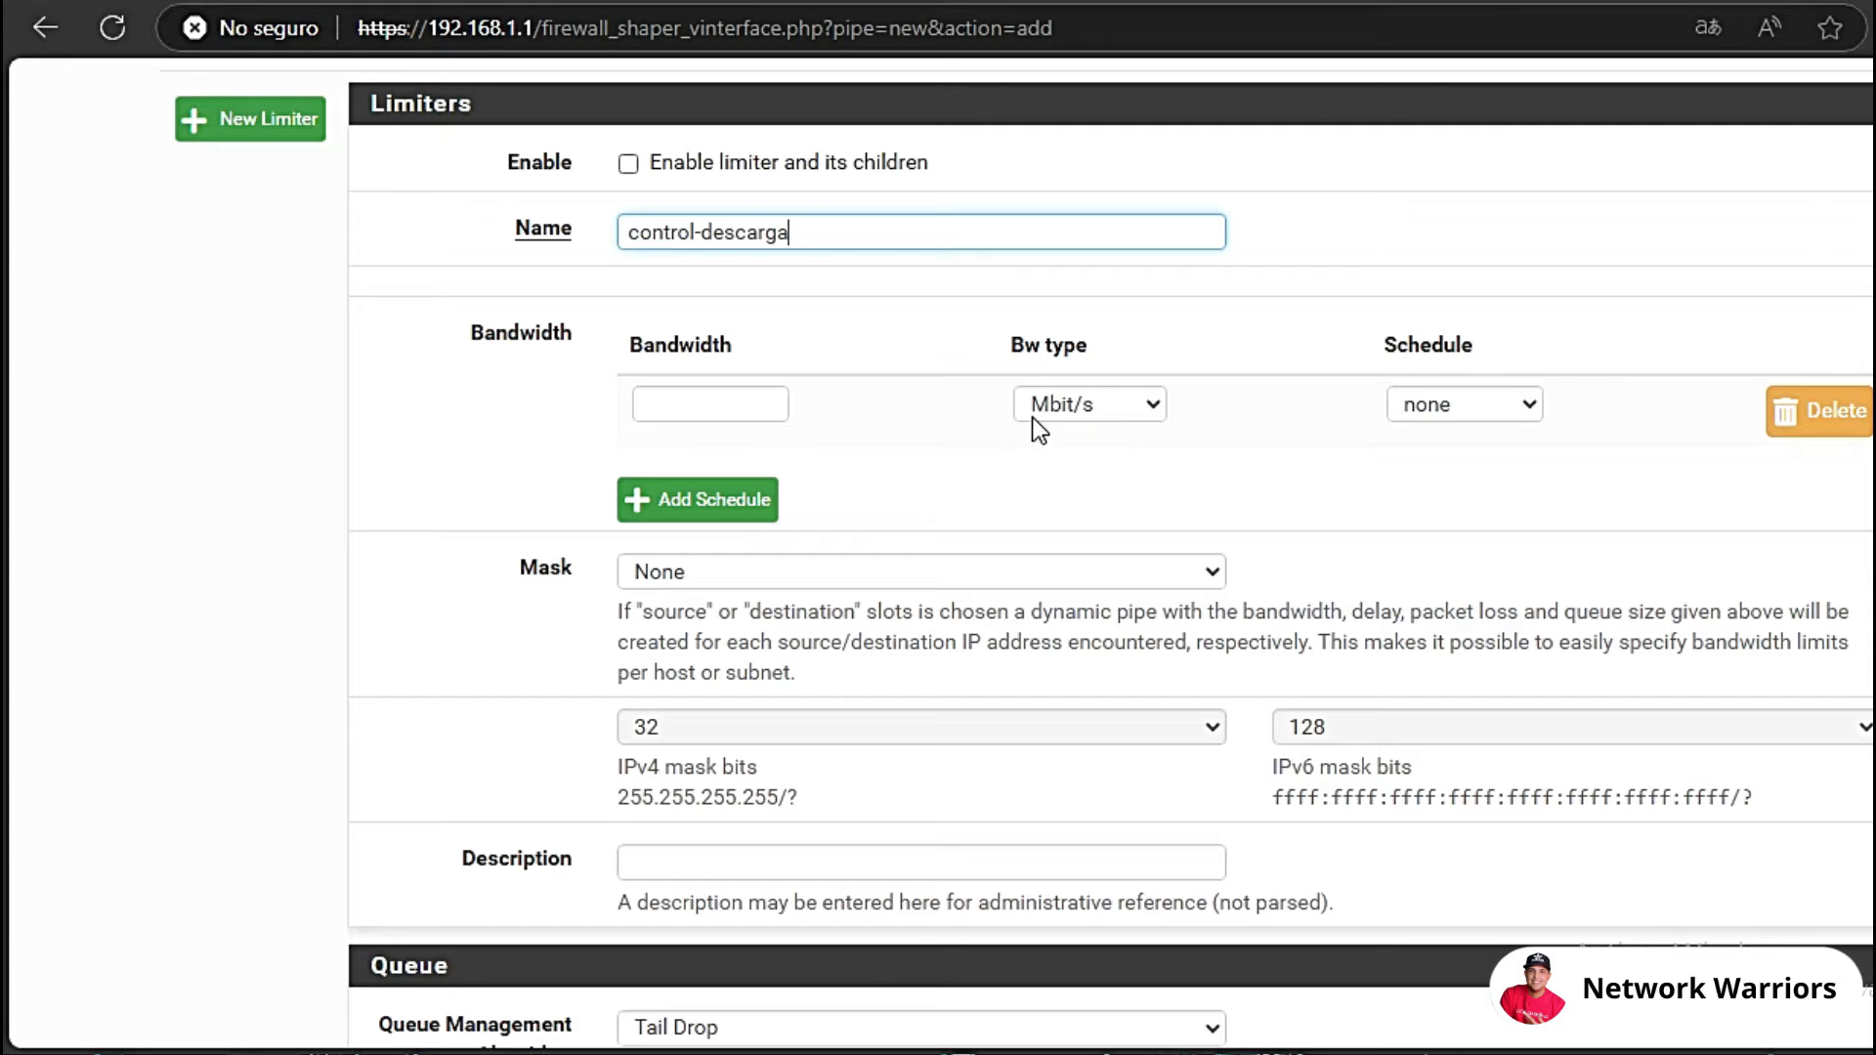
left_click(1118, 404)
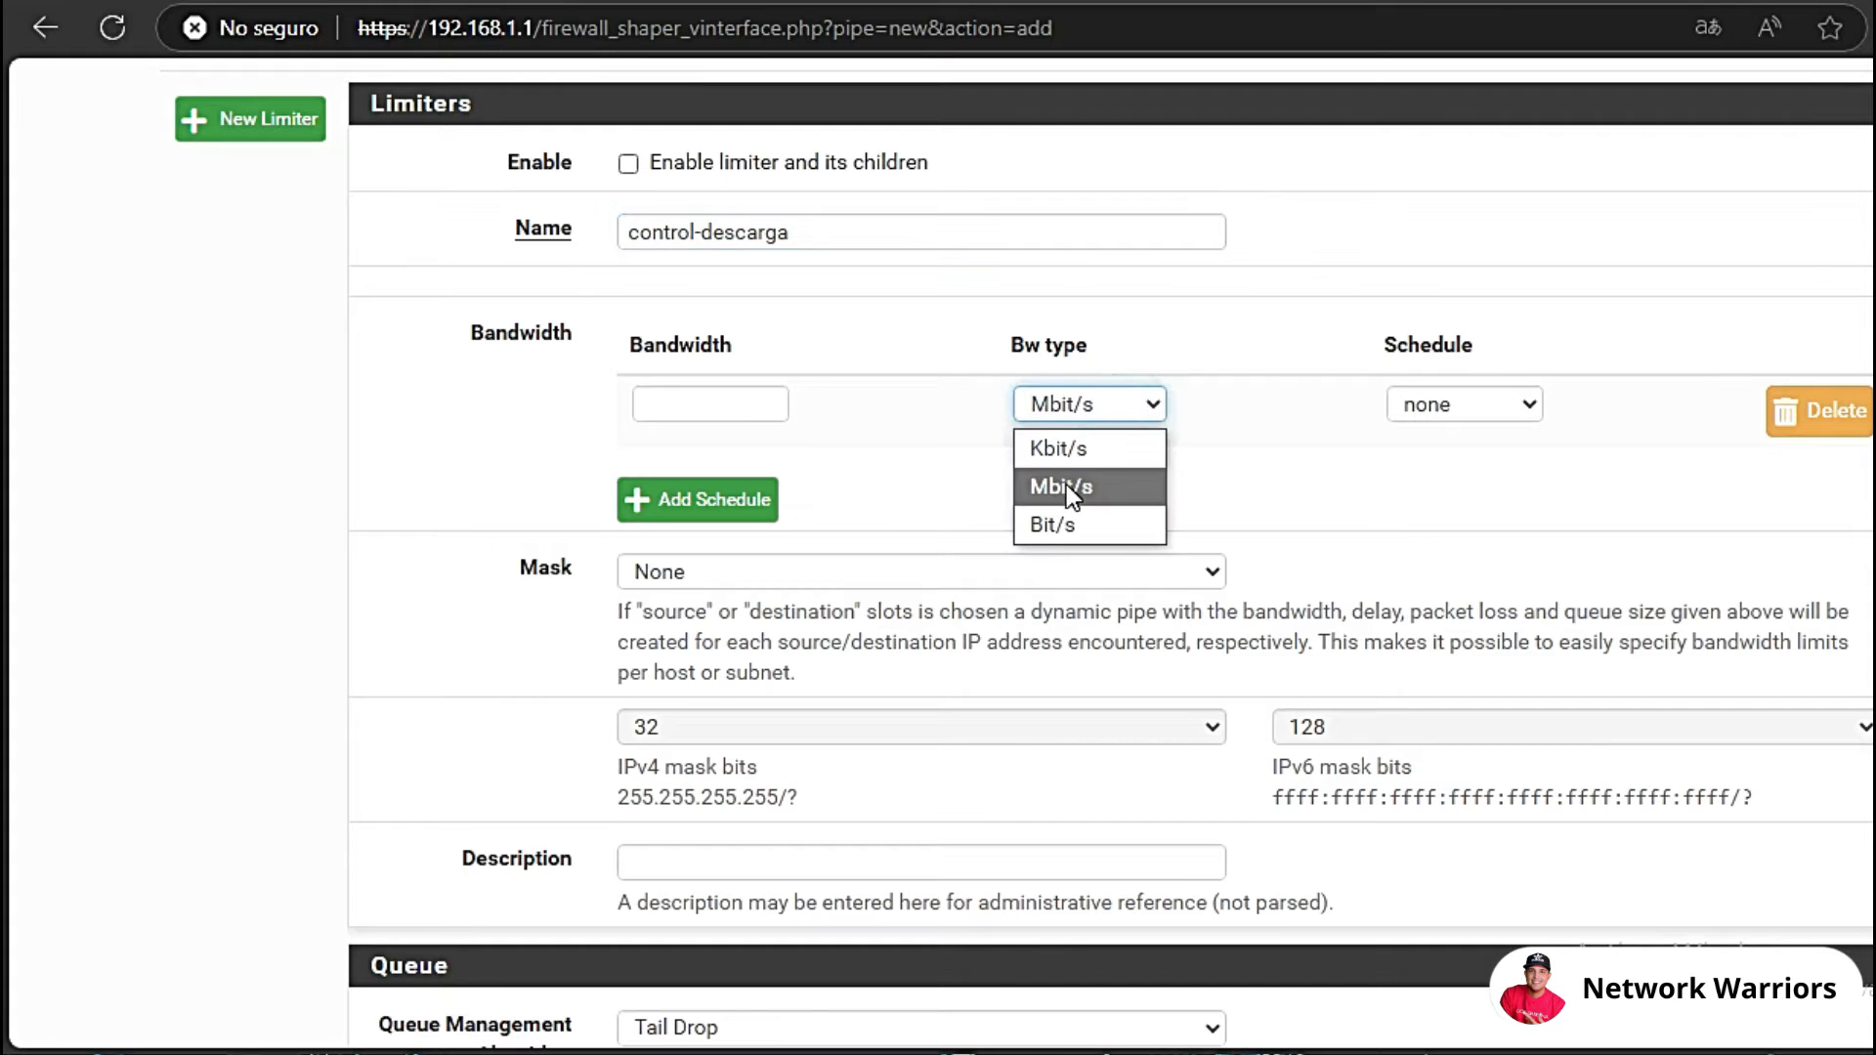
left_click(1258, 420)
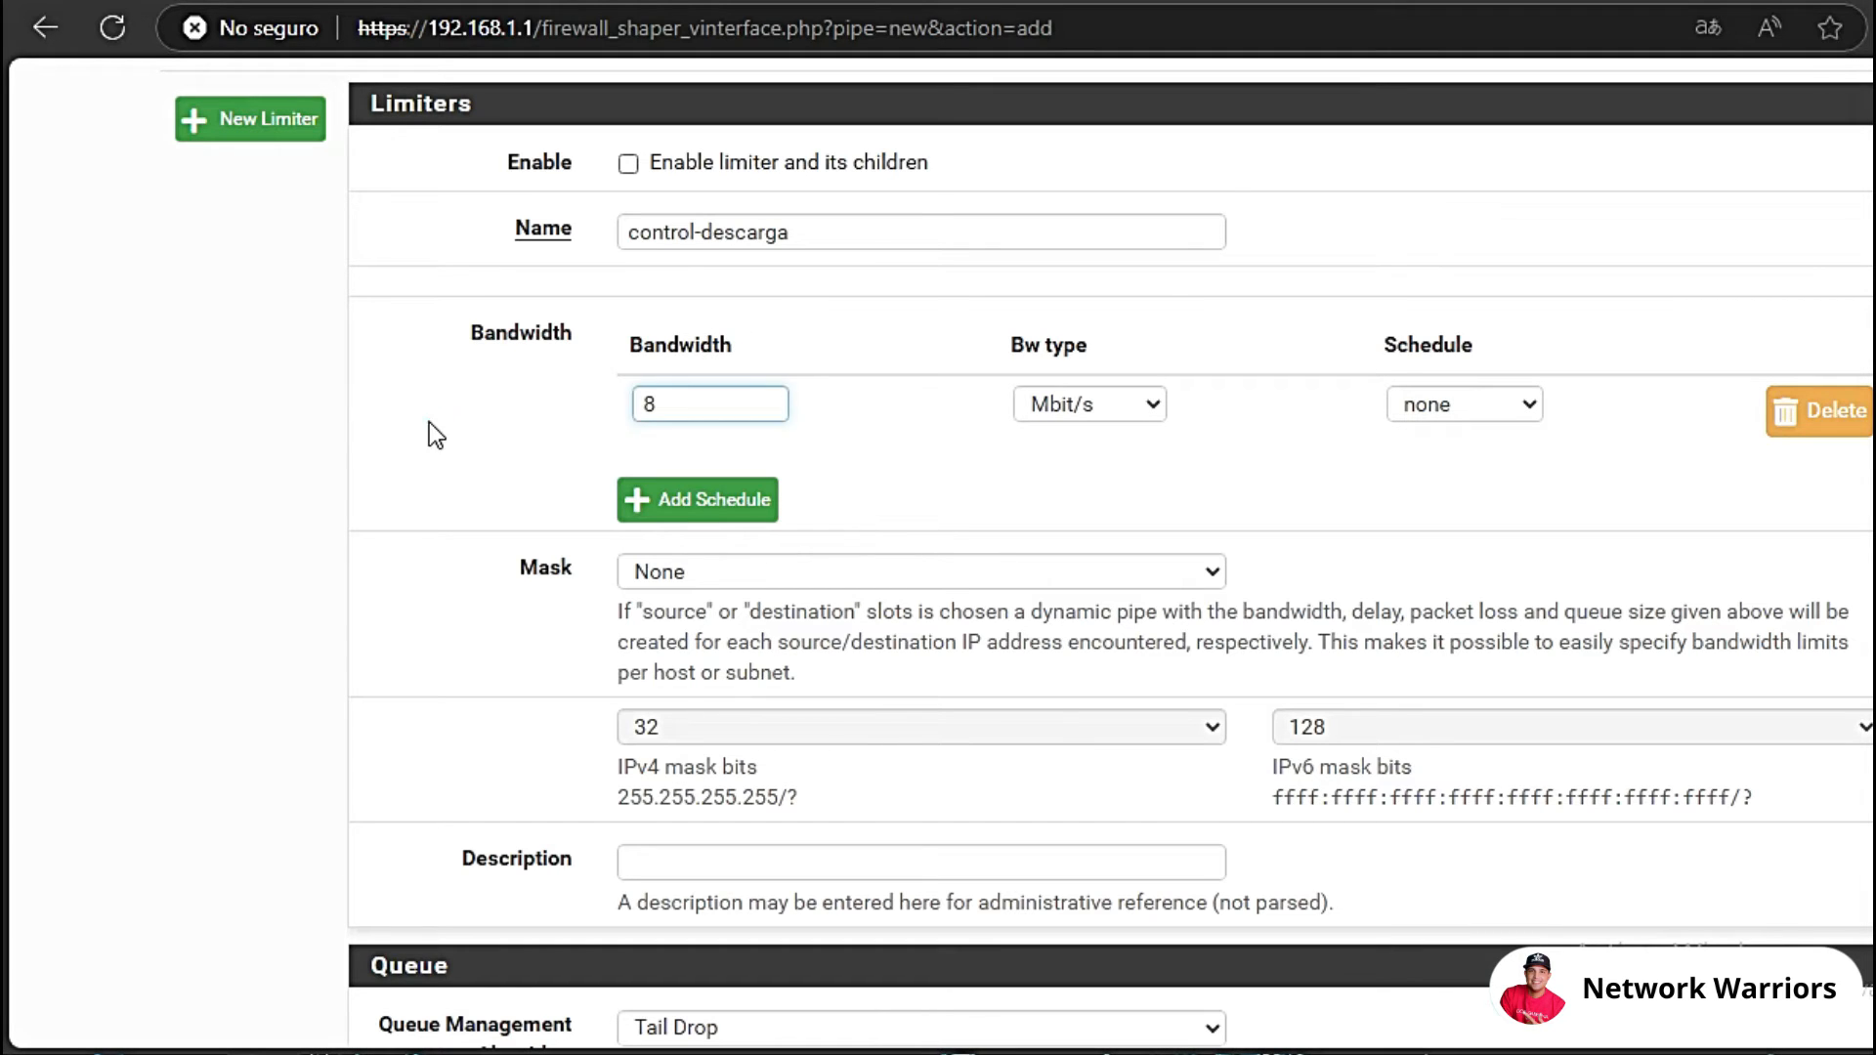
left_click(430, 422)
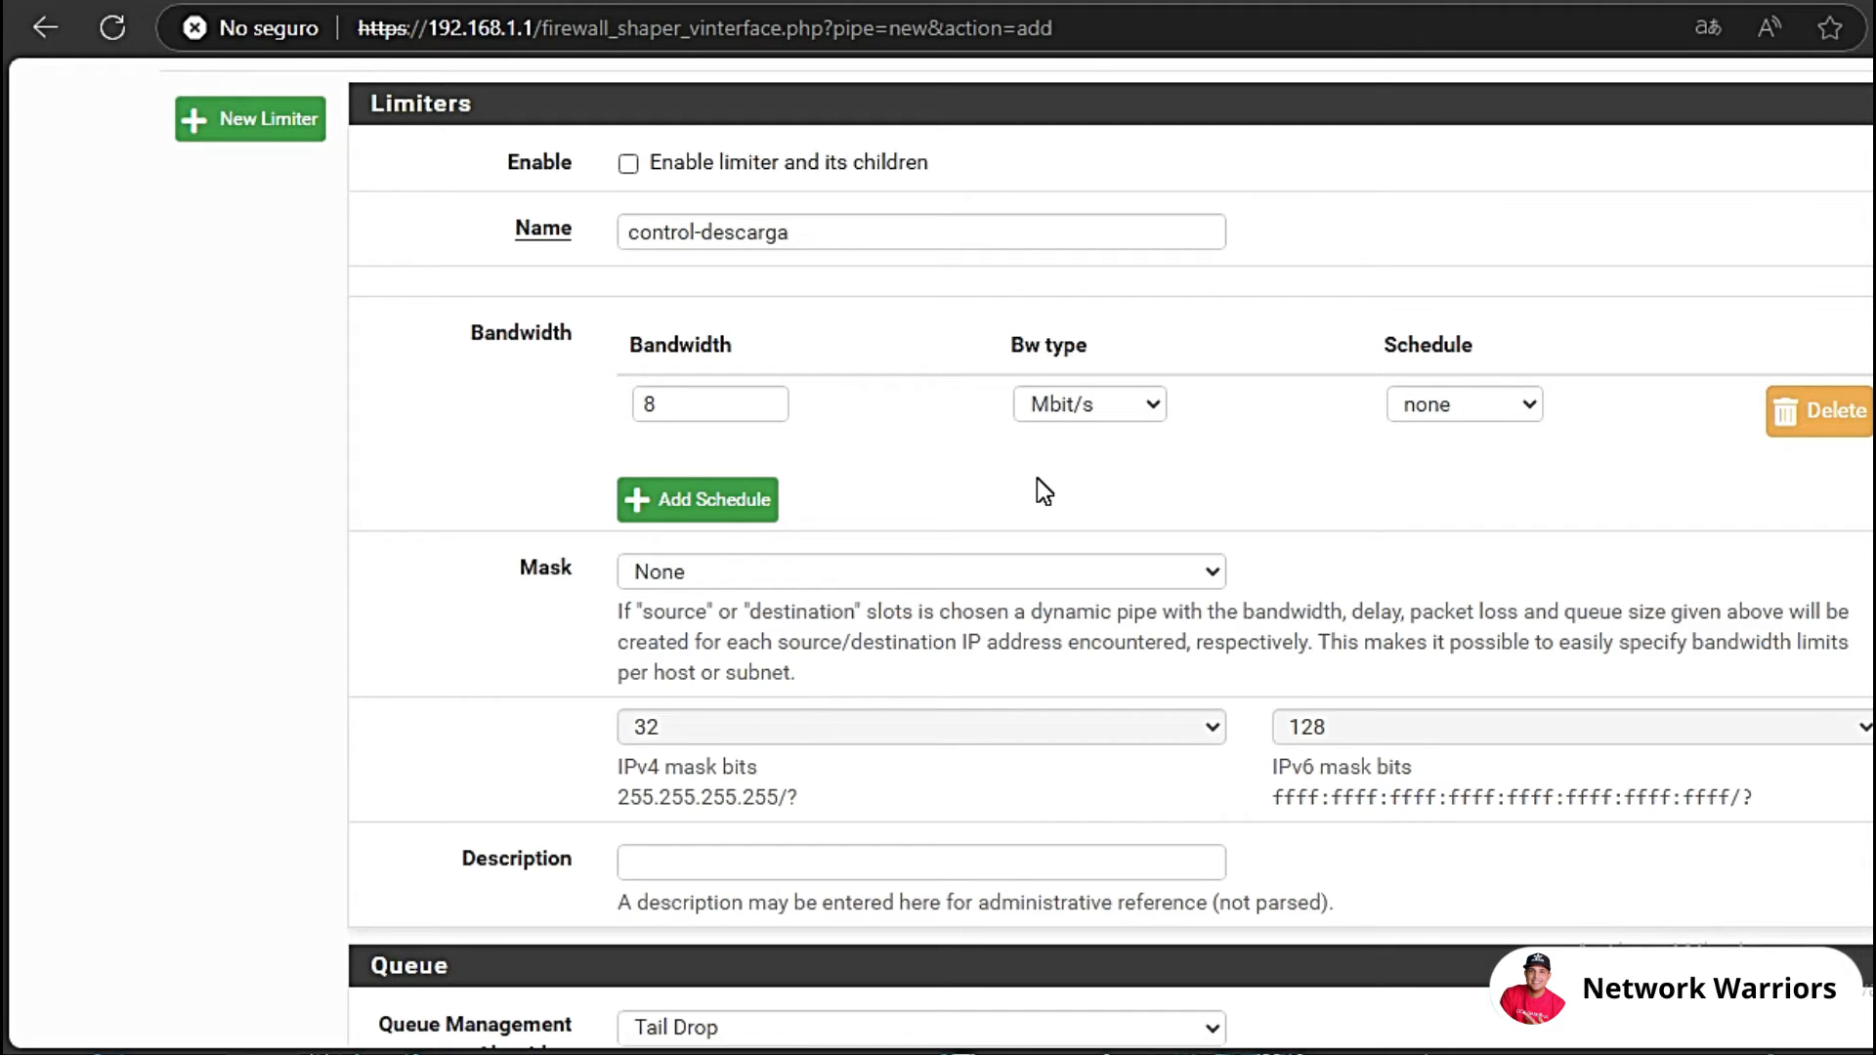
key("BackSpace")
type("5")
left_click(584, 428)
Set the limiter's mask to Source addresses.
scroll(913, 518, "down", 2)
left_click(778, 422)
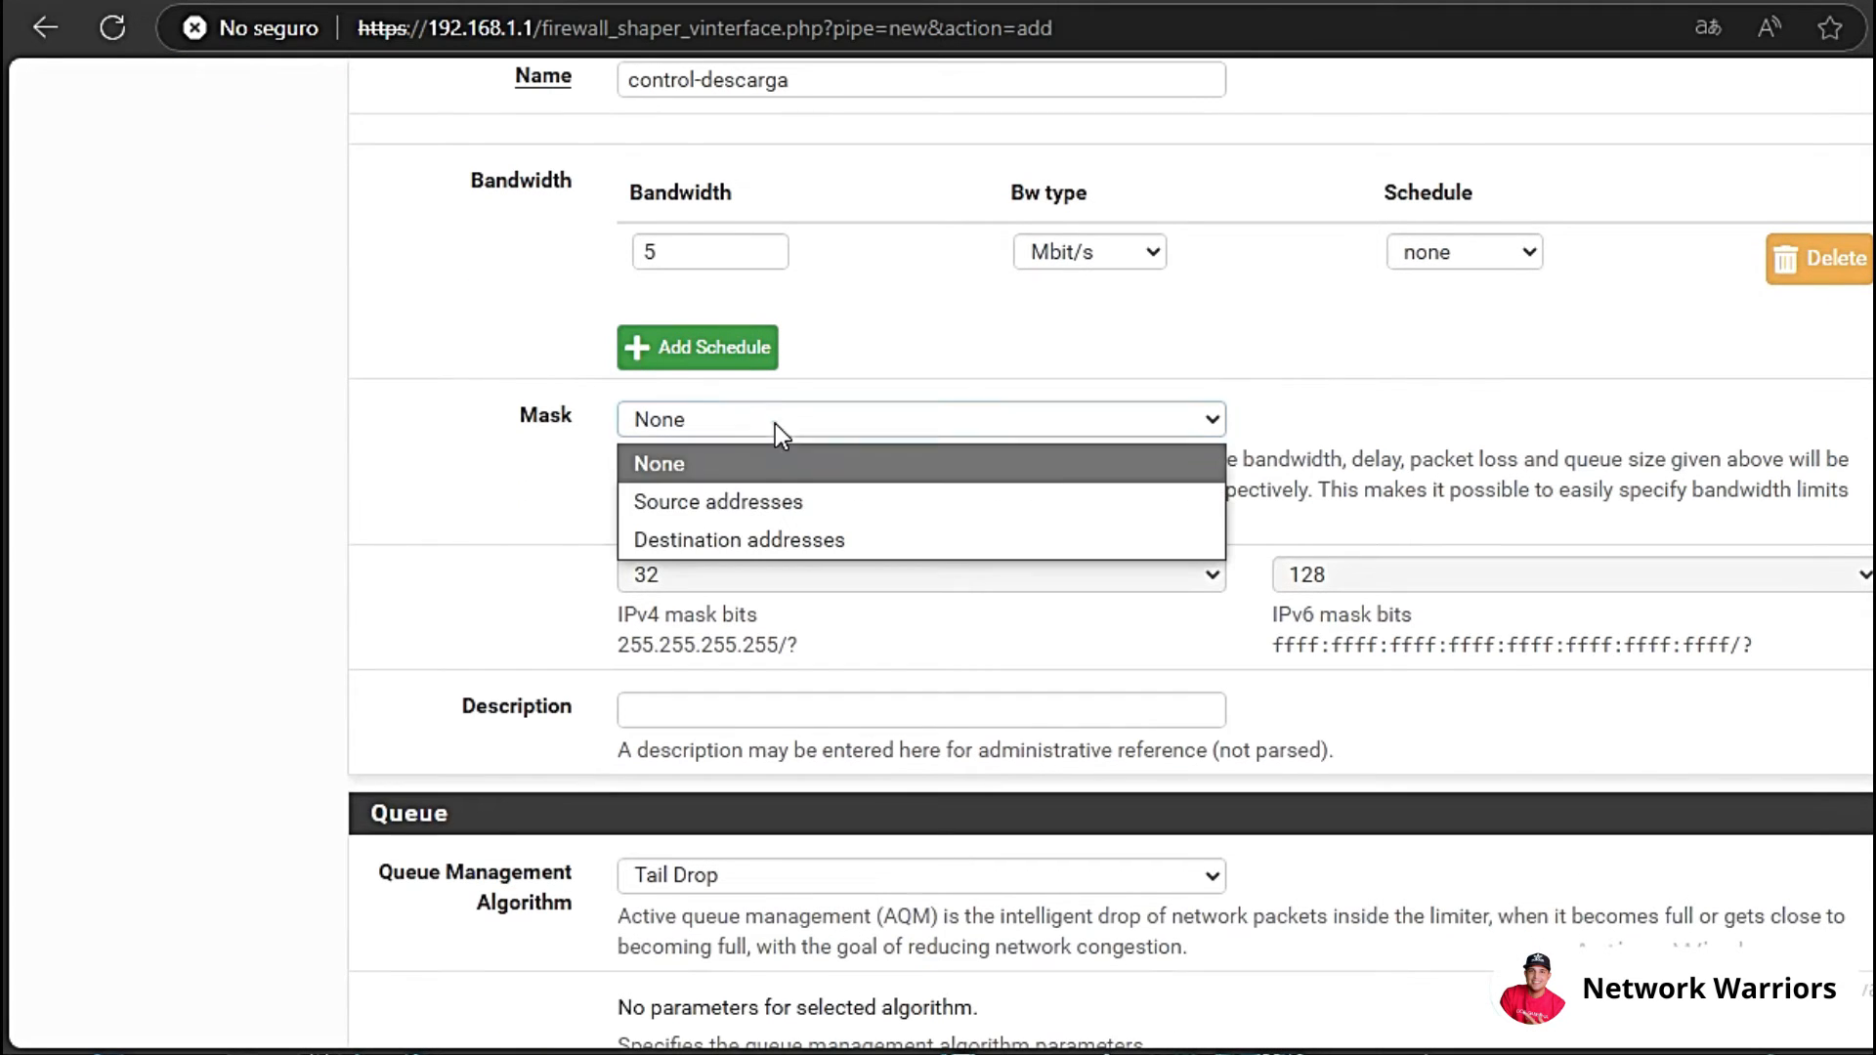
left_click(707, 504)
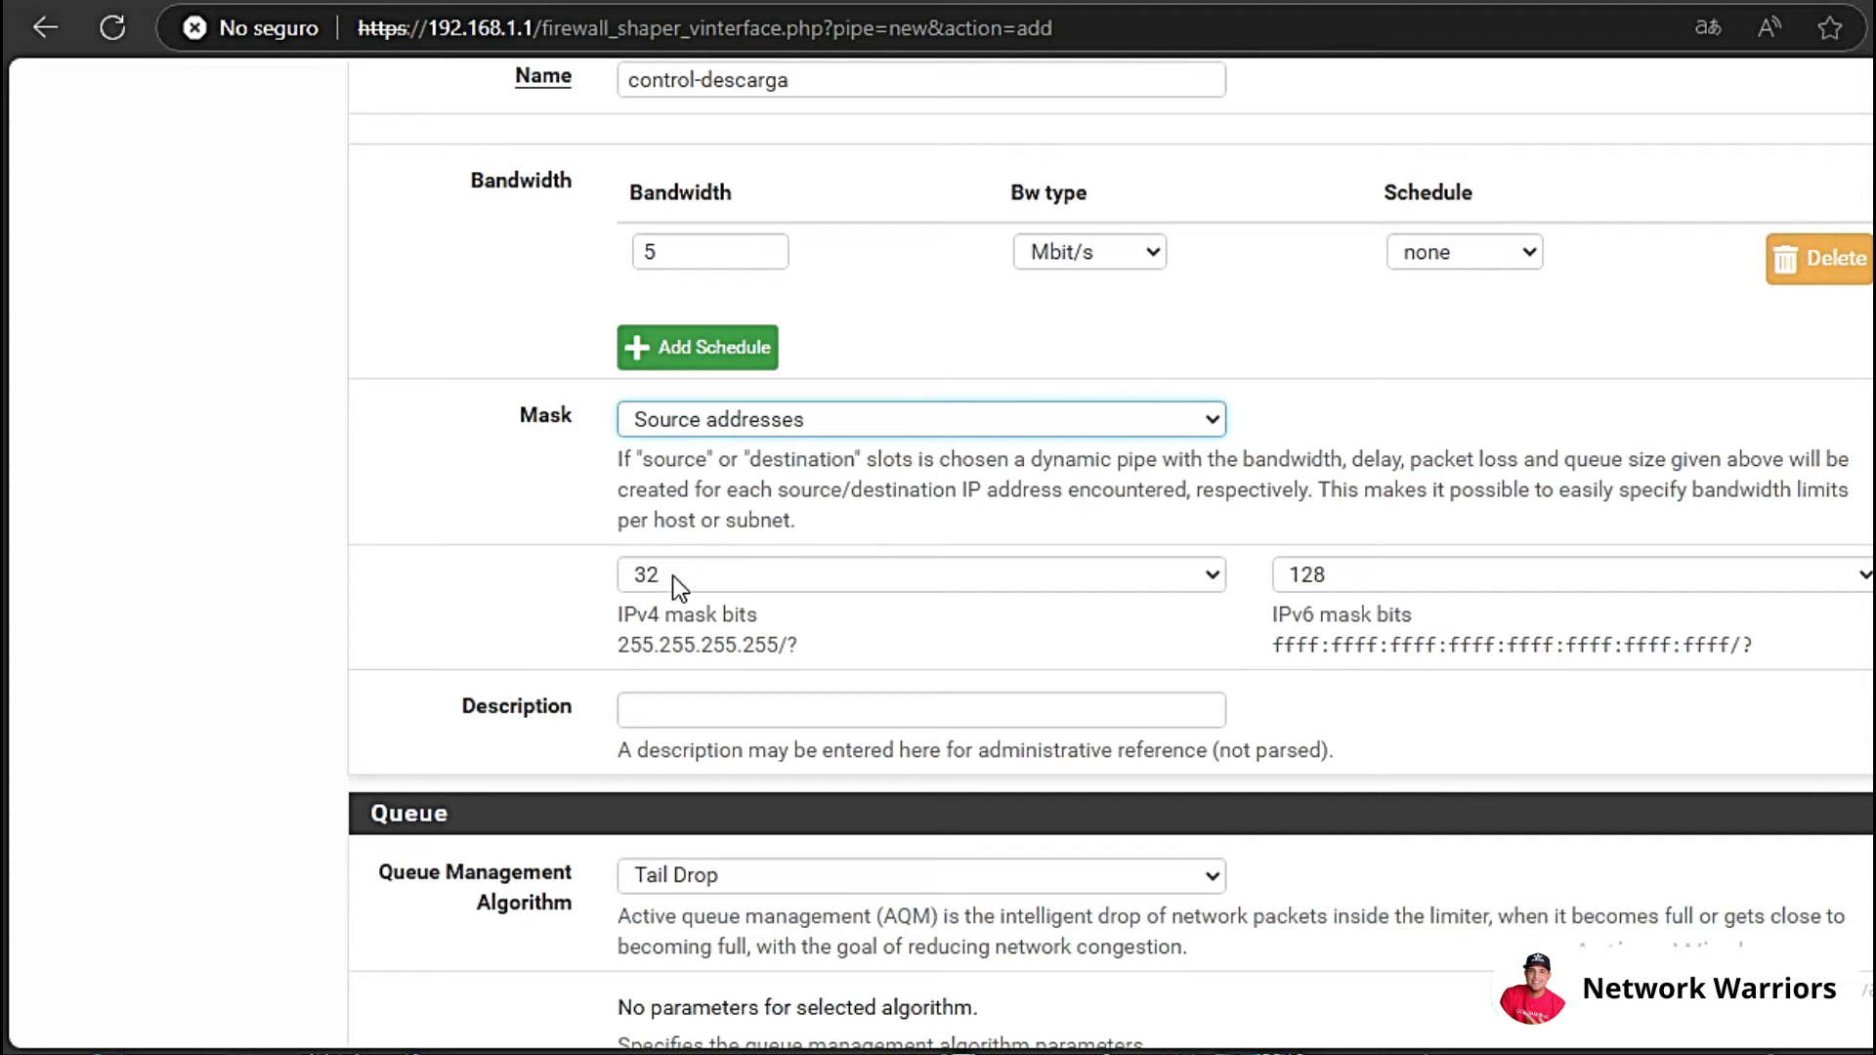
Set the limiter's IPv4 mask bits to 24.
scroll(586, 572, "down", 4)
scroll(625, 528, "up", 4)
left_click(737, 580)
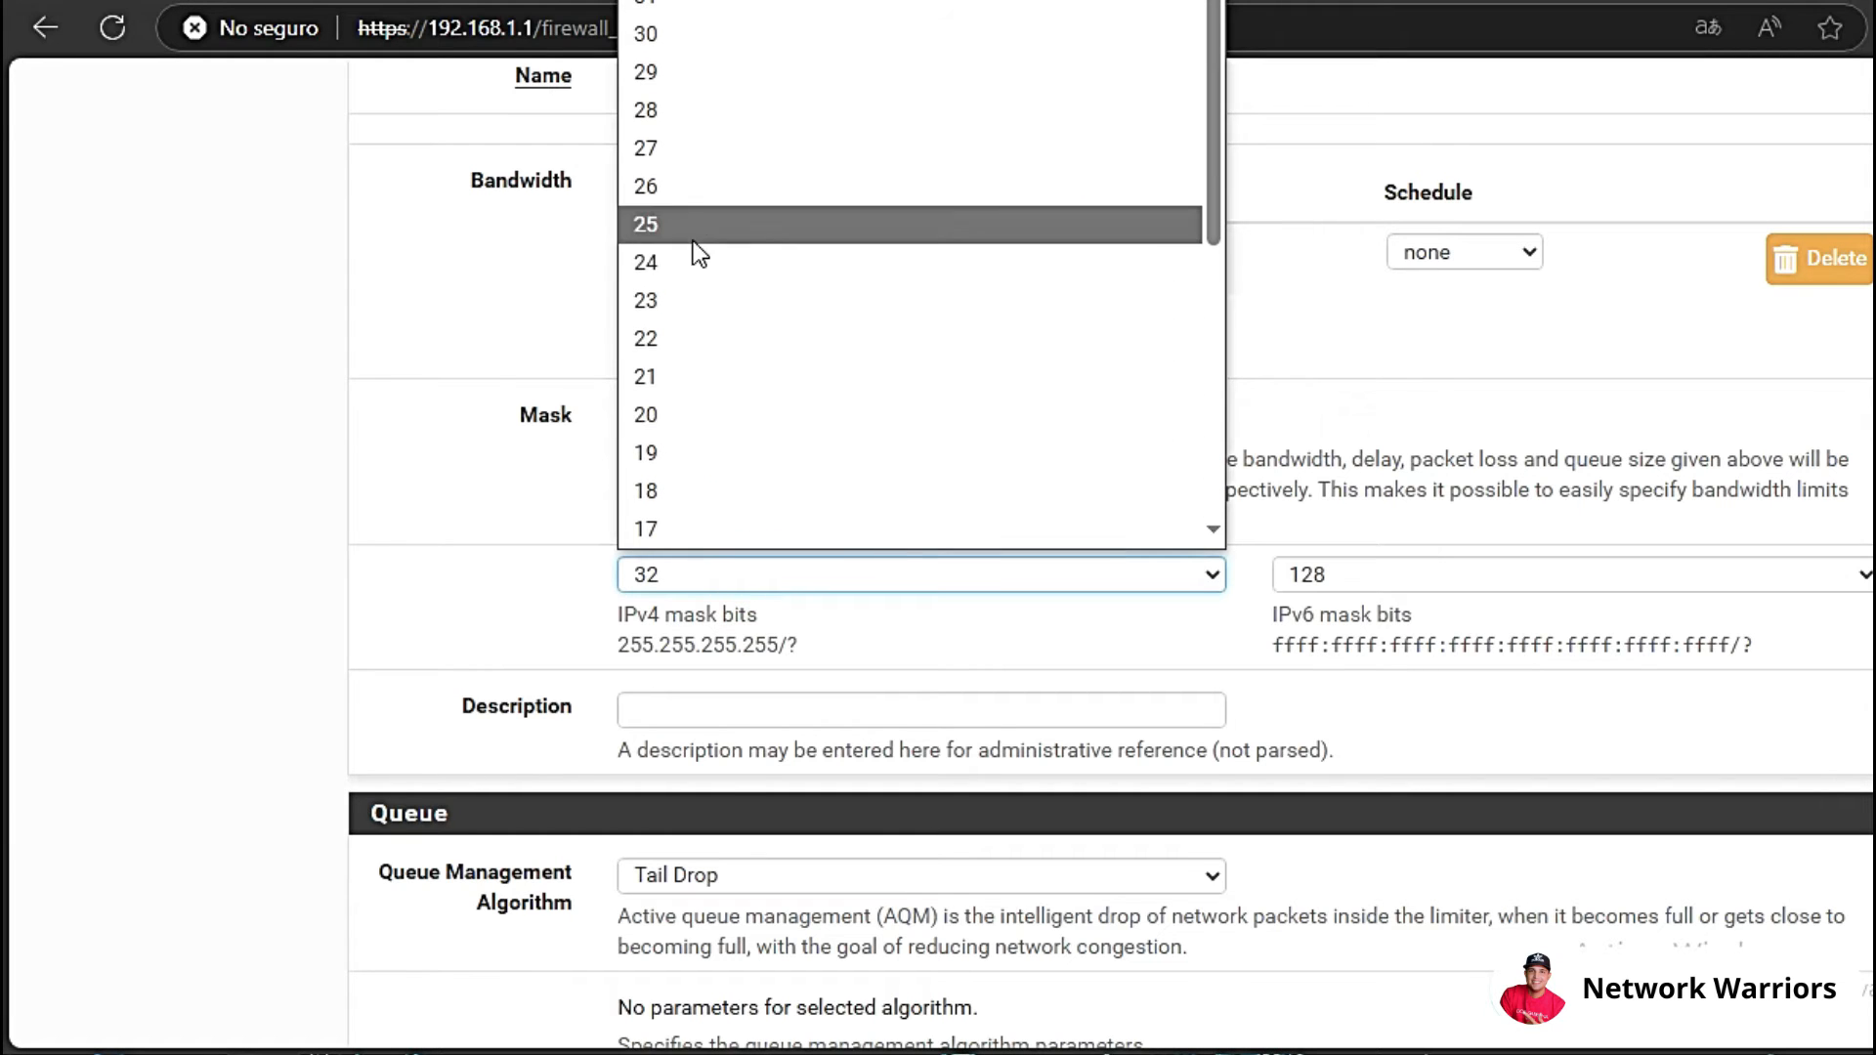
left_click(671, 273)
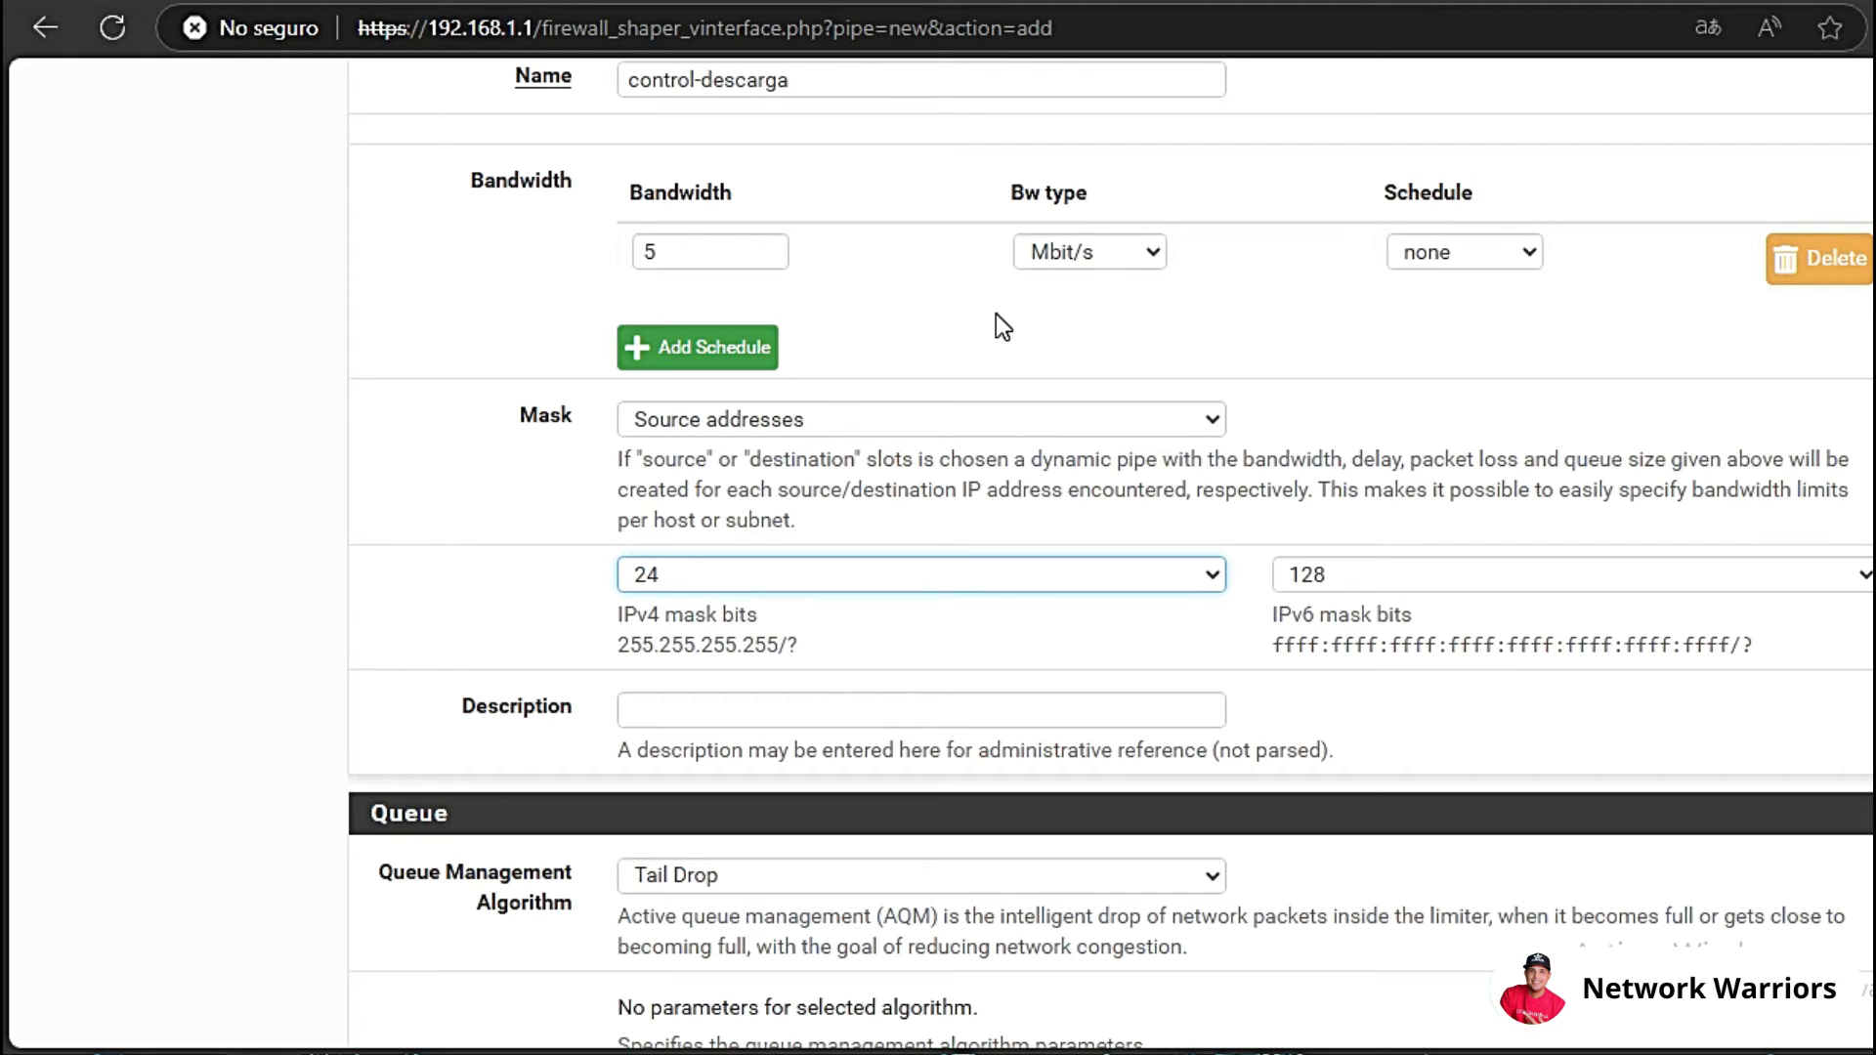
Restore the limiter's IPv4 mask bits to 32.
left_click(816, 581)
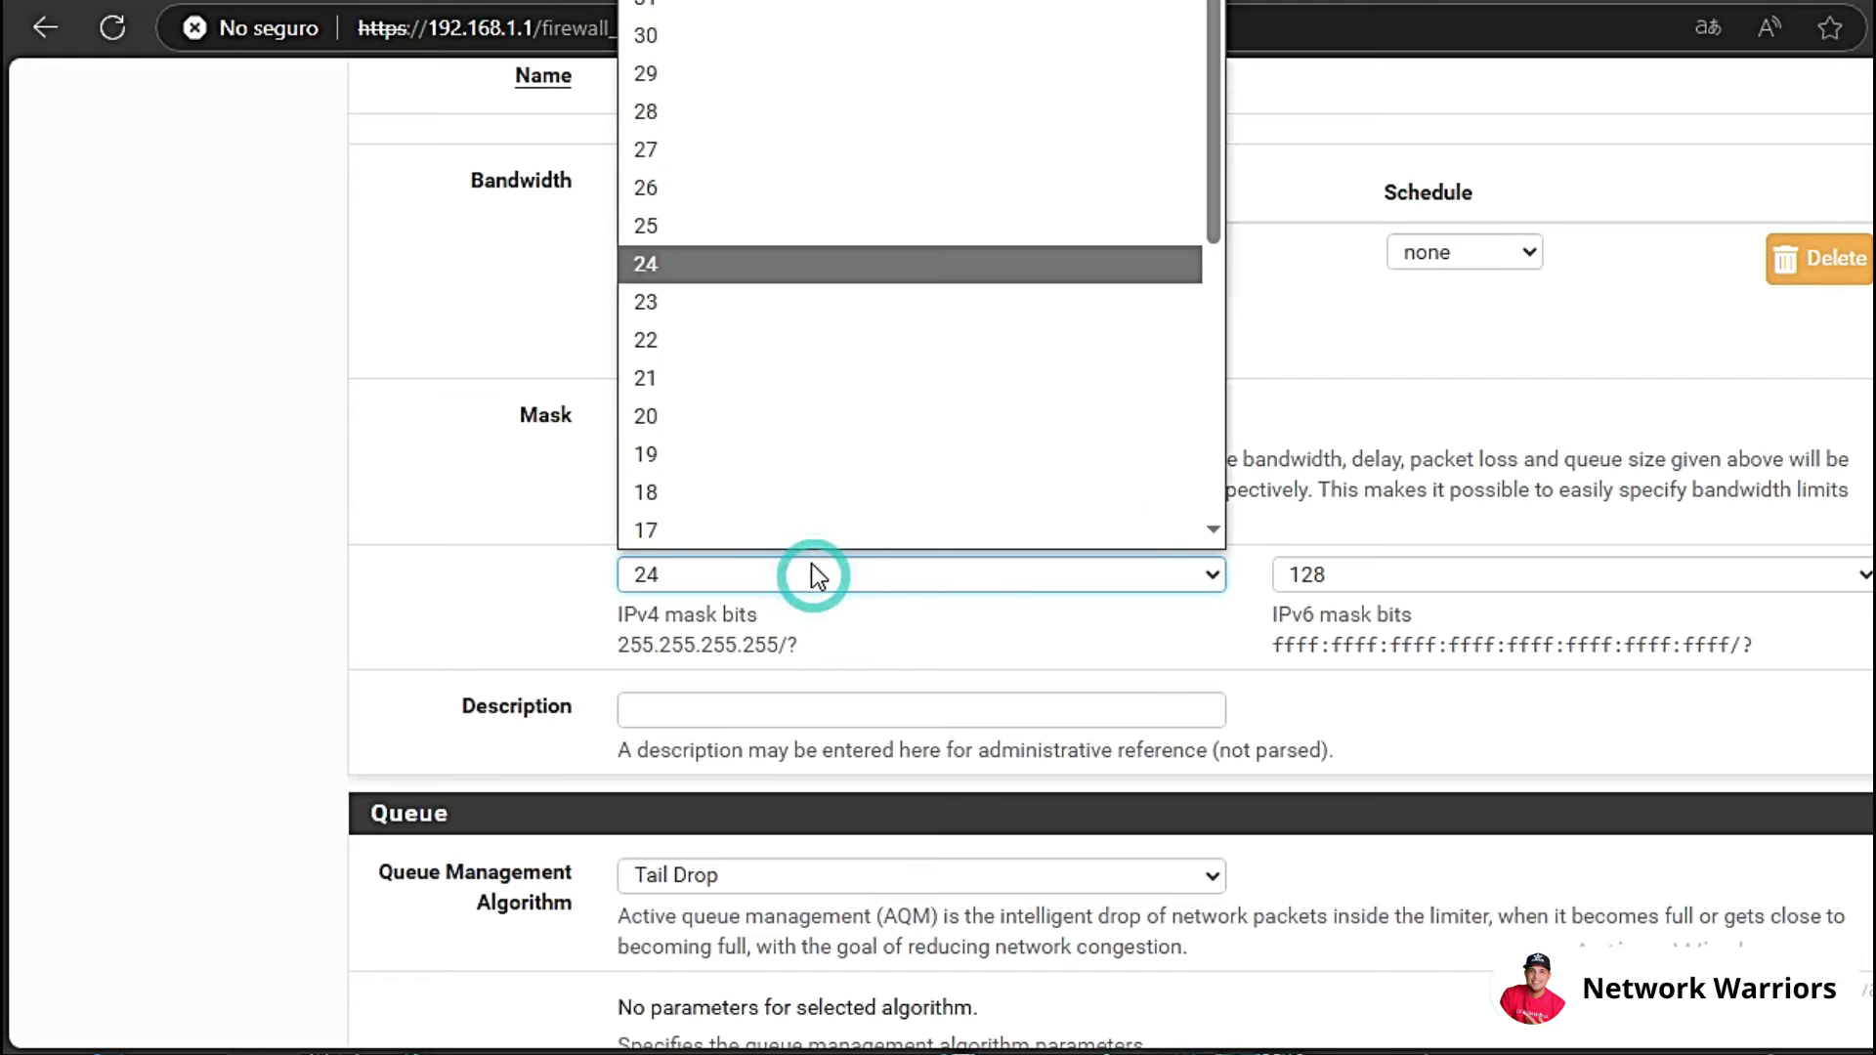
scroll(772, 431, "down", 5)
scroll(772, 431, "up", 5)
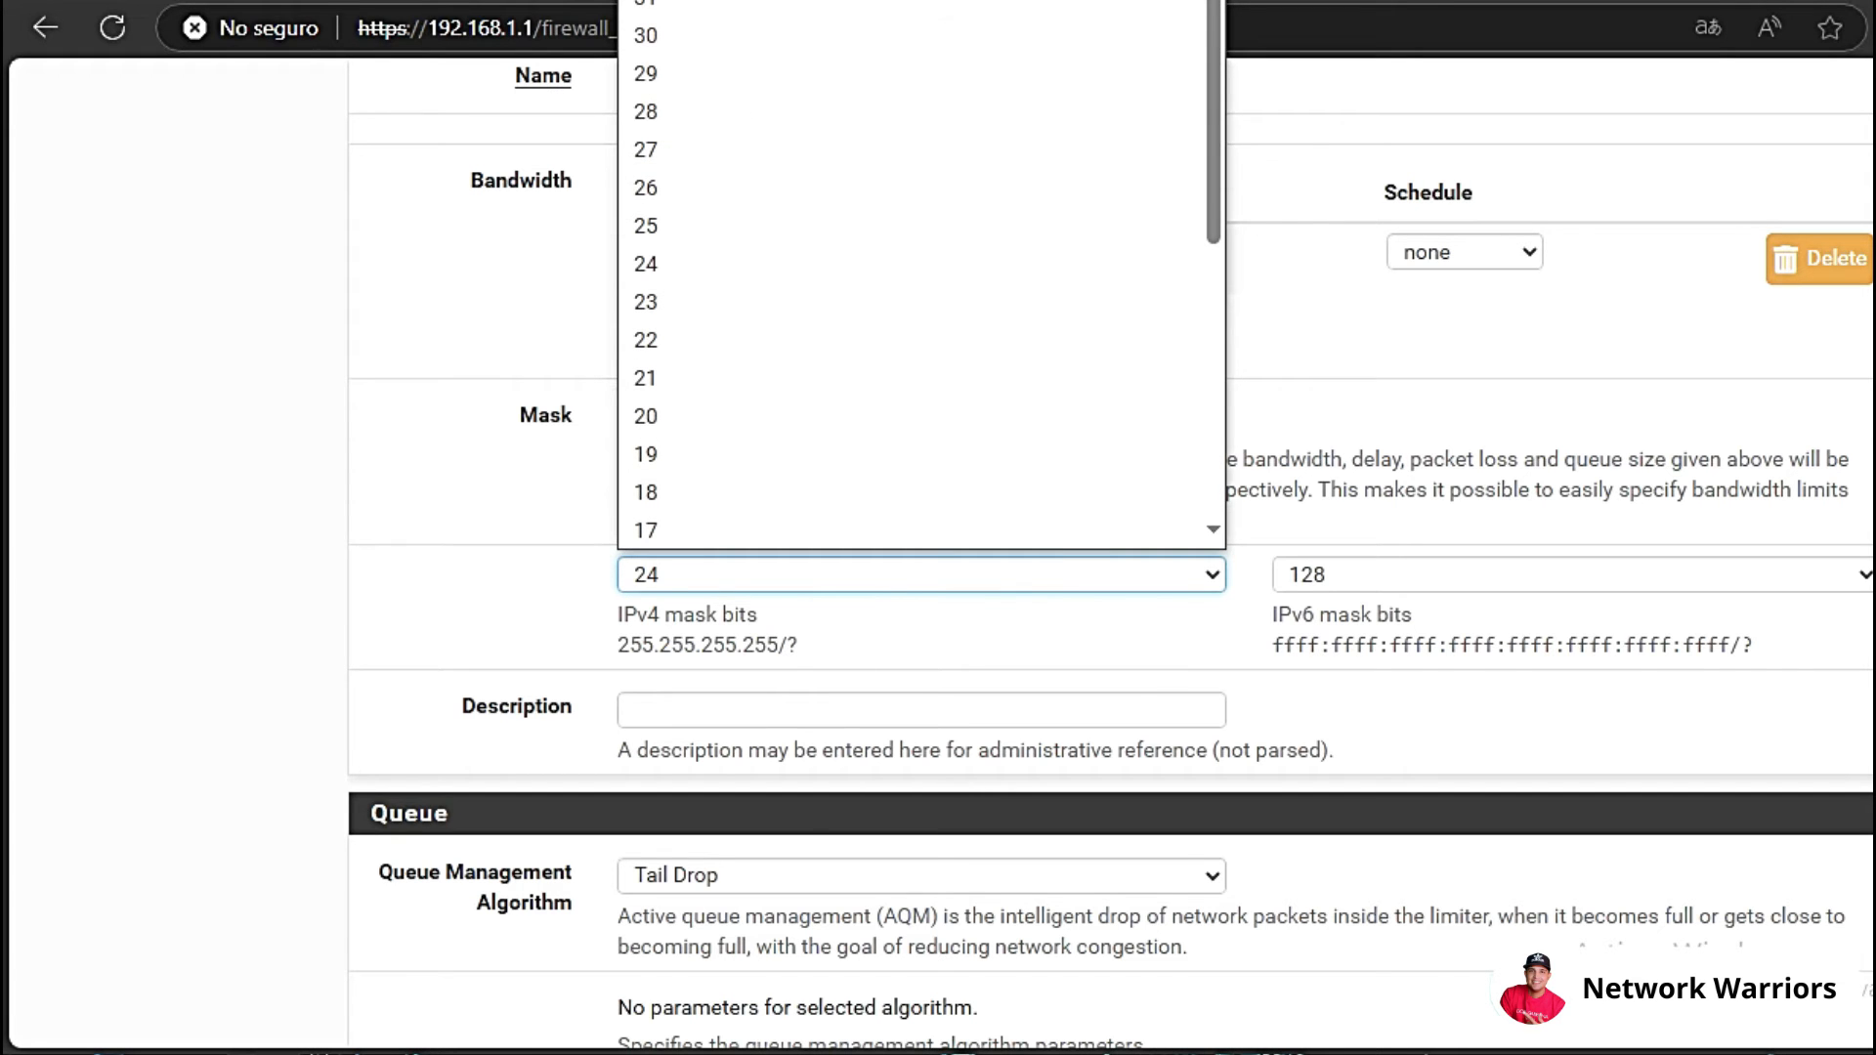
left_click(652, 0)
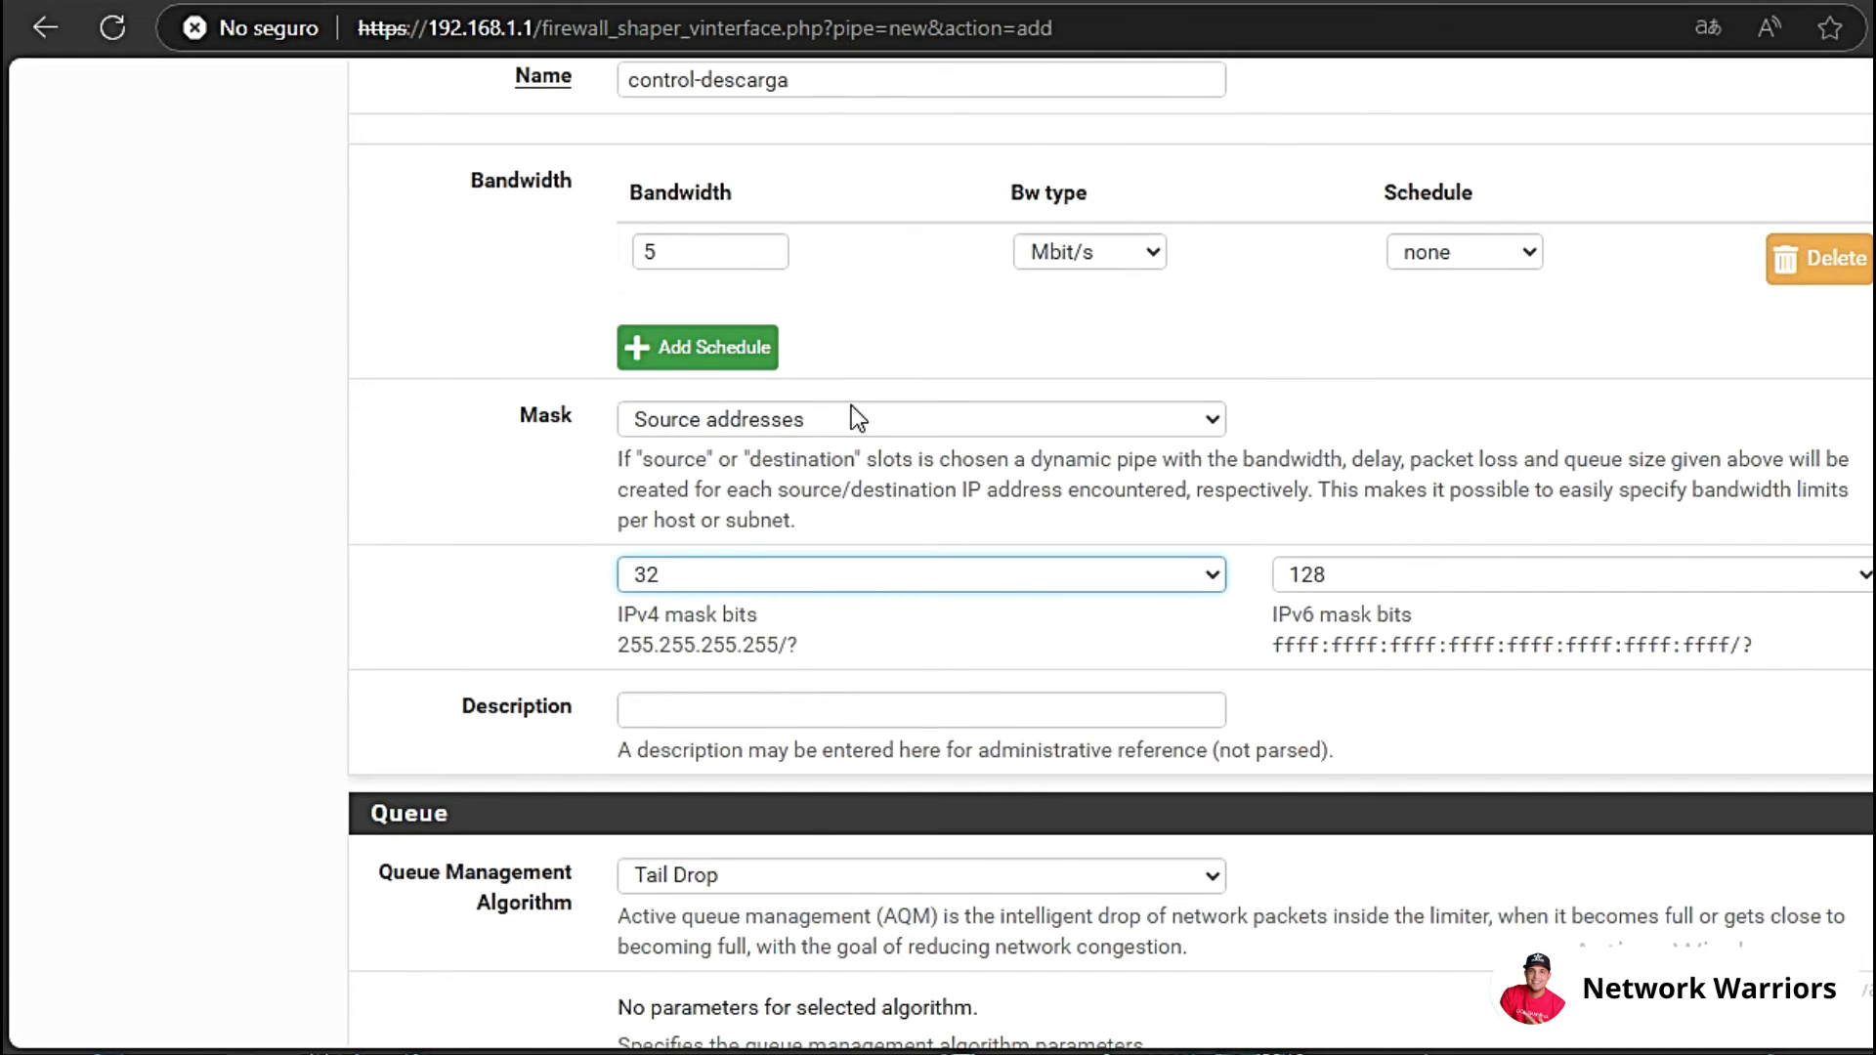
Save the control-descarga limiter and apply the traffic shaper changes.
scroll(967, 640, "down", 2)
scroll(868, 542, "up", 5)
scroll(847, 377, "down", 10)
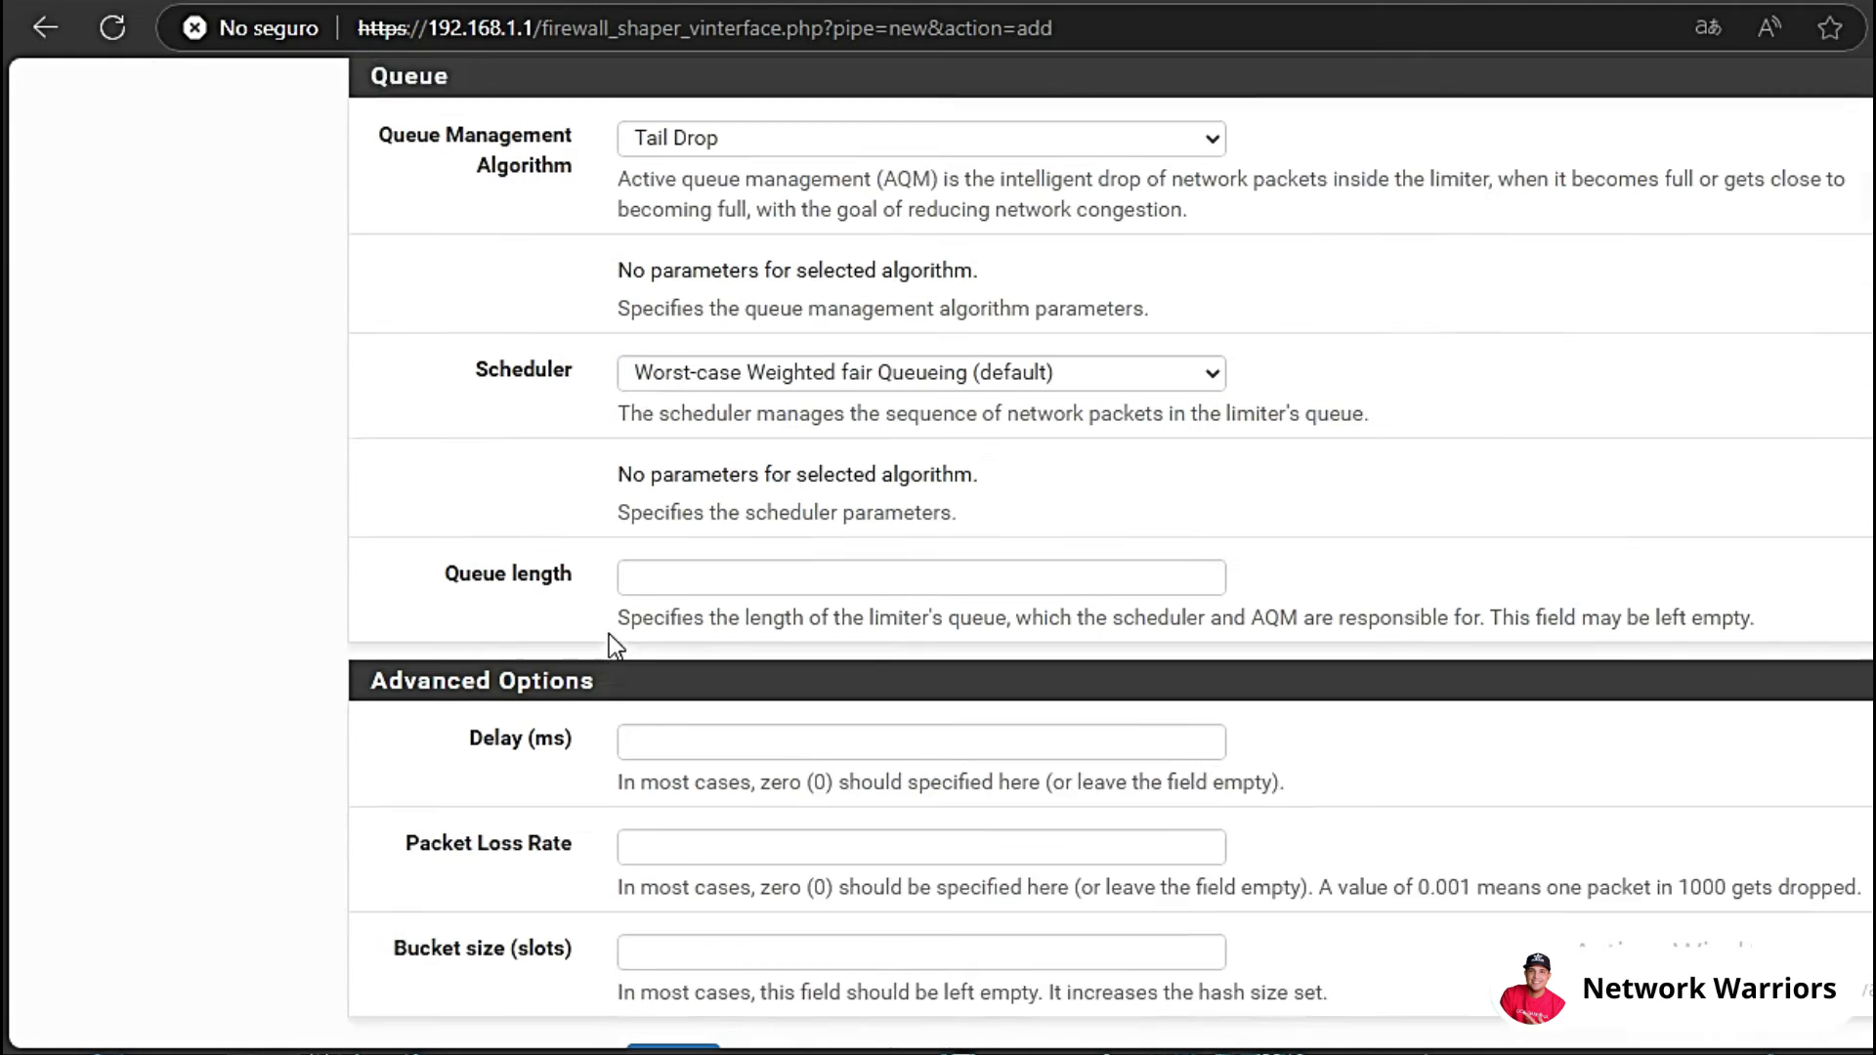
scroll(799, 631, "down", 3)
left_click(702, 882)
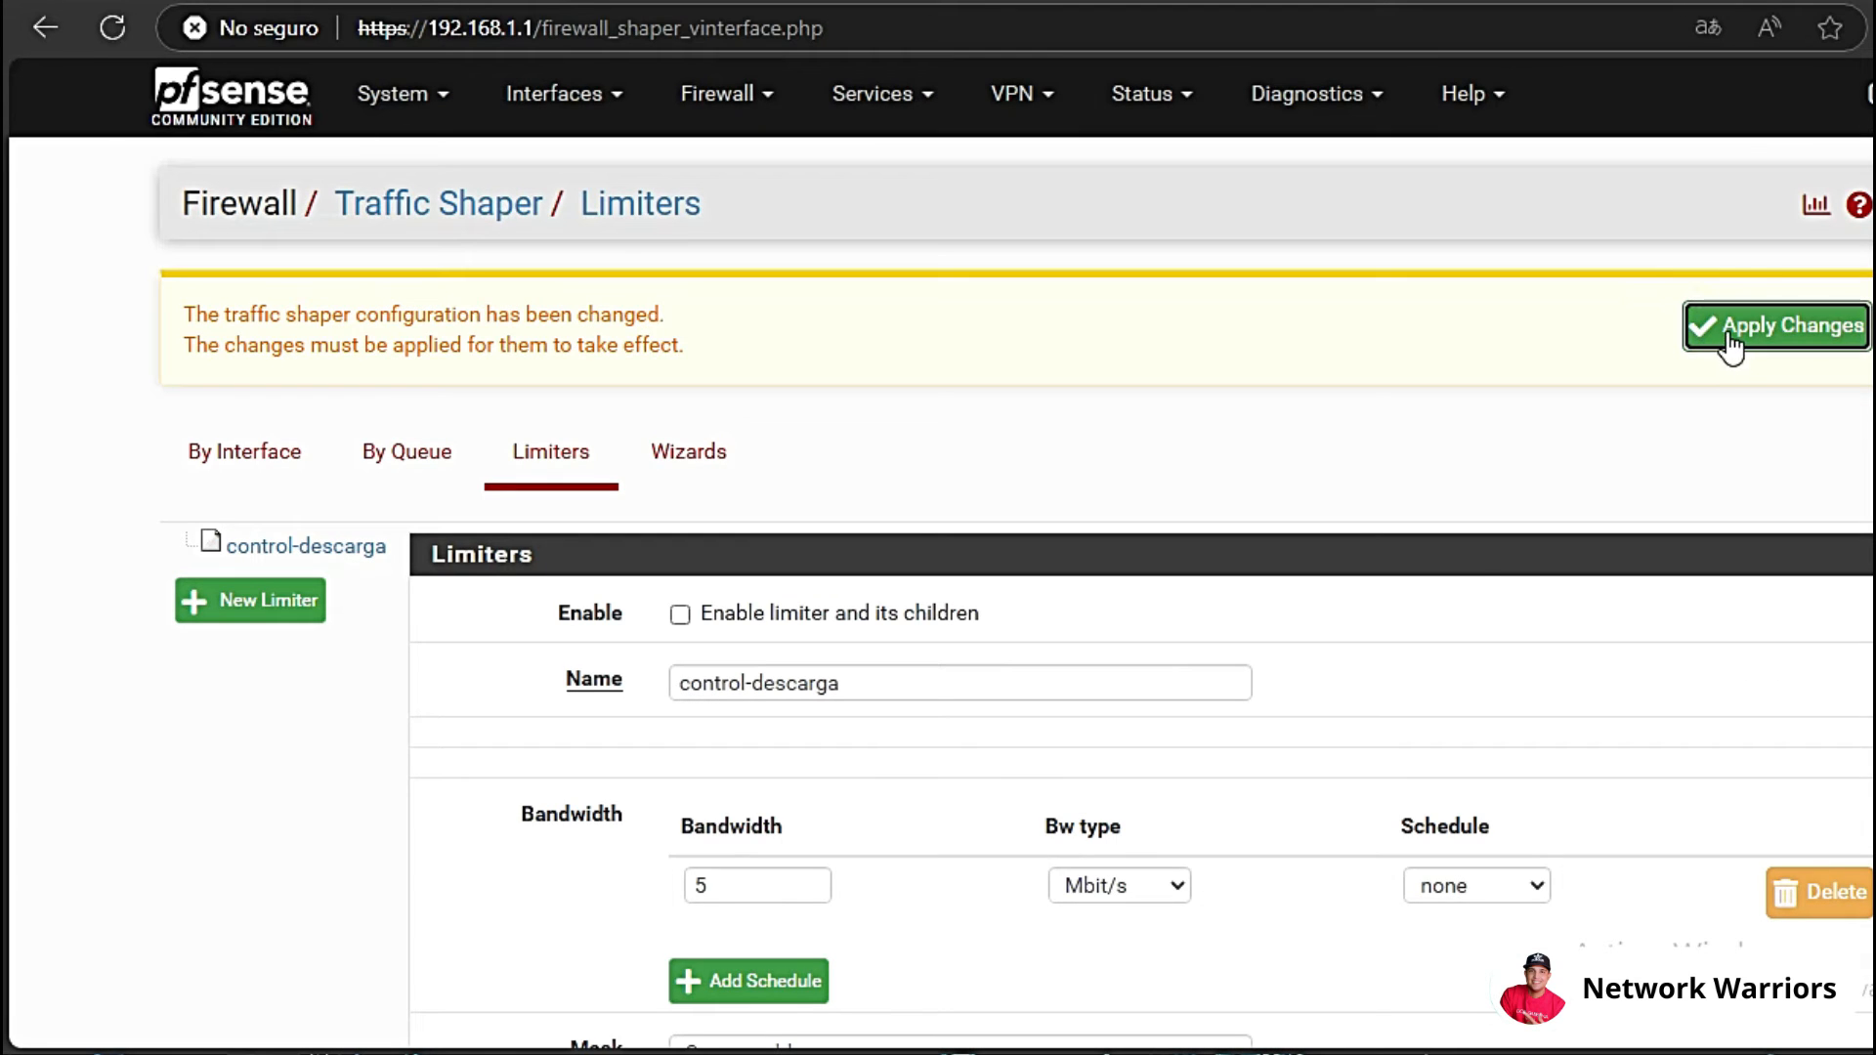
left_click(1727, 334)
Enable the control-descarga limiter and its children, save it and apply the traffic shaper changes.
left_click(309, 519)
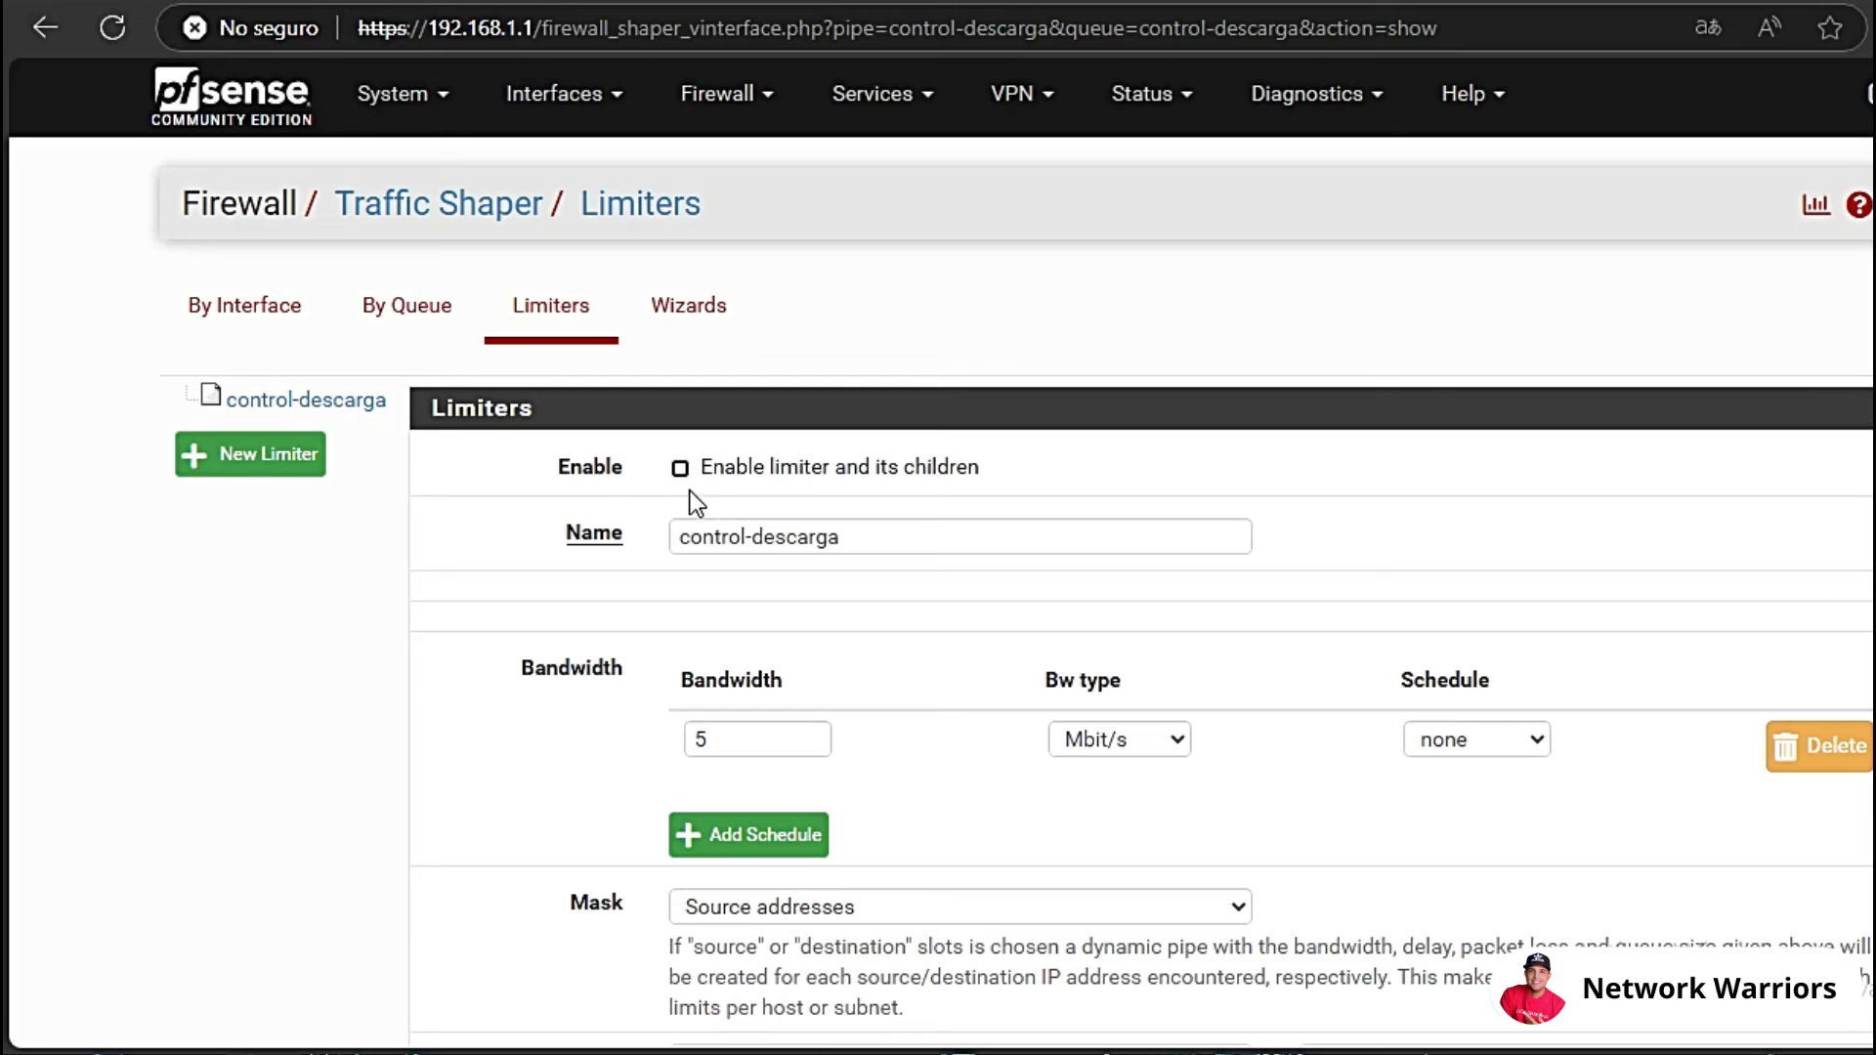
left_click(680, 468)
scroll(684, 469, "down", 1)
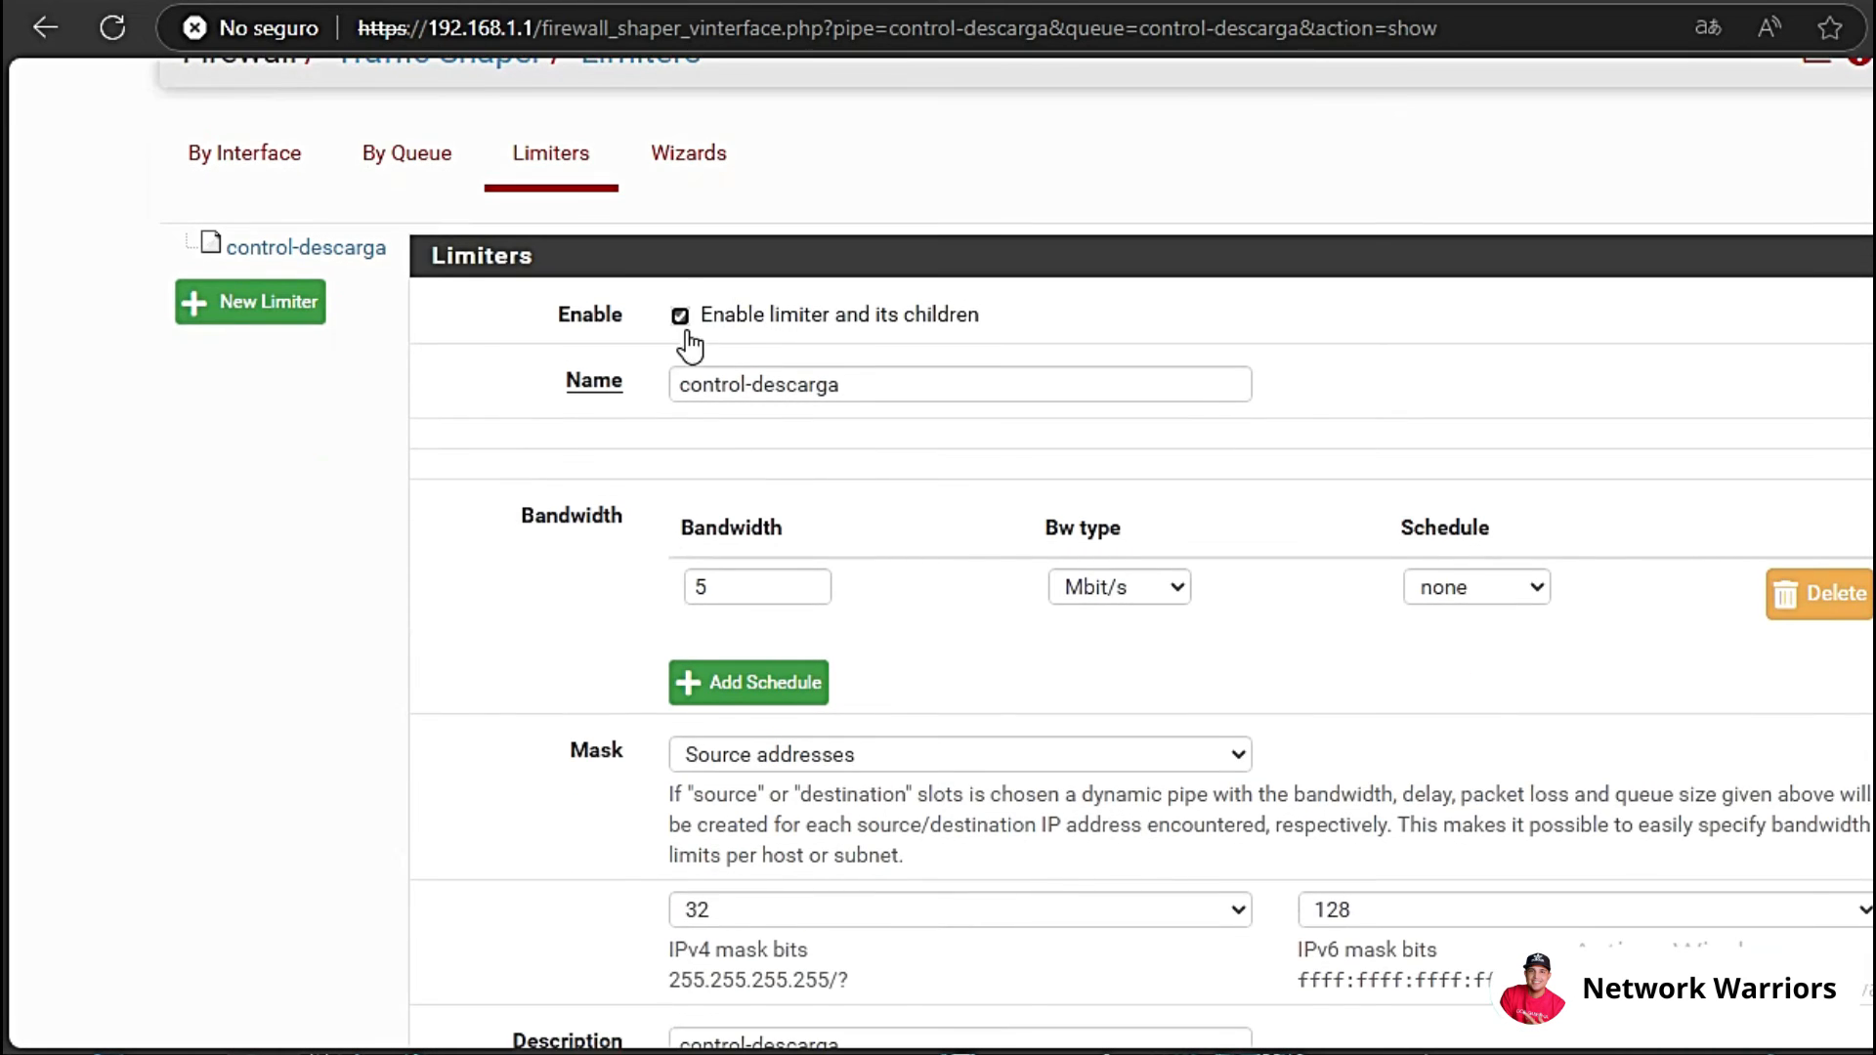
scroll(690, 344, "down", 9)
left_click(739, 877)
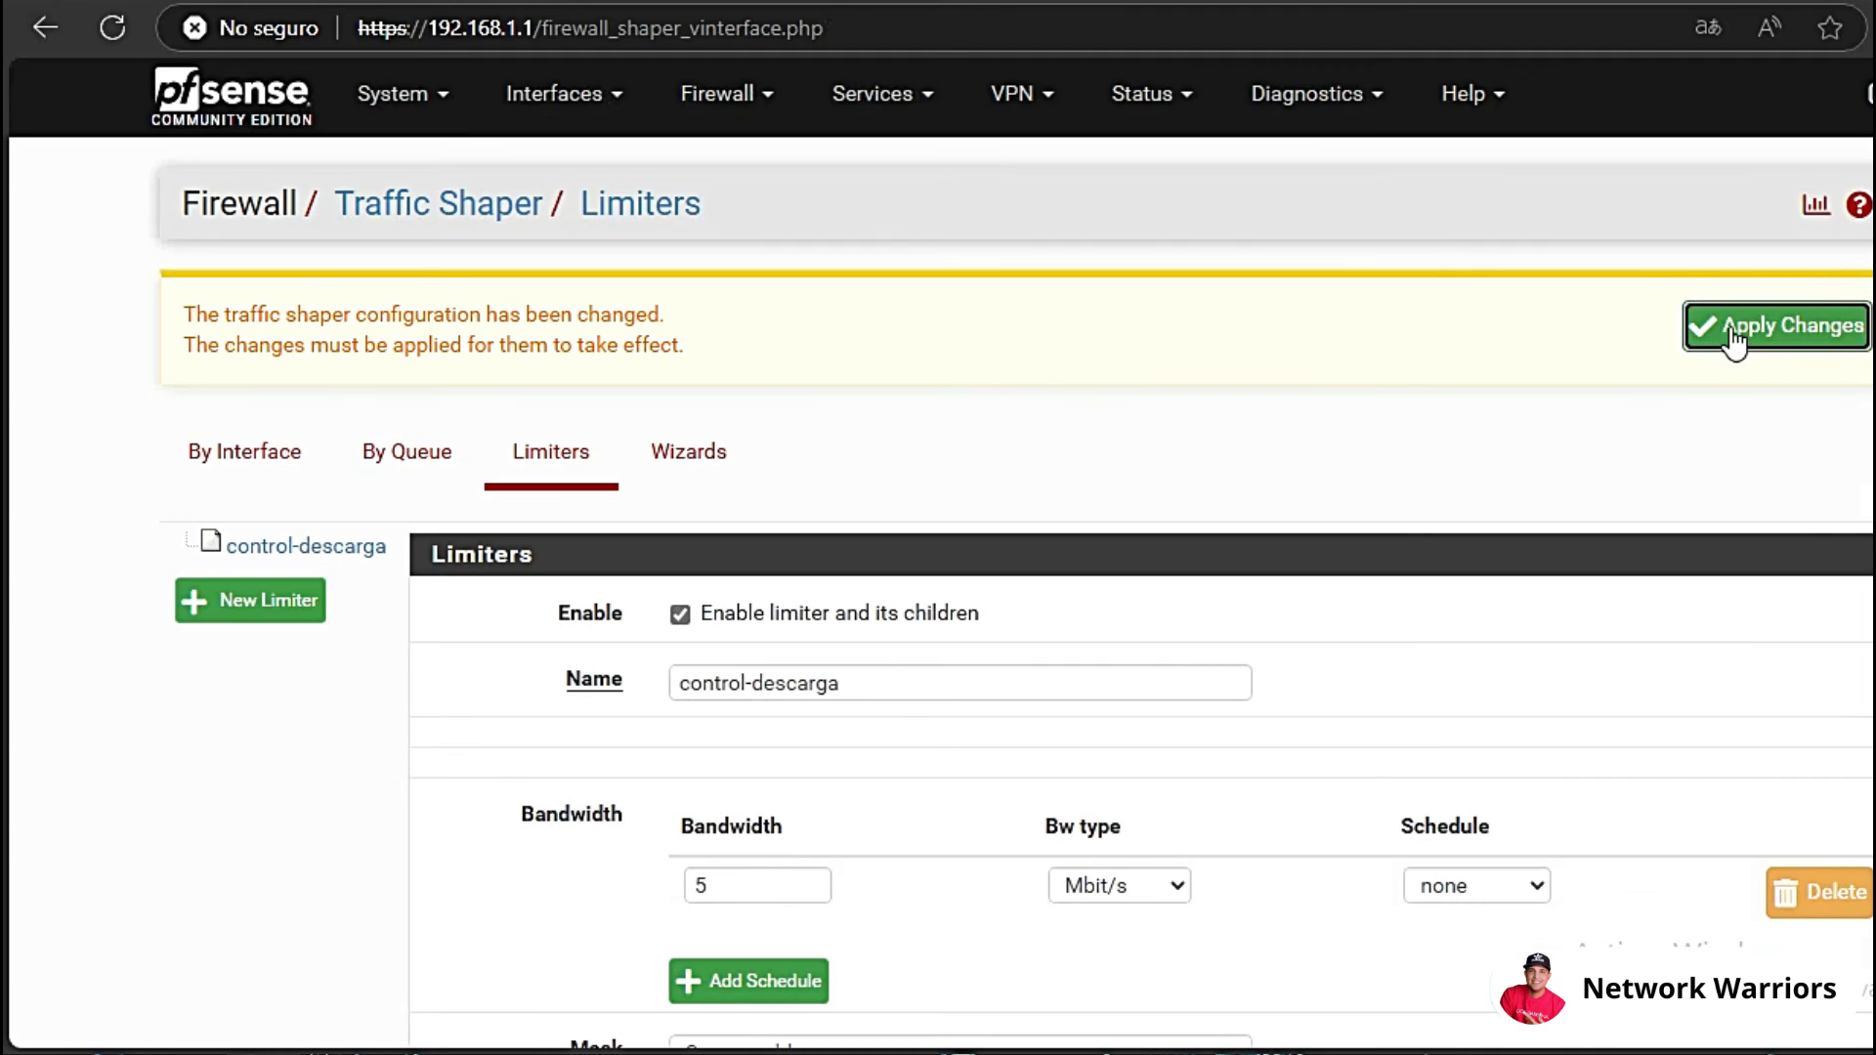
left_click(1729, 313)
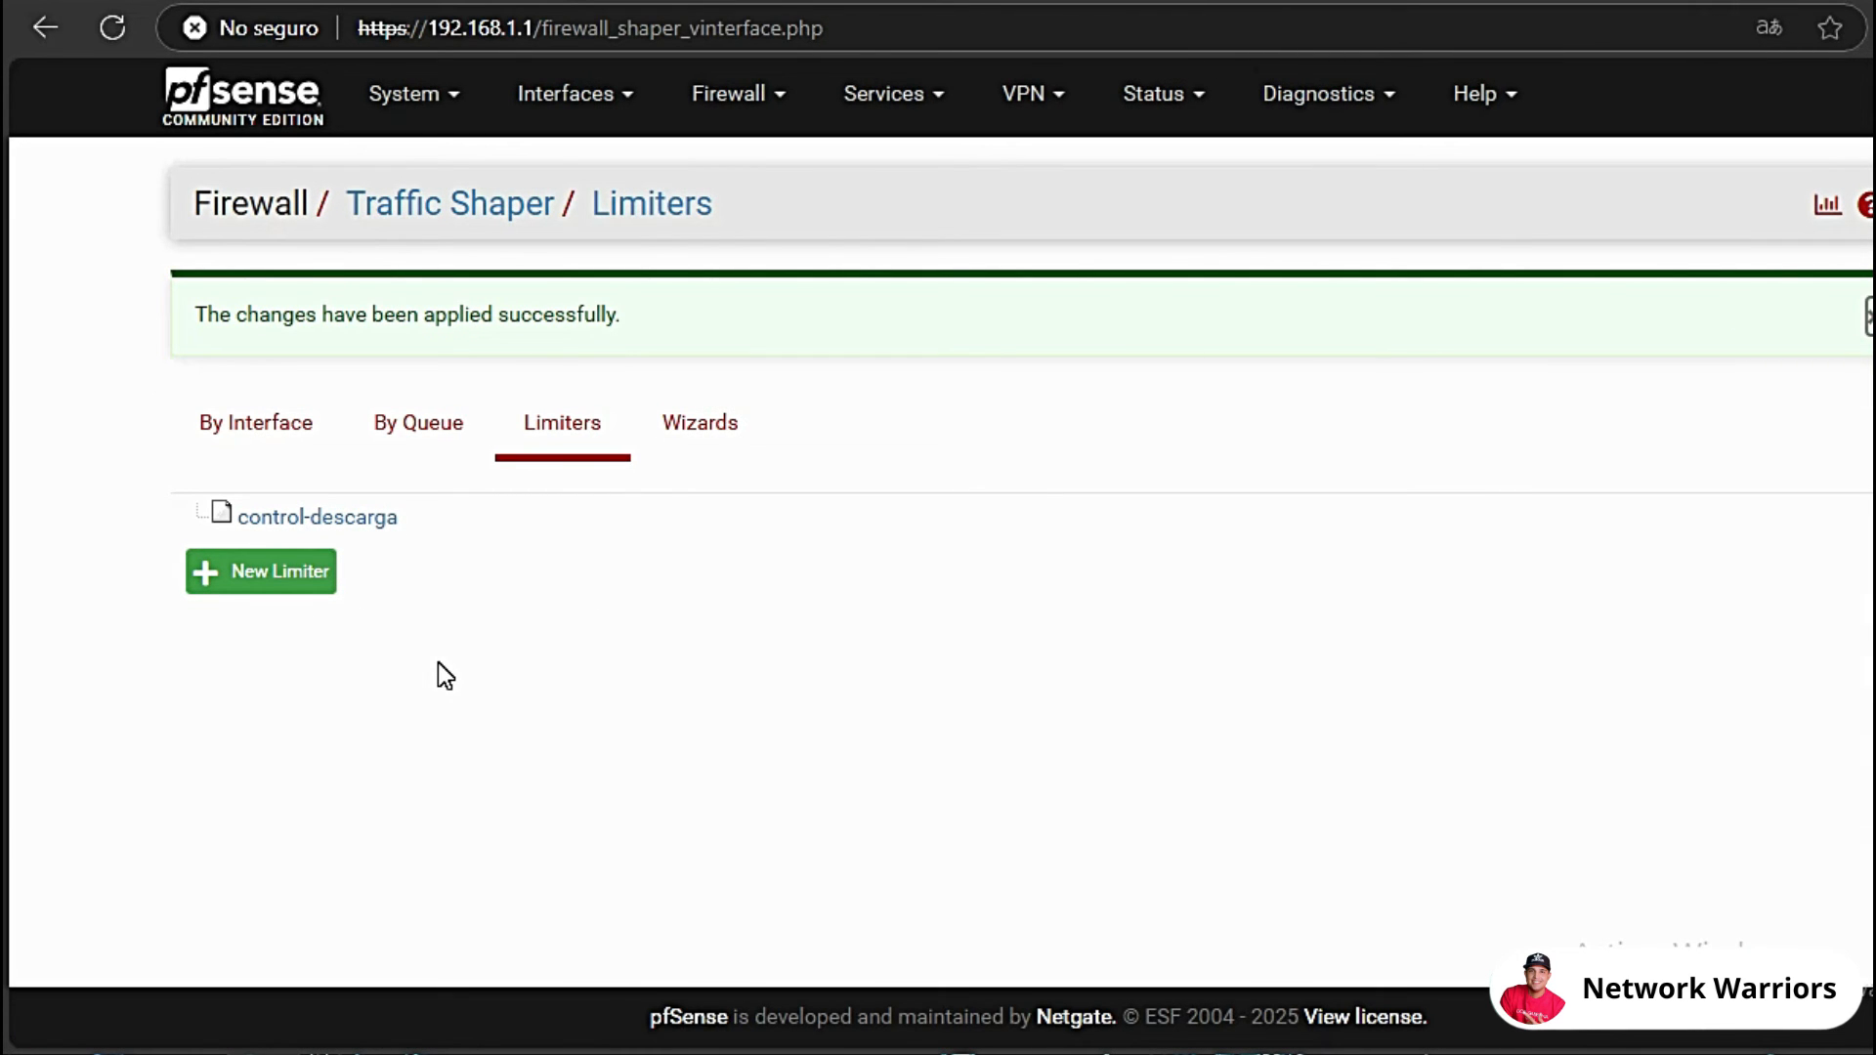
Create an enabled limiter named control-carga with a 2 Mbit/s bandwidth and the Source addresses mask.
left_click(279, 577)
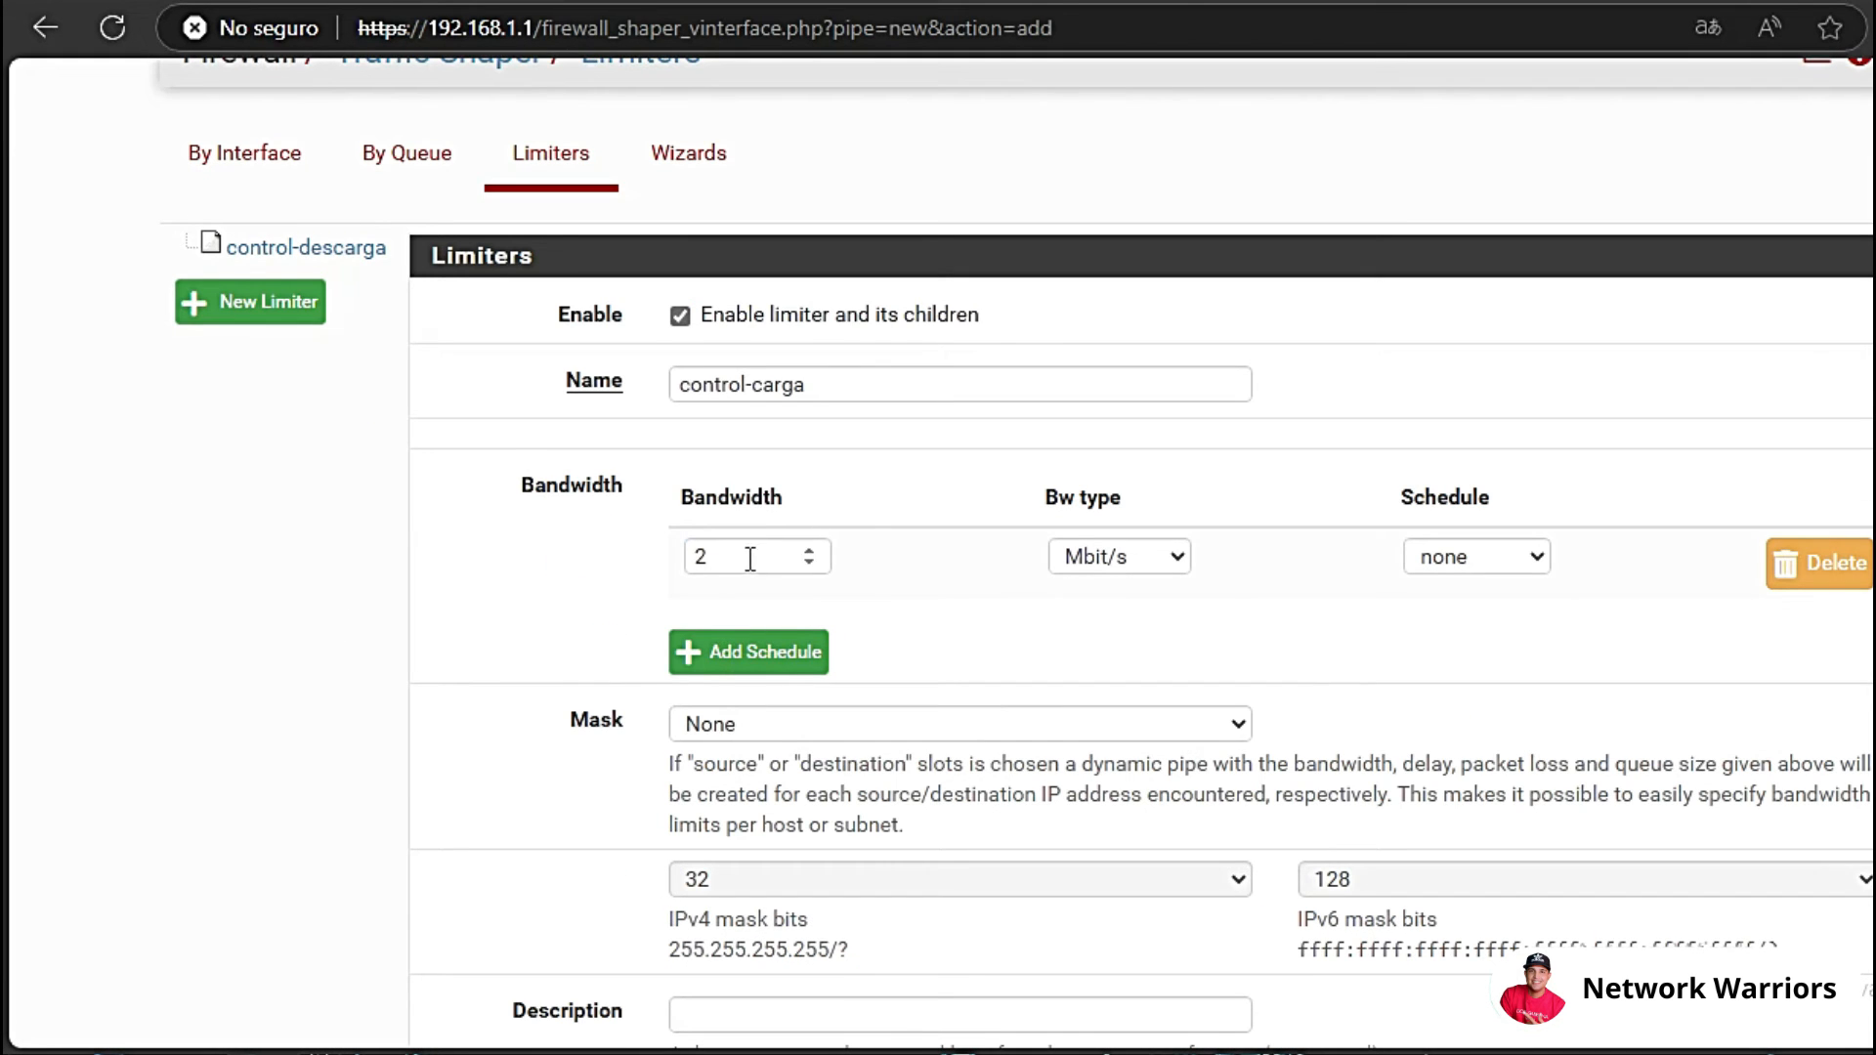
scroll(977, 635, "down", 3)
left_click(772, 420)
left_click(735, 501)
scroll(847, 583, "down", 1)
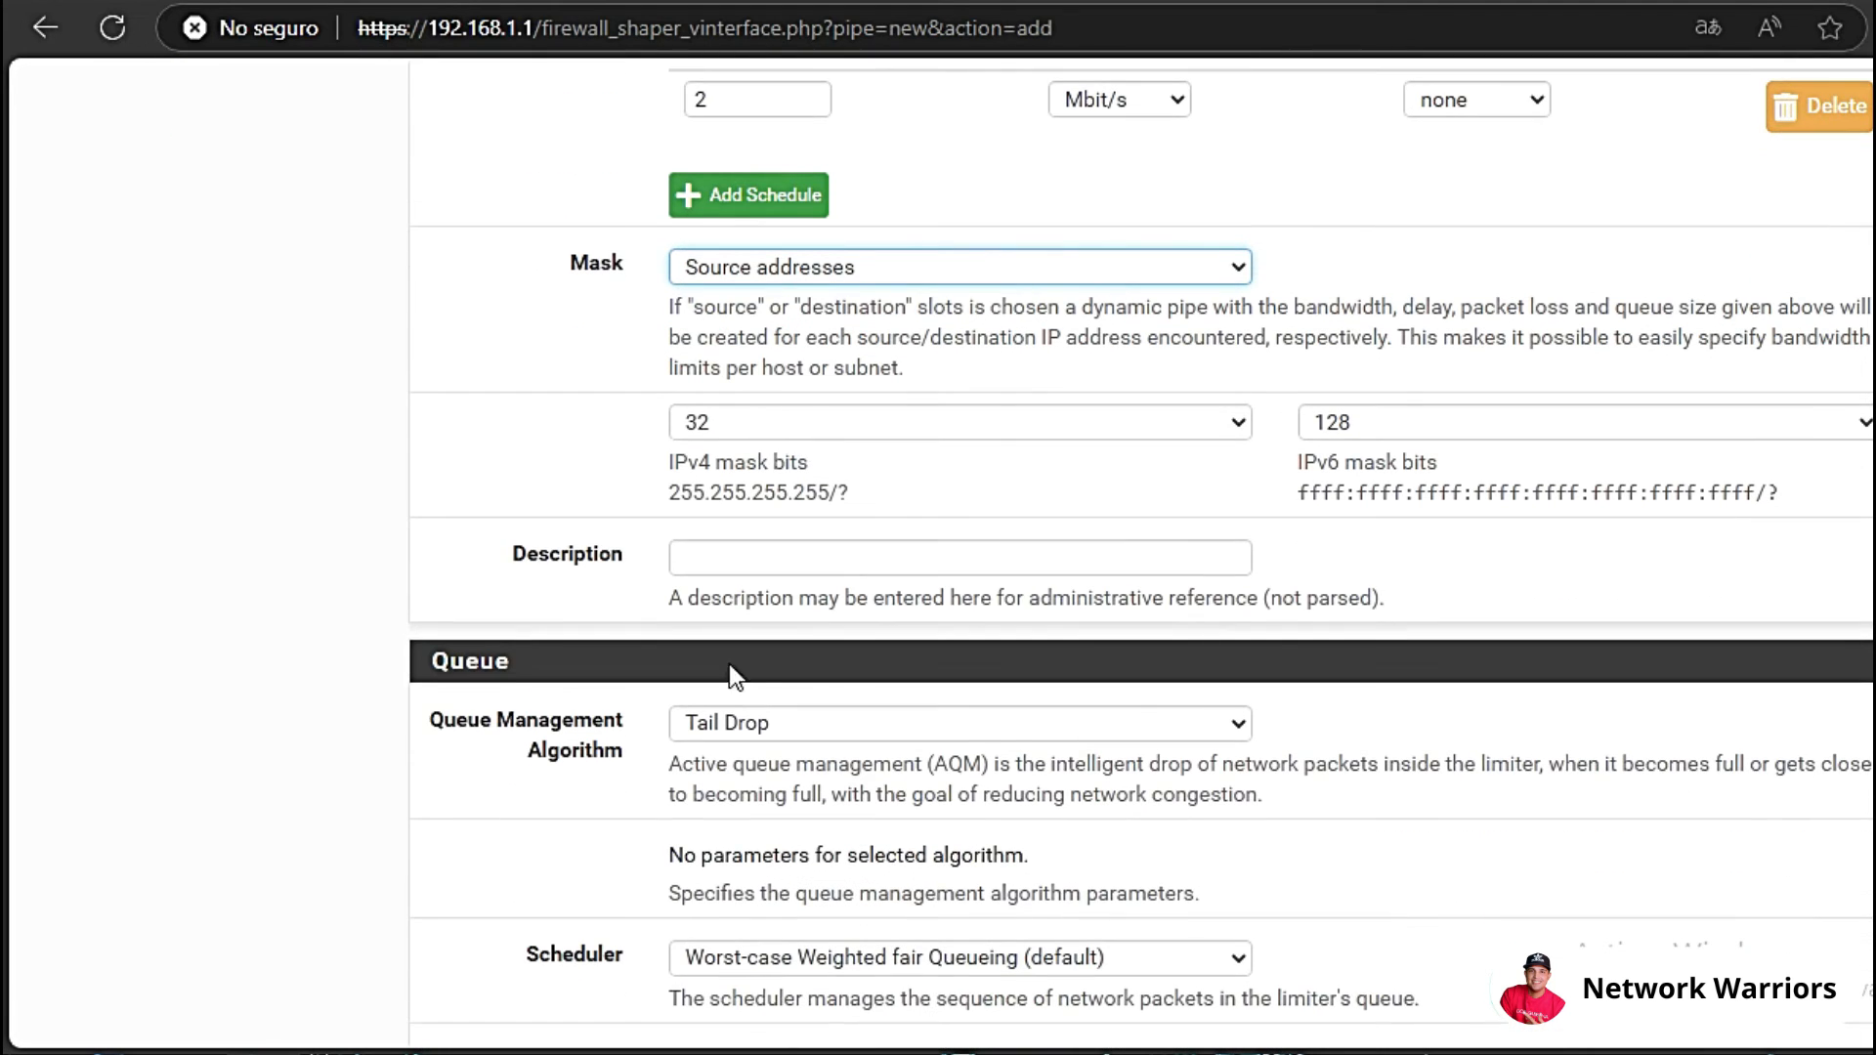
Save the control-carga limiter and apply the traffic shaper changes.
scroll(721, 701, "up", 6)
left_click_drag(821, 531, 436, 537)
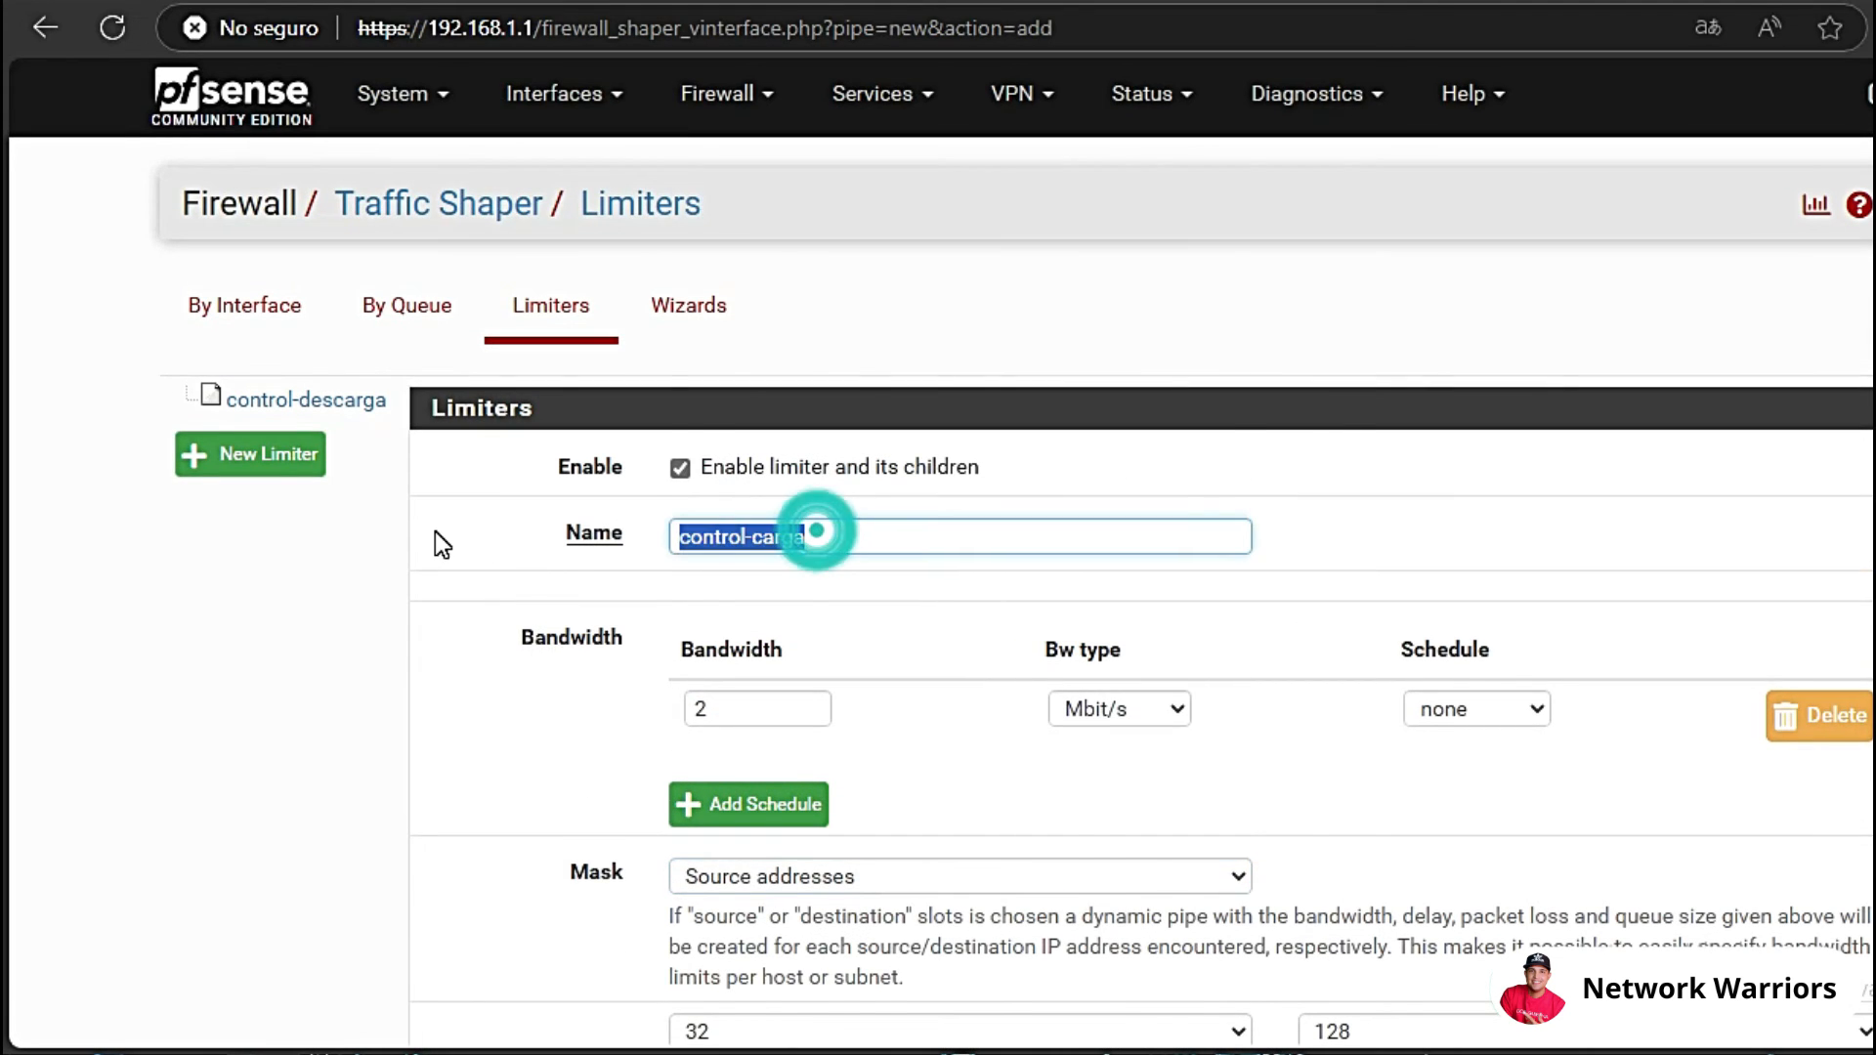
scroll(436, 536, "down", 6)
scroll(779, 660, "down", 7)
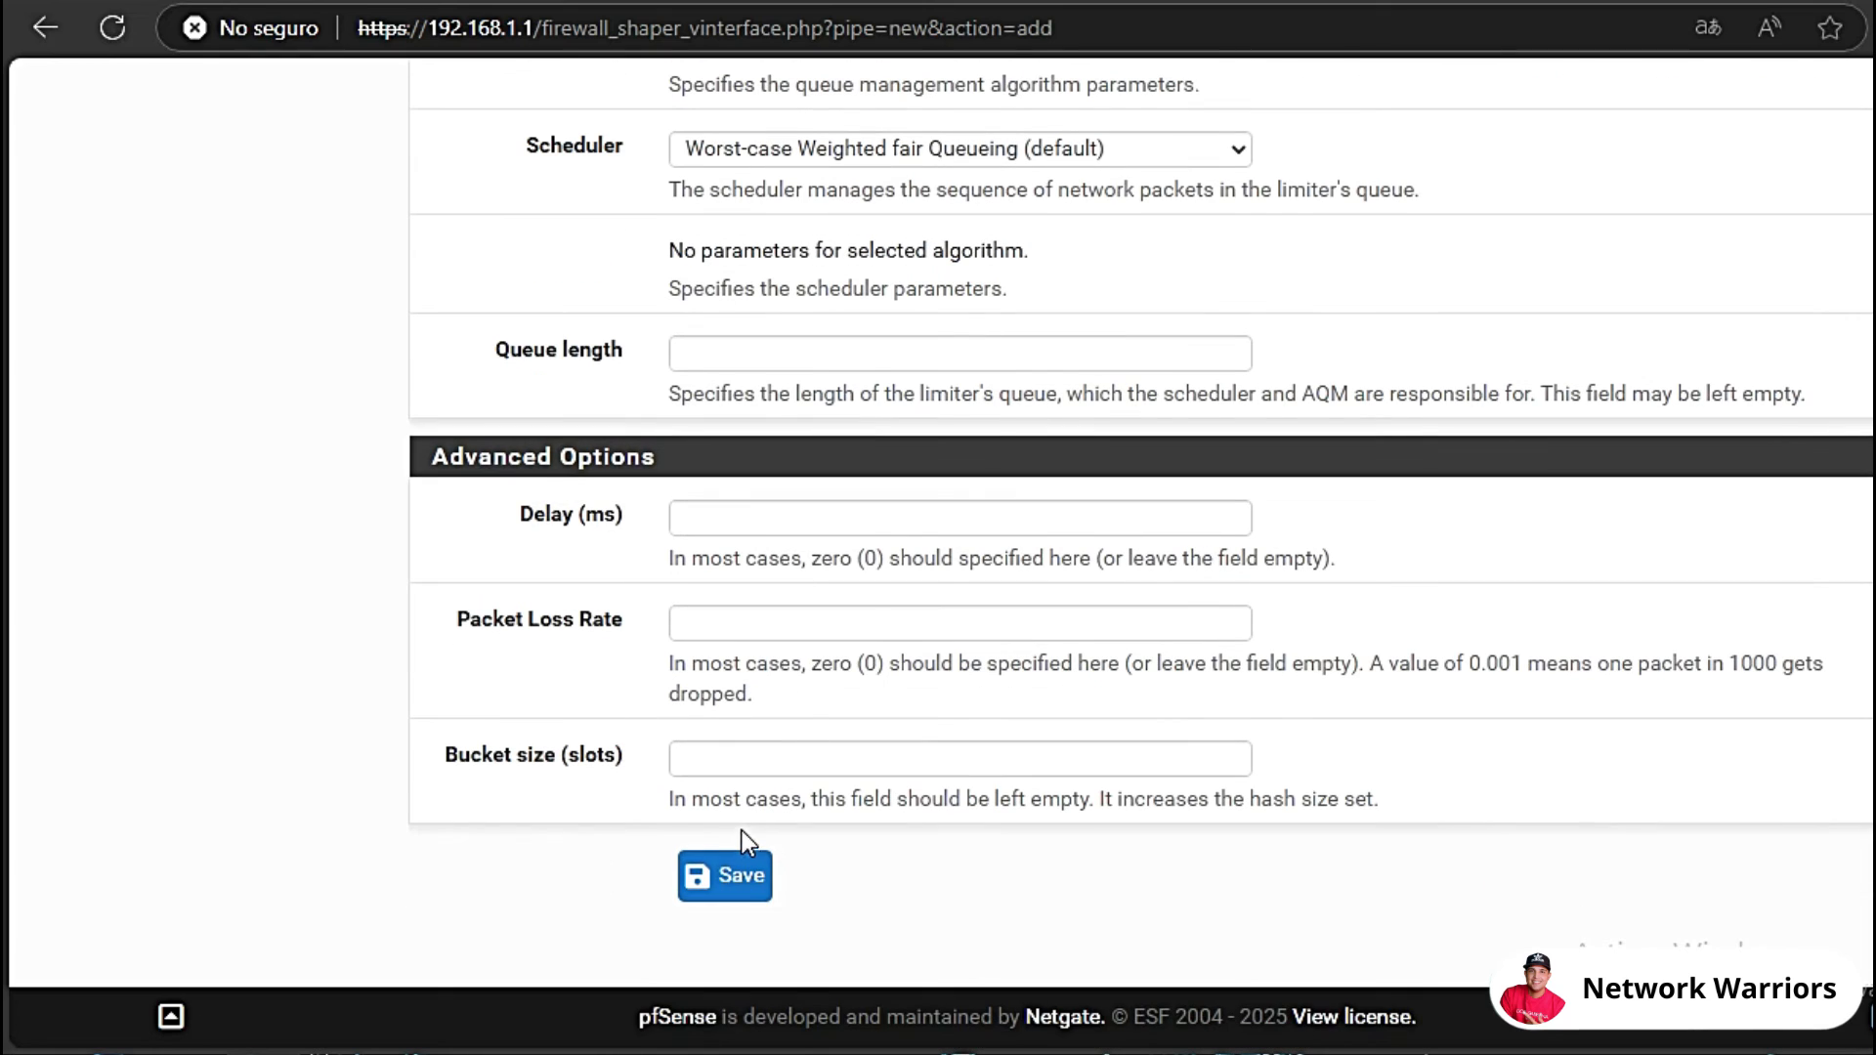
left_click(736, 860)
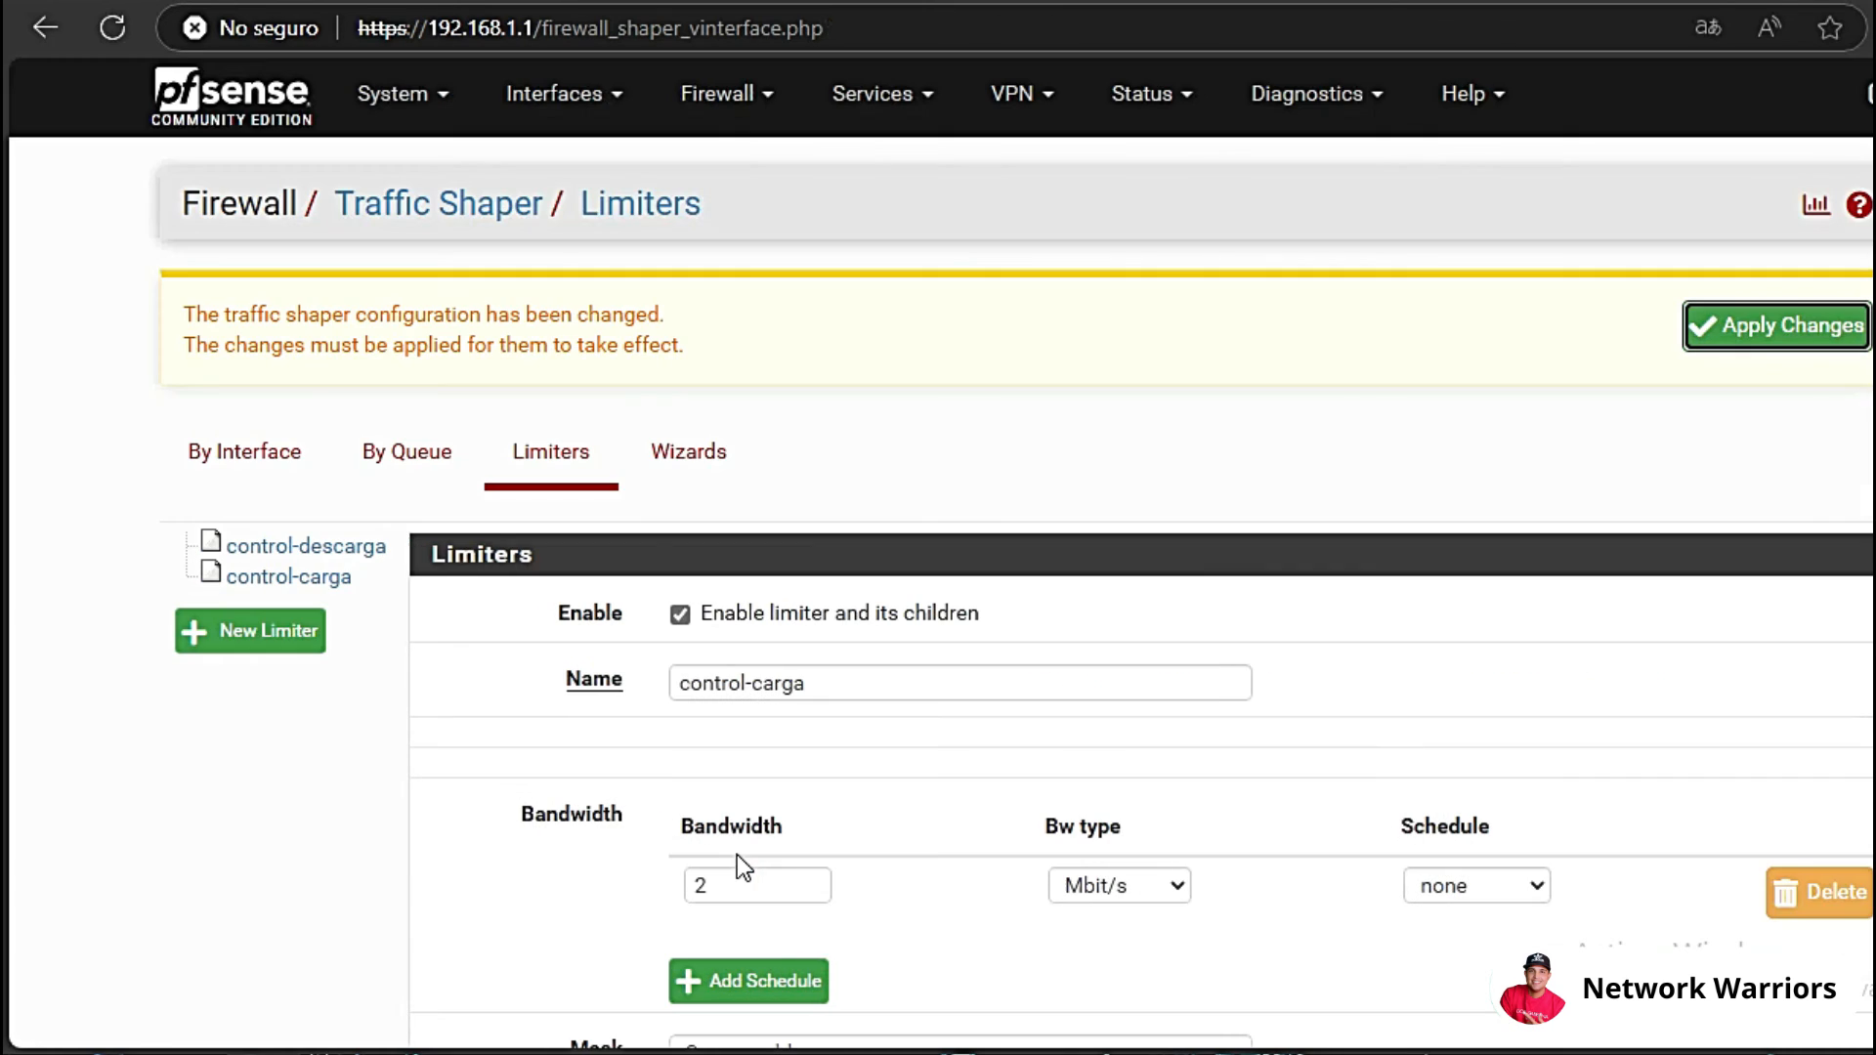
left_click(1717, 350)
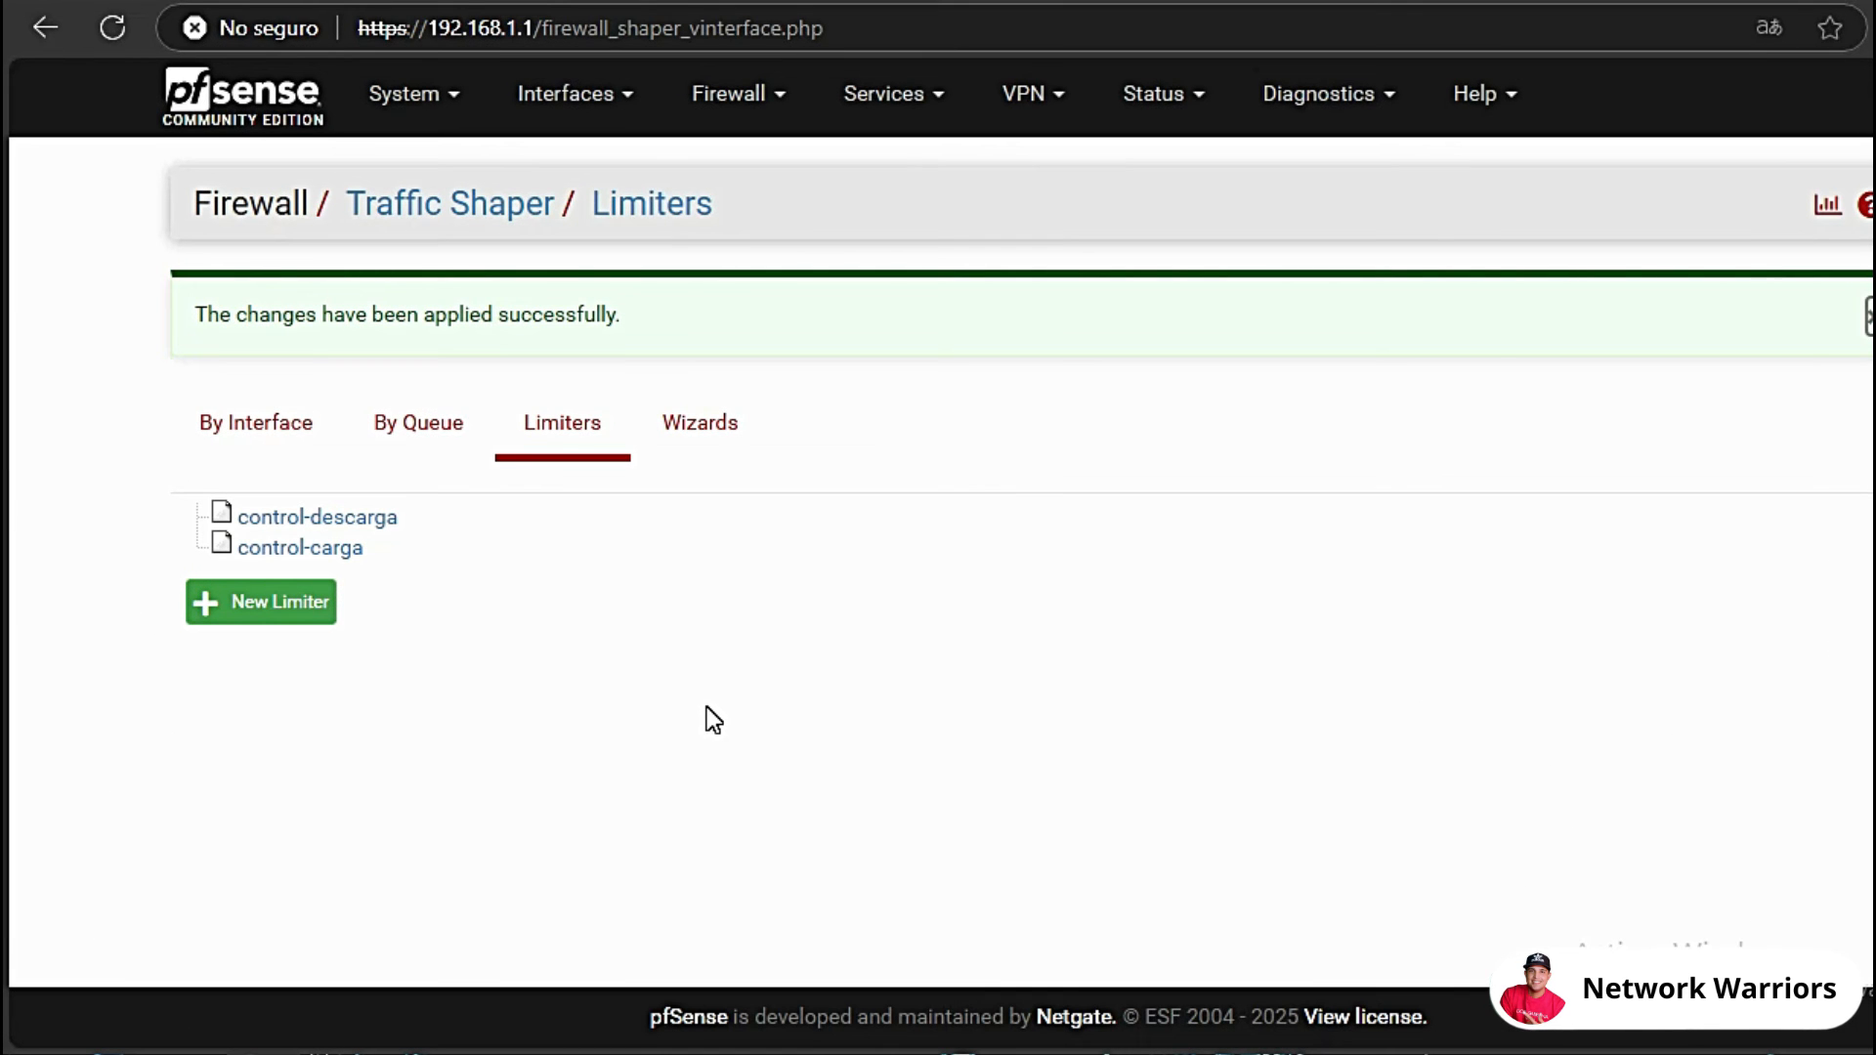
Go to the LAN firewall rules and start a new rule at the top of the list.
left_click(780, 92)
left_click(715, 262)
left_click(449, 309)
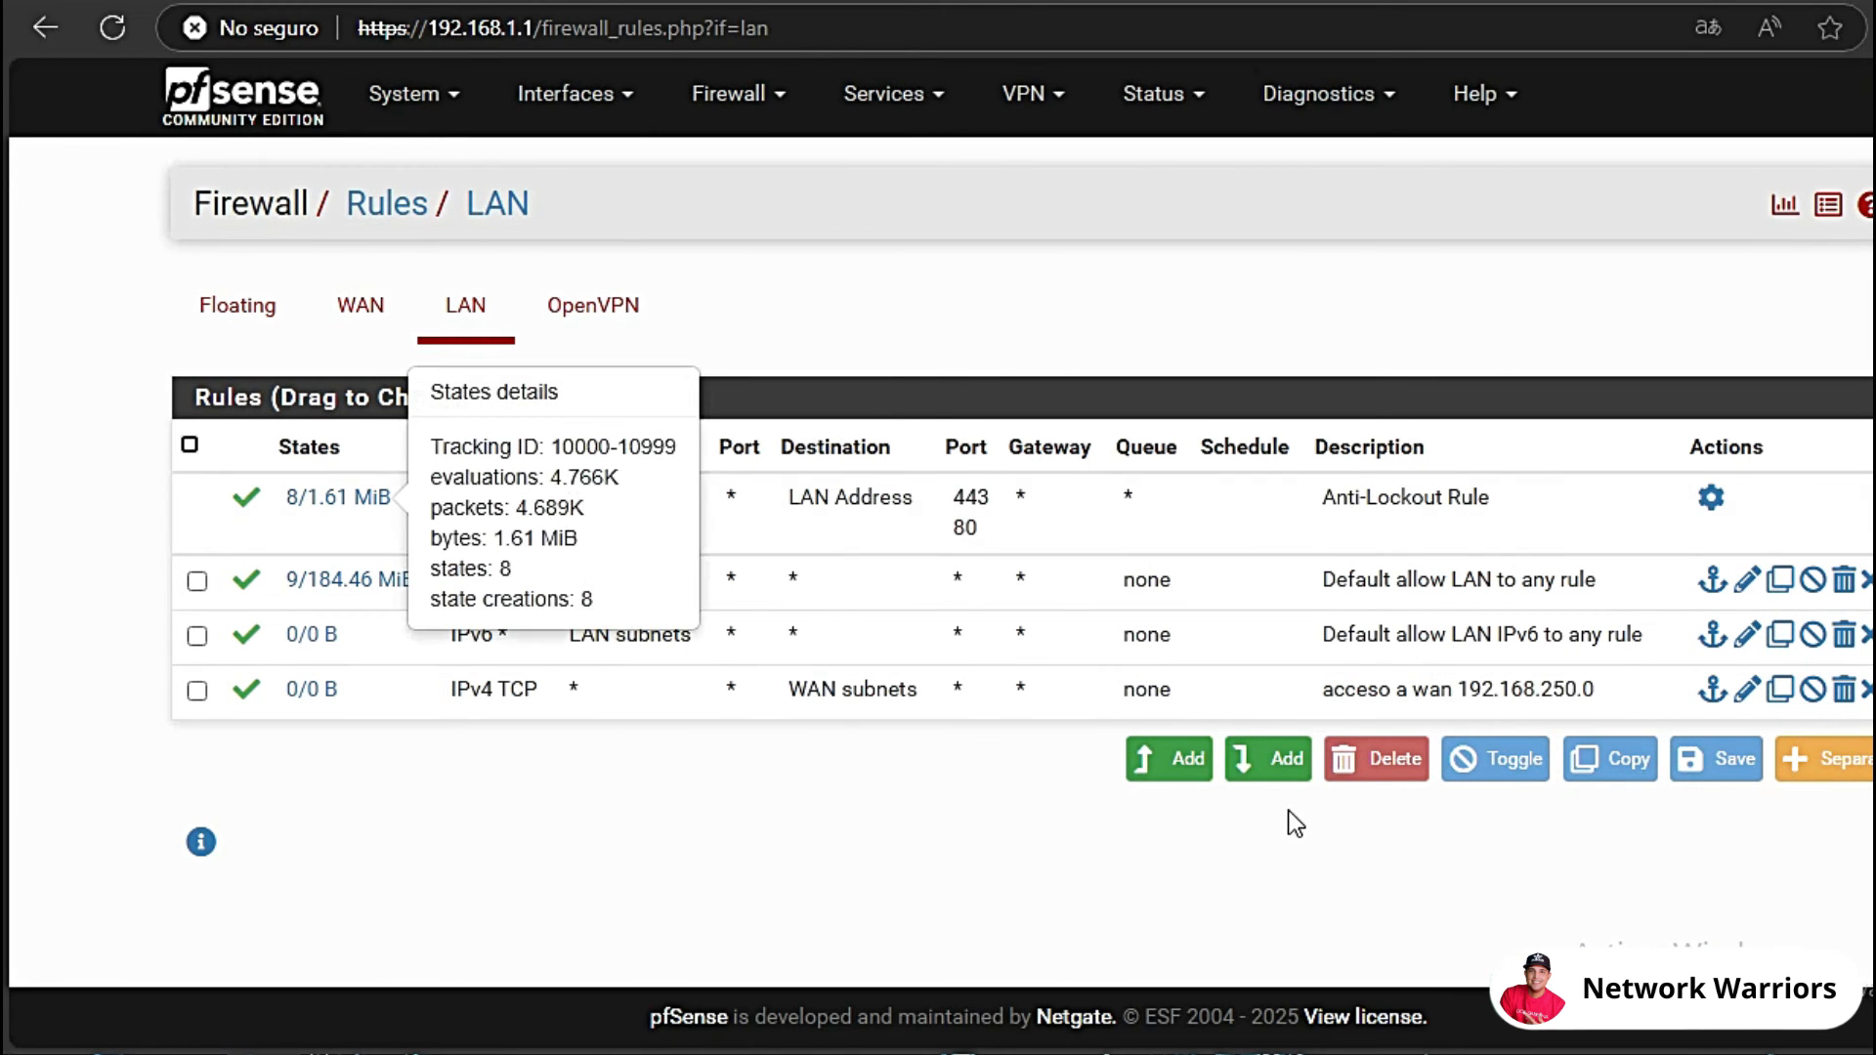
left_click(1185, 772)
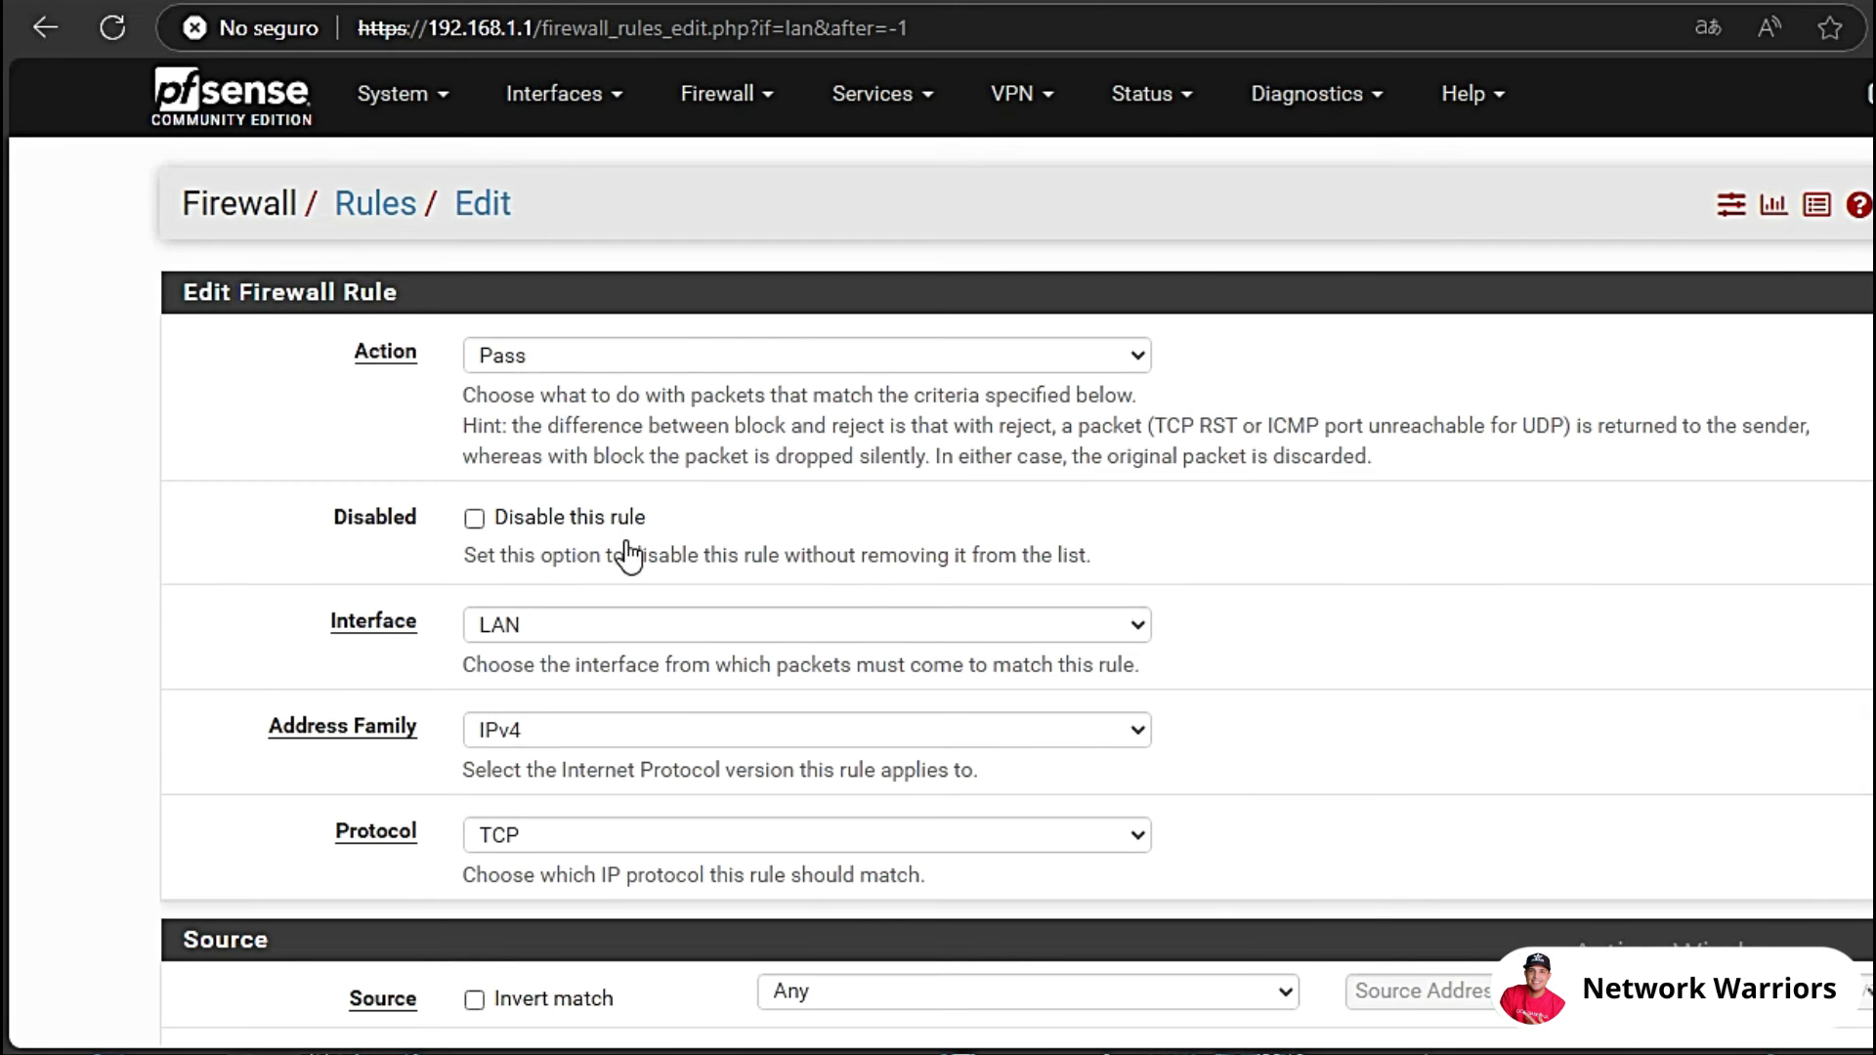
Set the new LAN rule's protocol to Any.
scroll(645, 523, "down", 1)
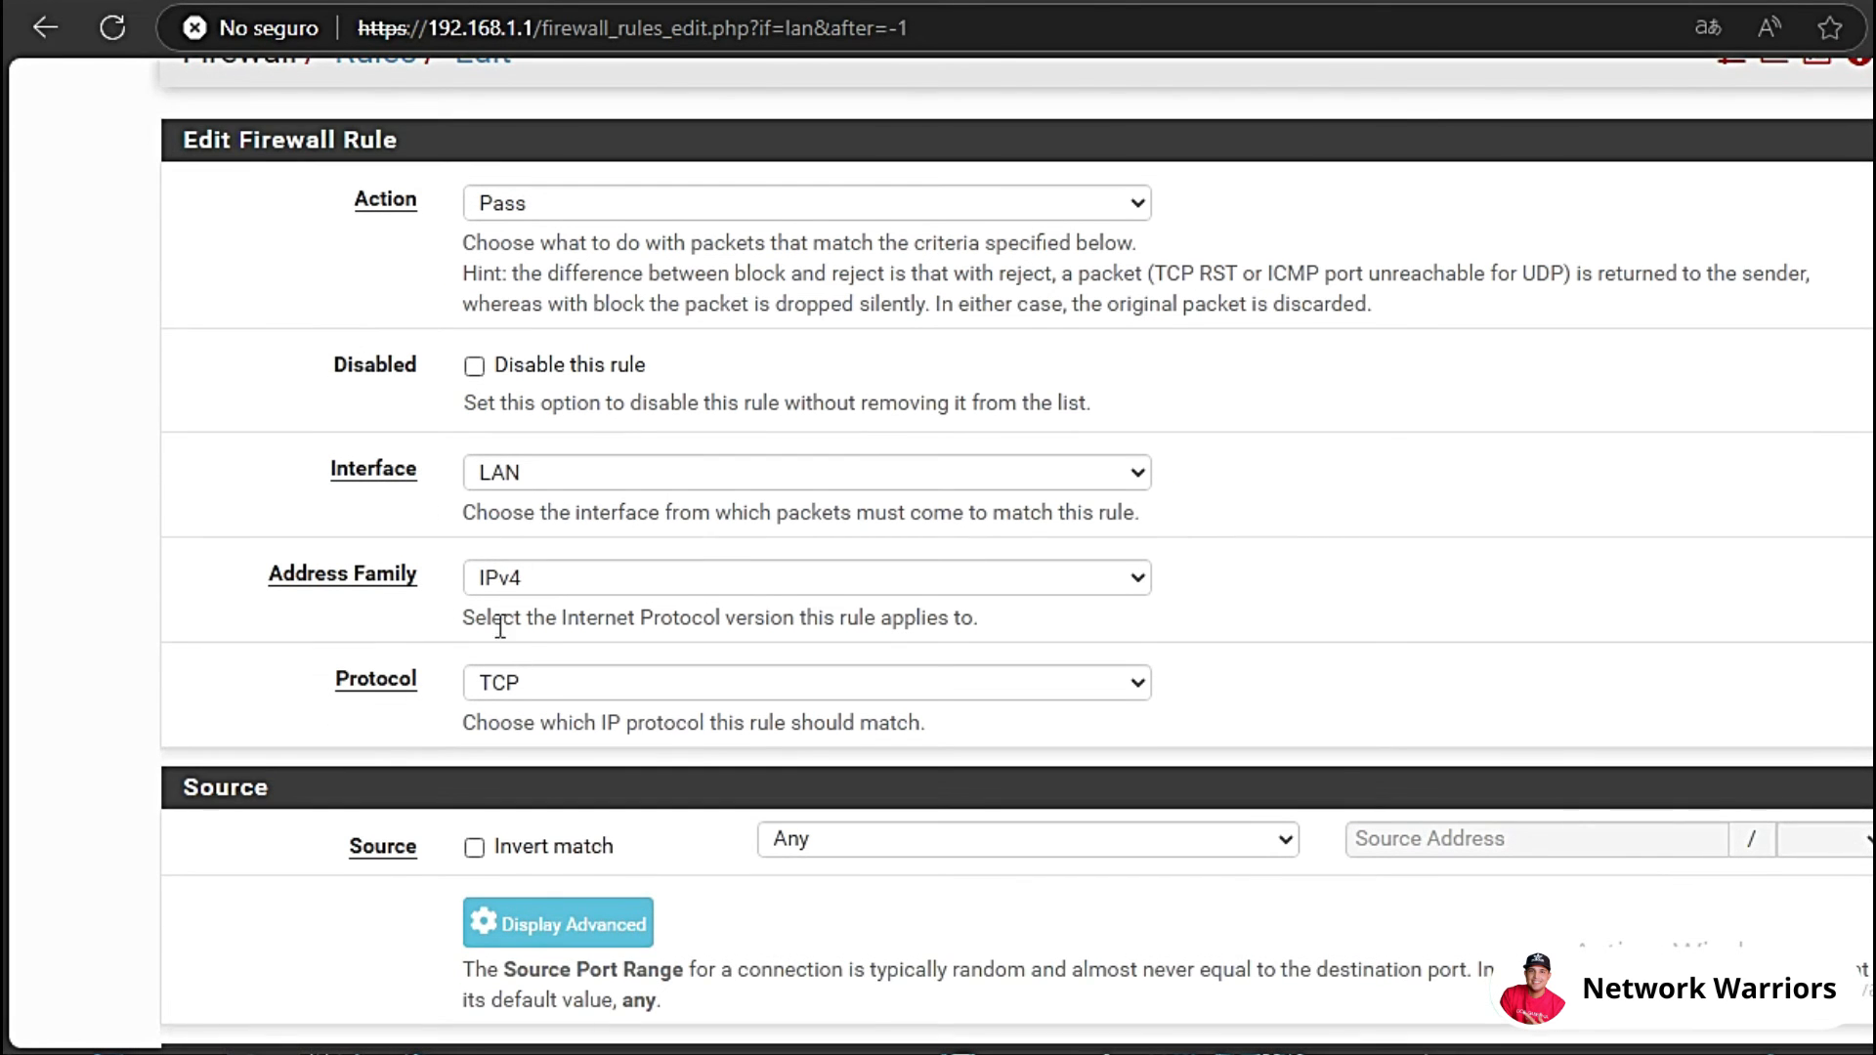
scroll(459, 615, "down", 1)
left_click(554, 538)
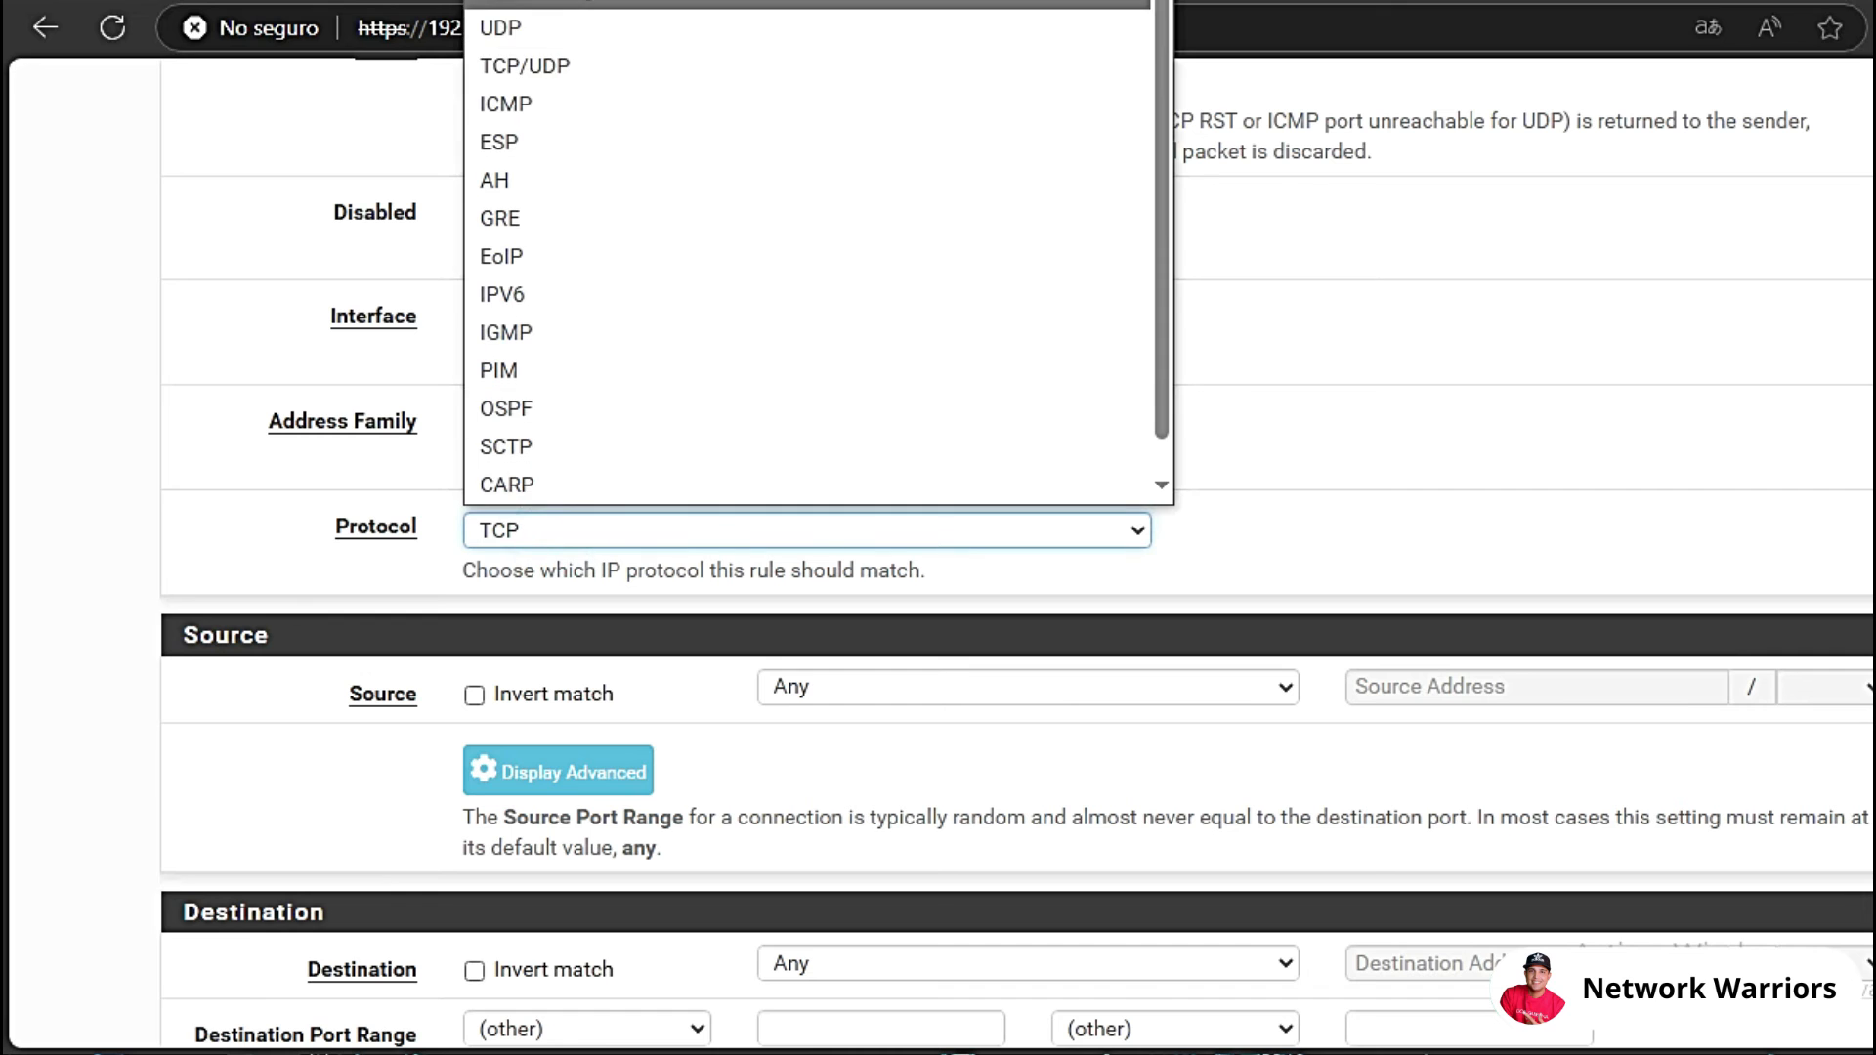
left_click(575, 1)
scroll(684, 619, "down", 2)
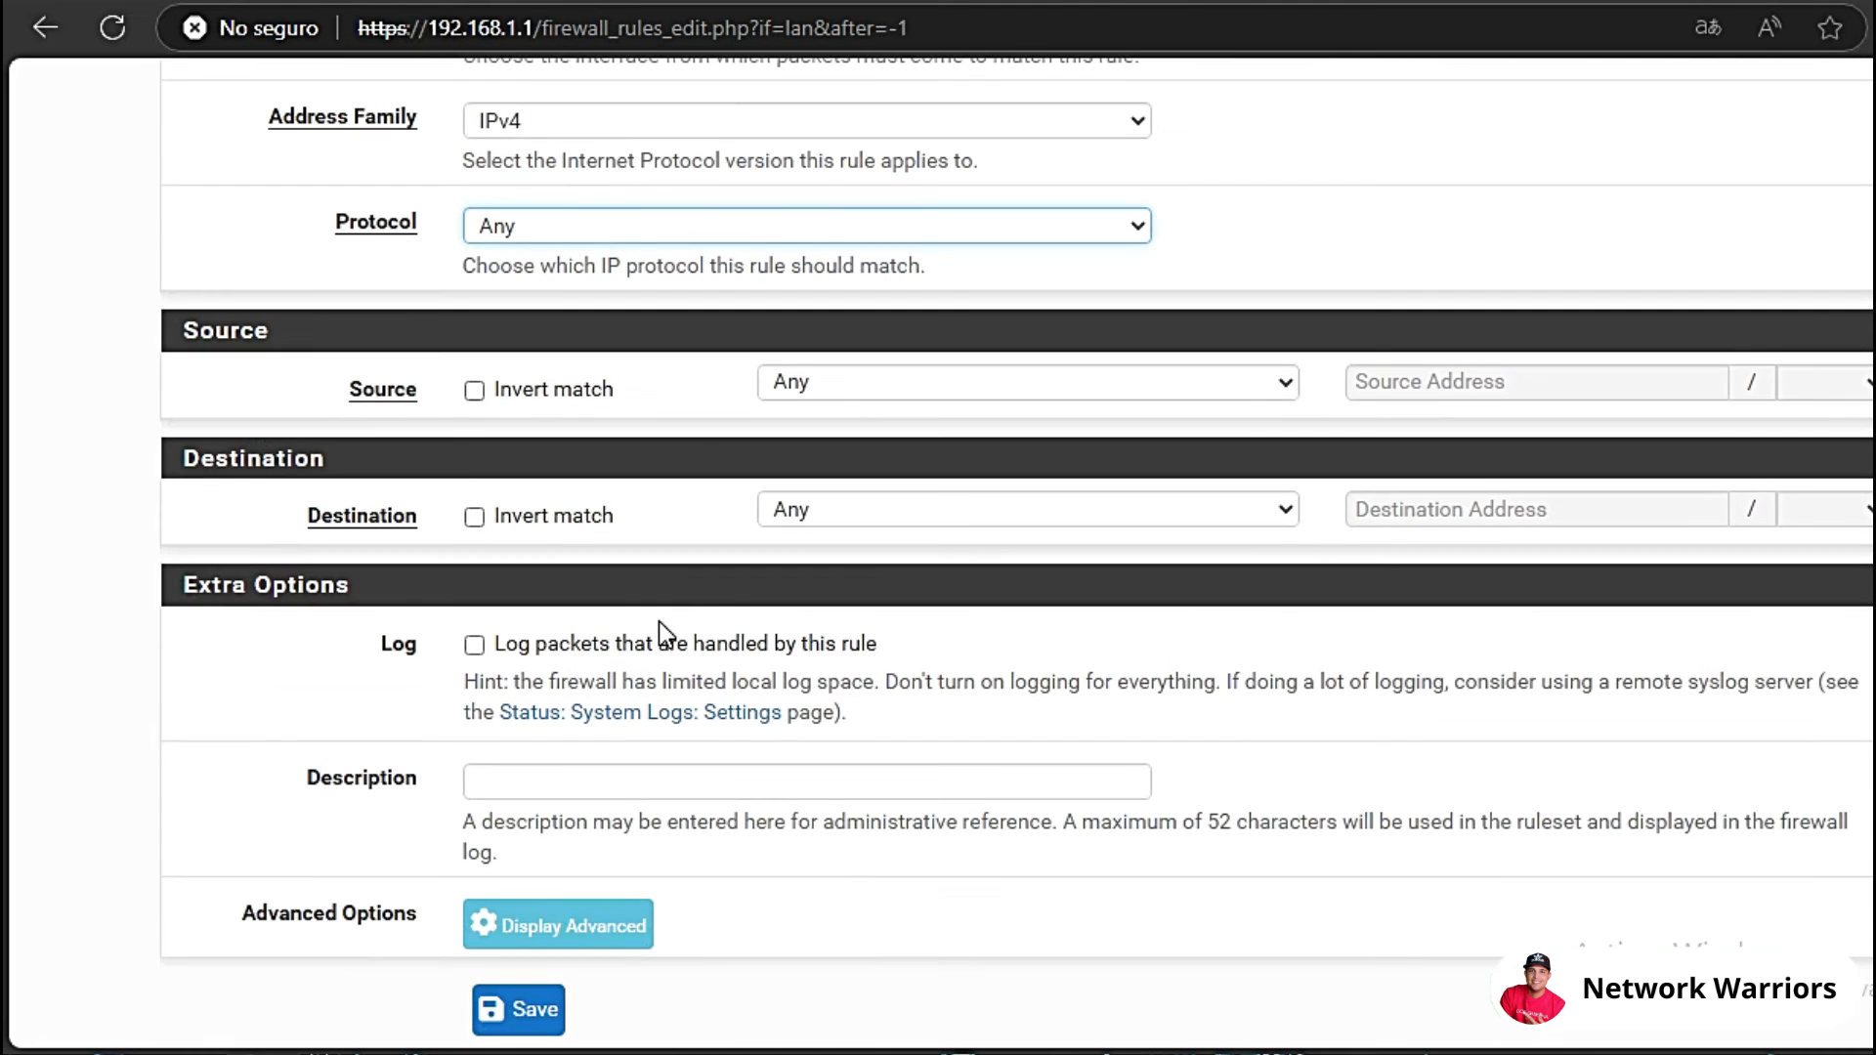
Set the rule's source type to Address or Alias.
left_click(935, 388)
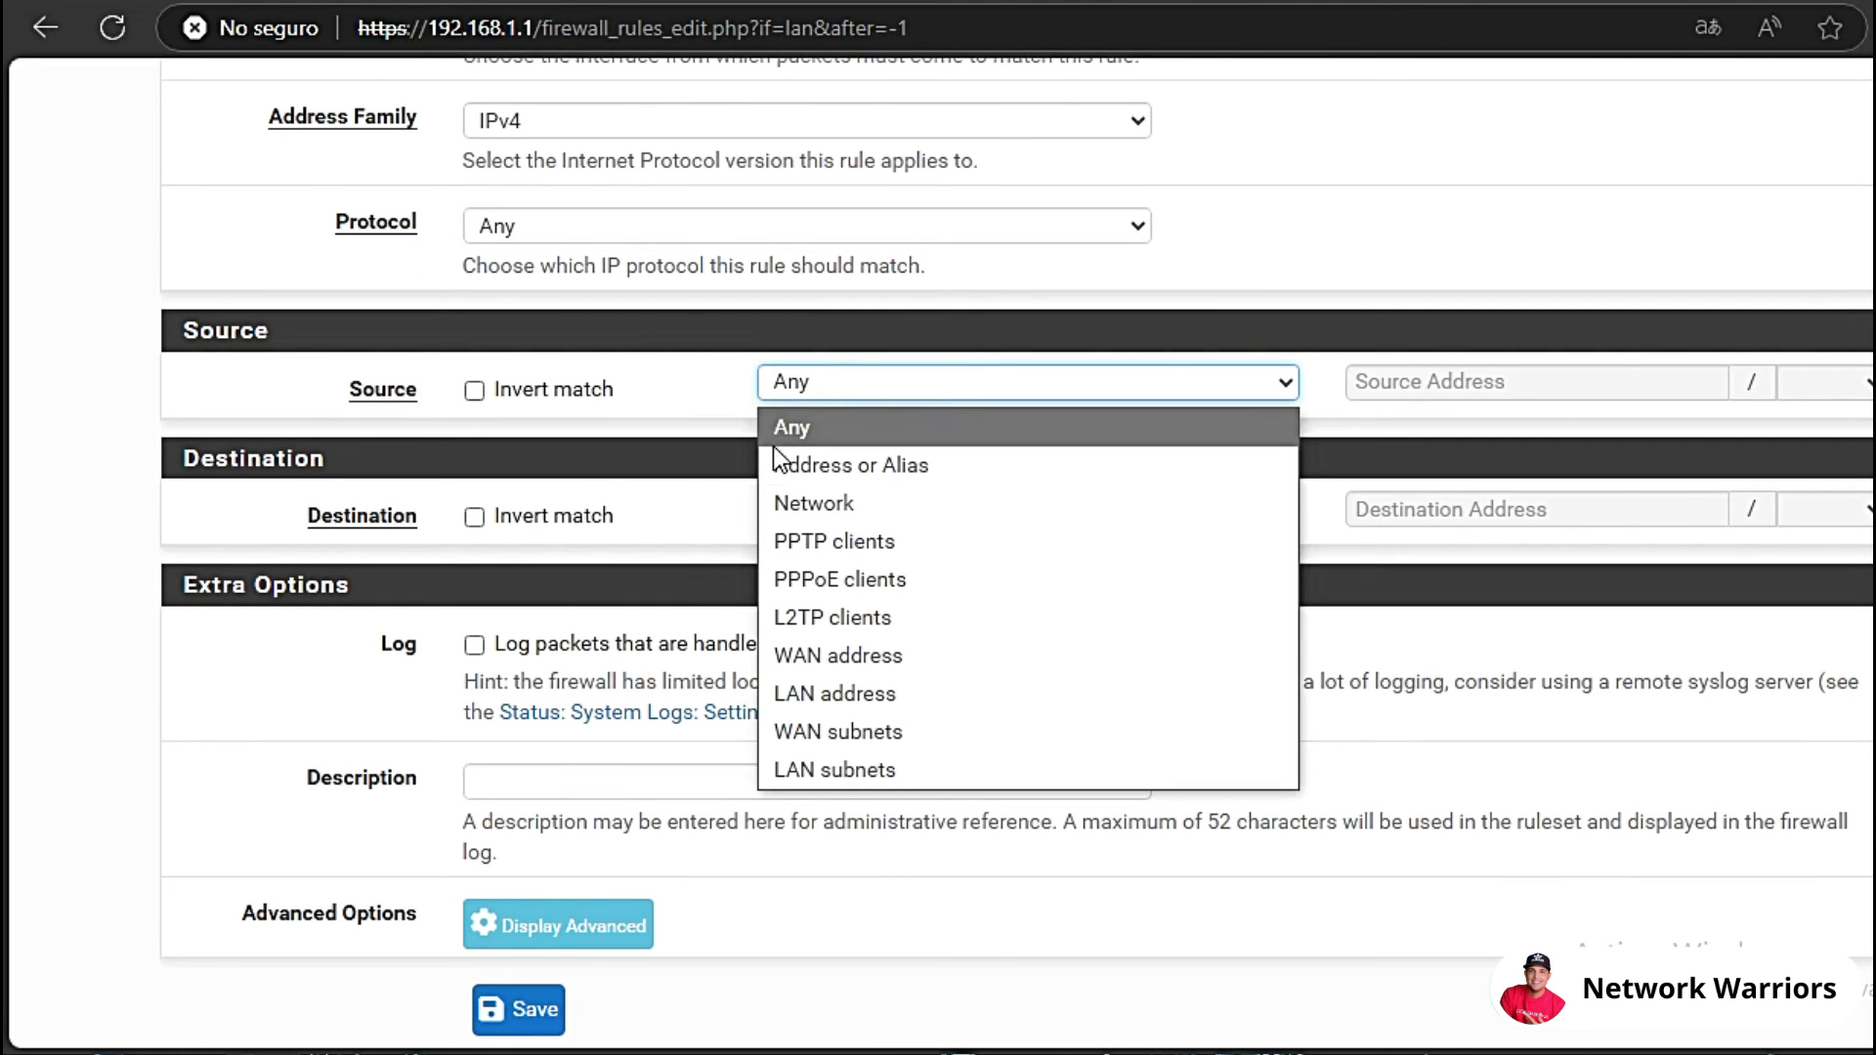
left_click(873, 470)
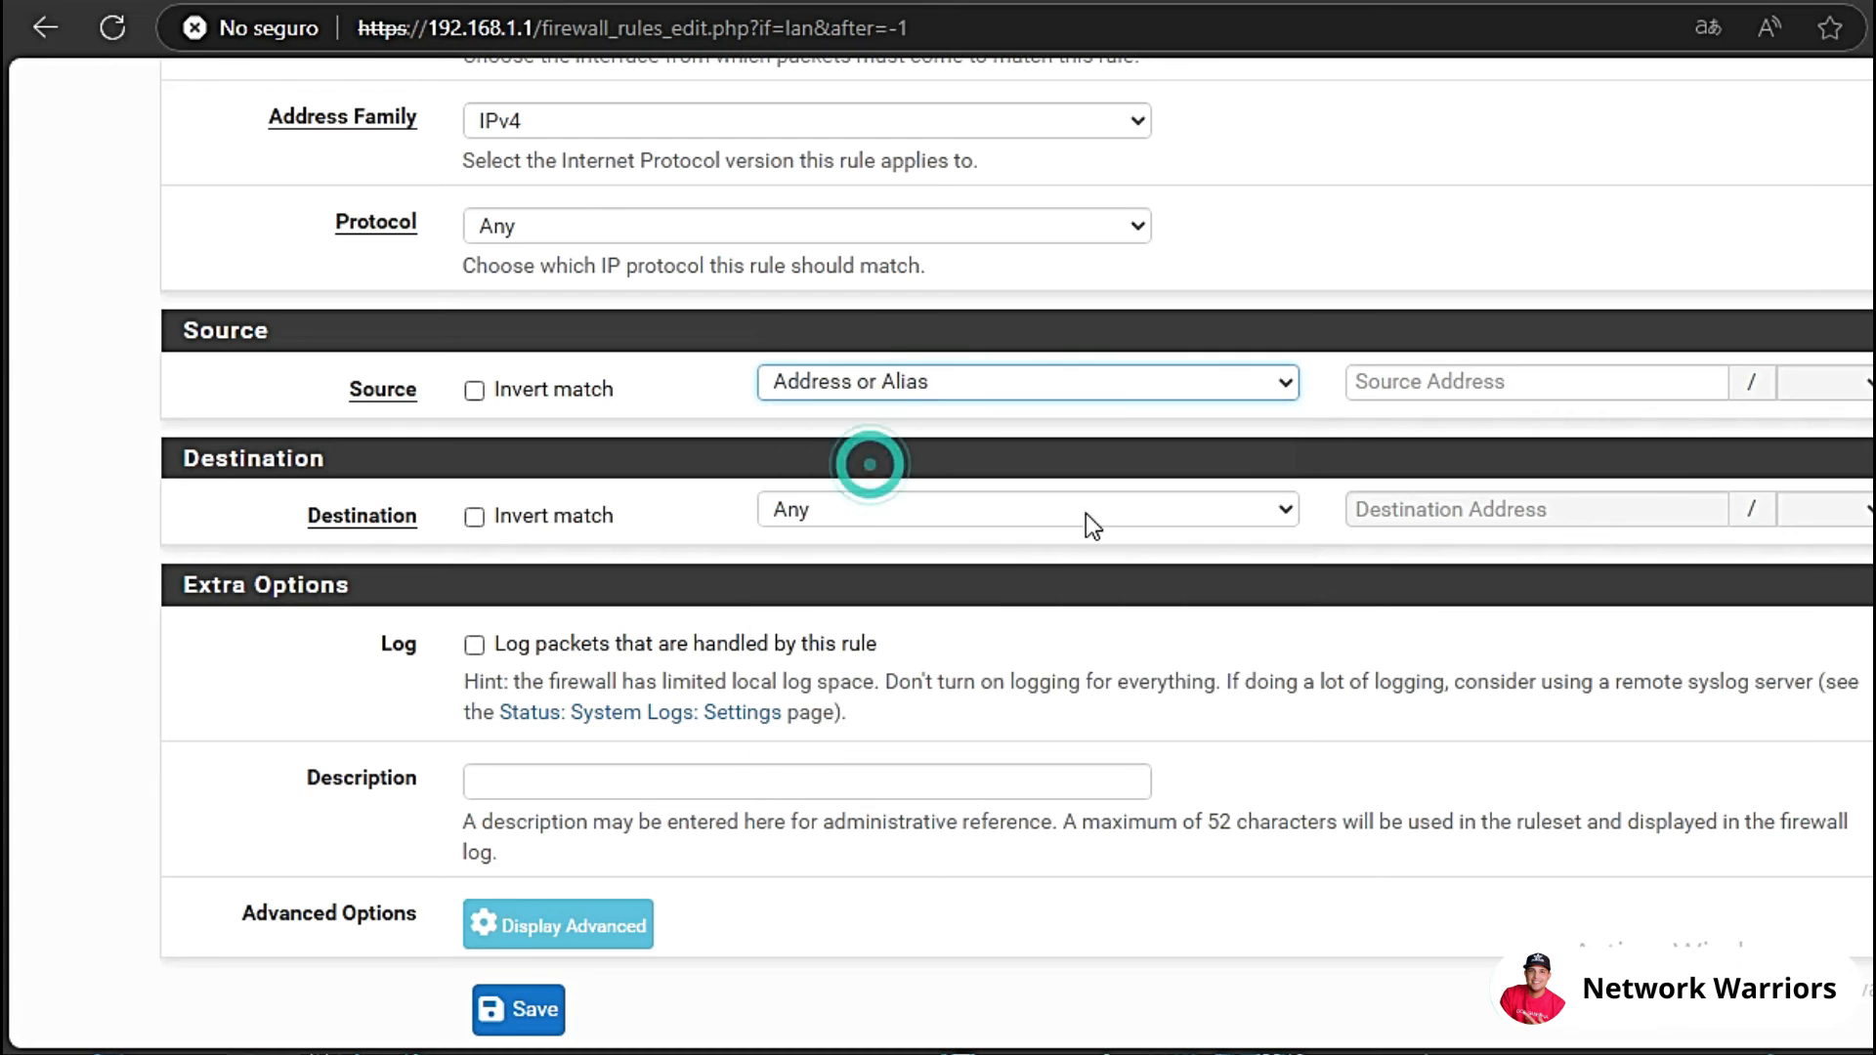
left_click(1417, 389)
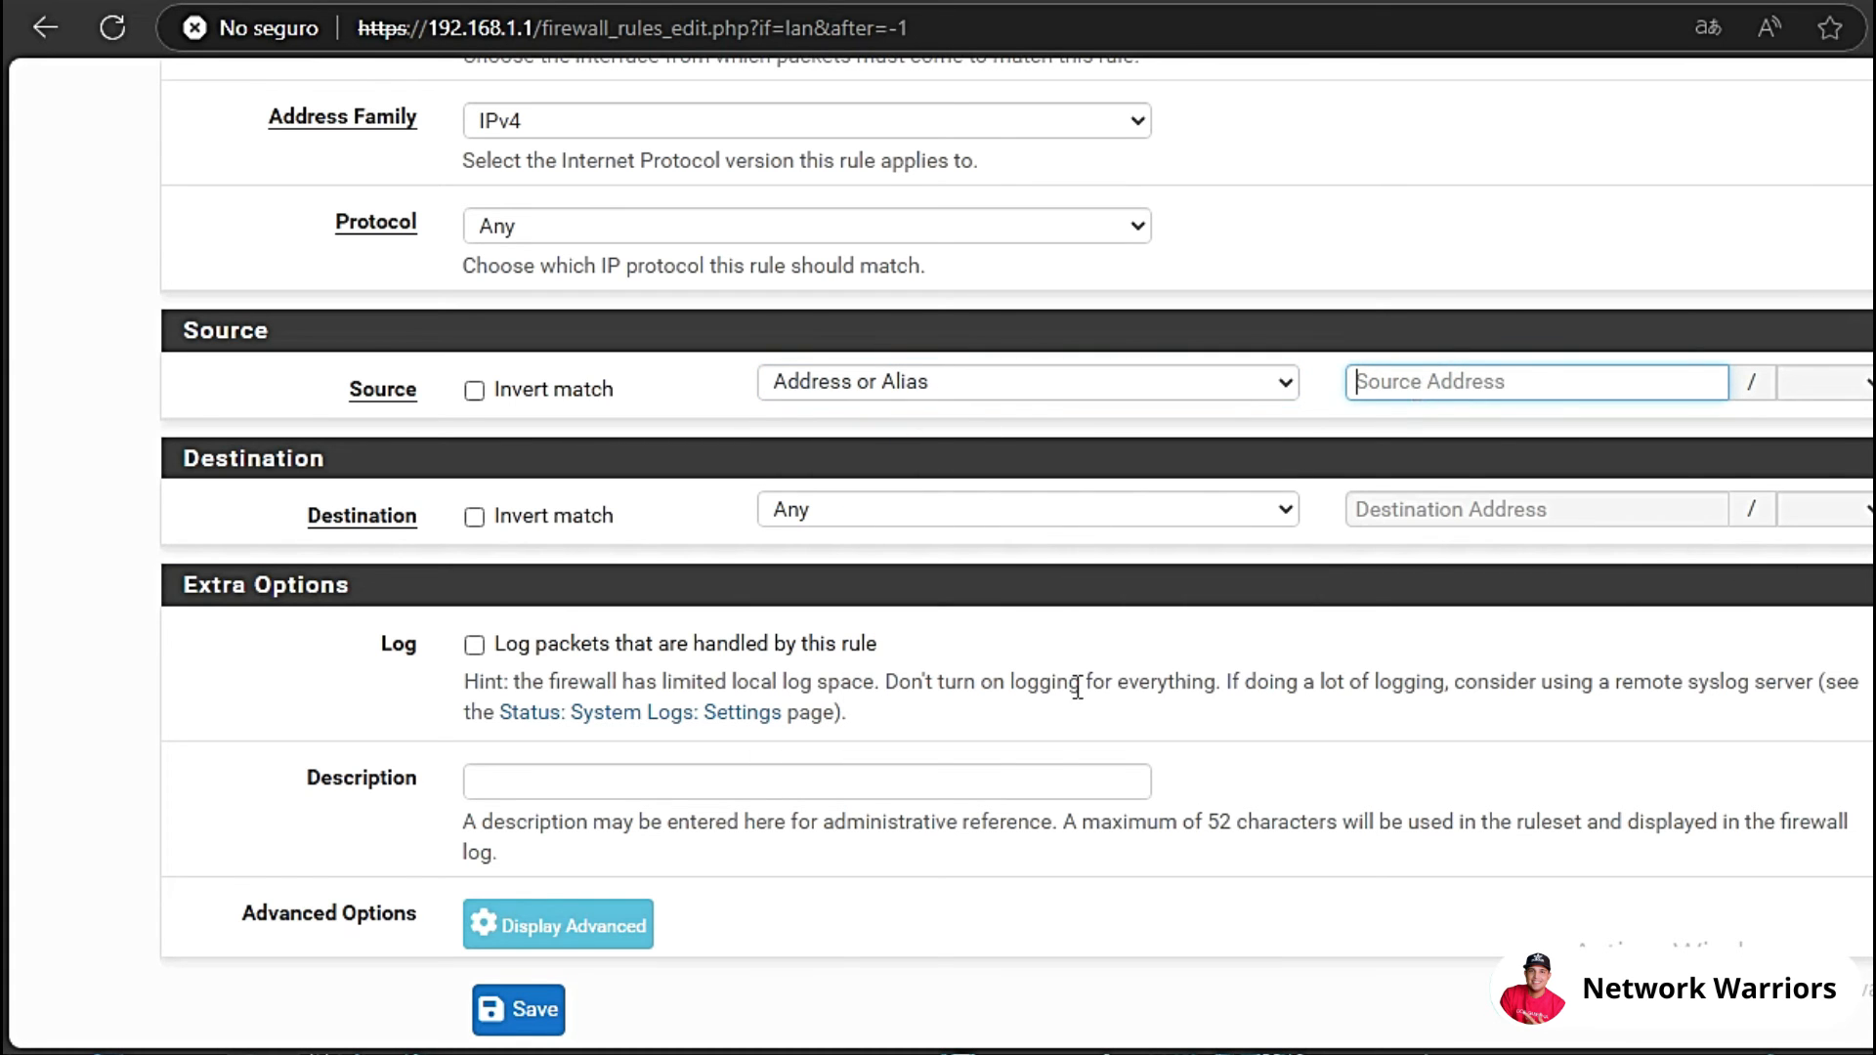
Switch to the Windows 7 virtual machine and run ipconfig in a command prompt to look up its IPv4 address.
left_click(865, 1054)
left_click(942, 955)
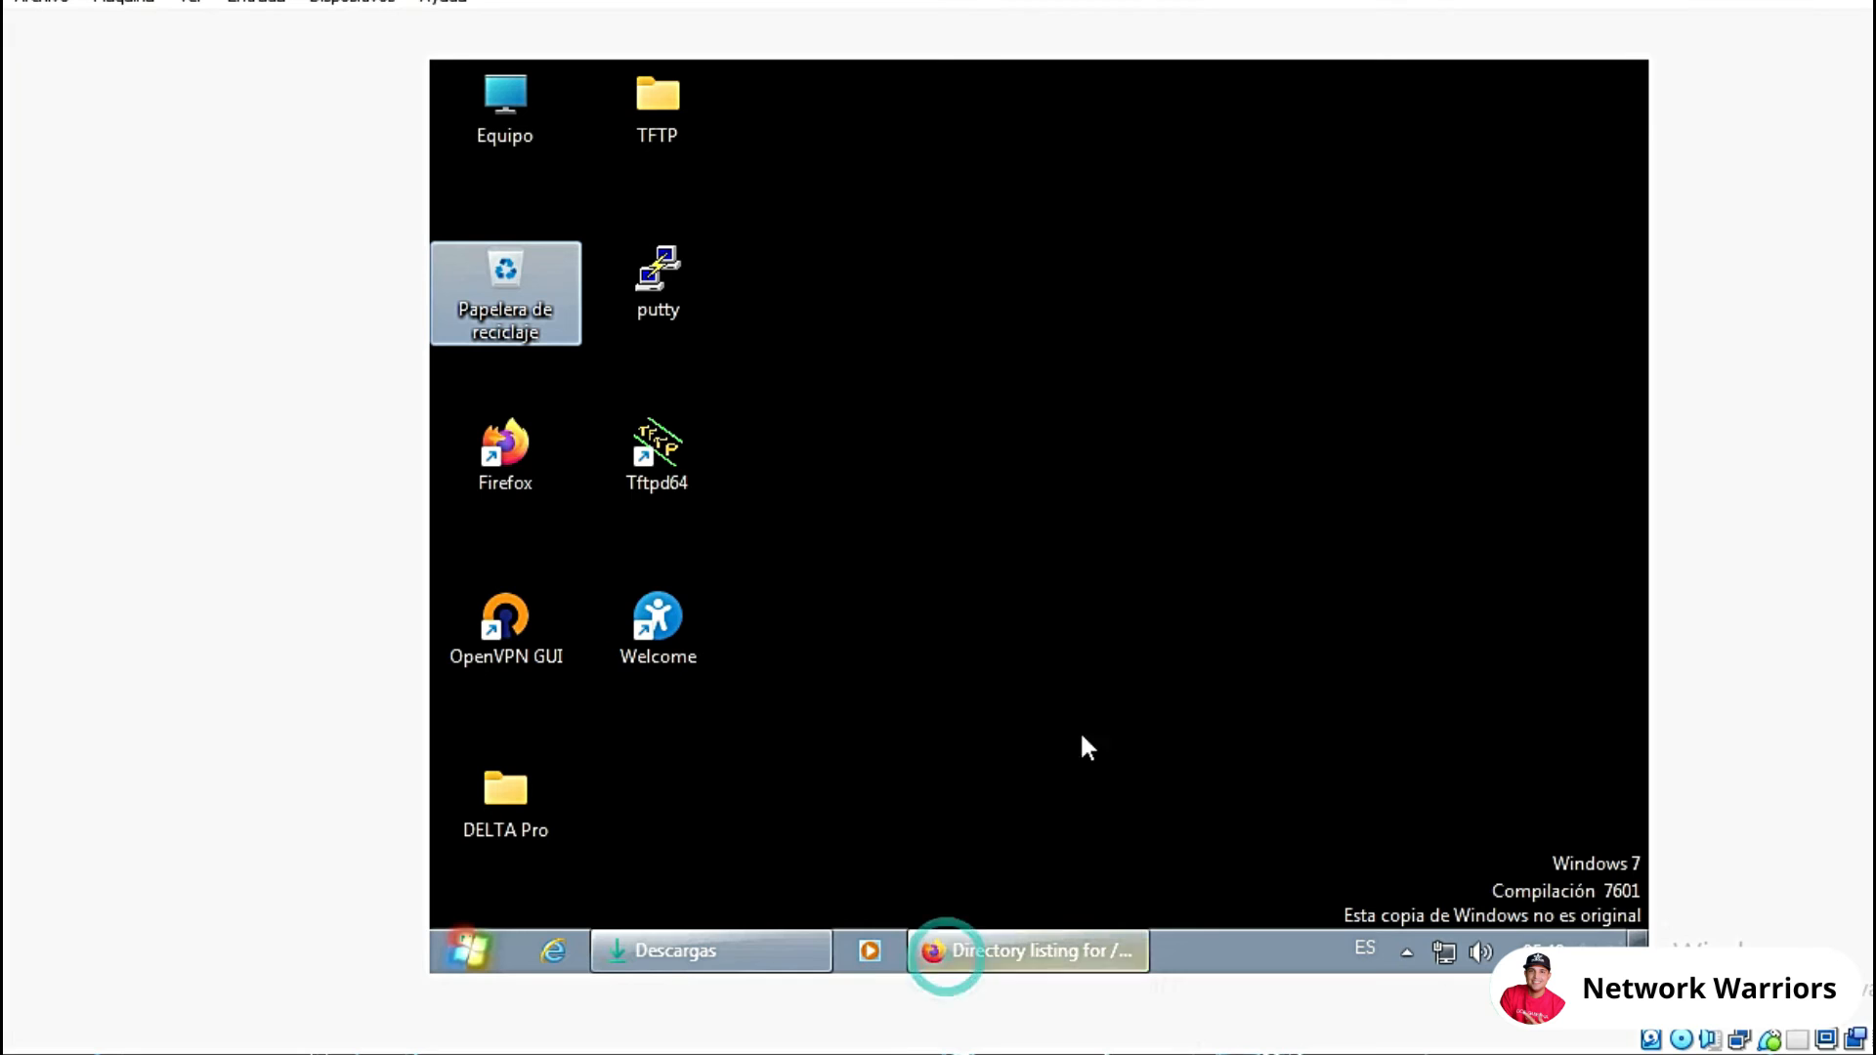
left_click(479, 948)
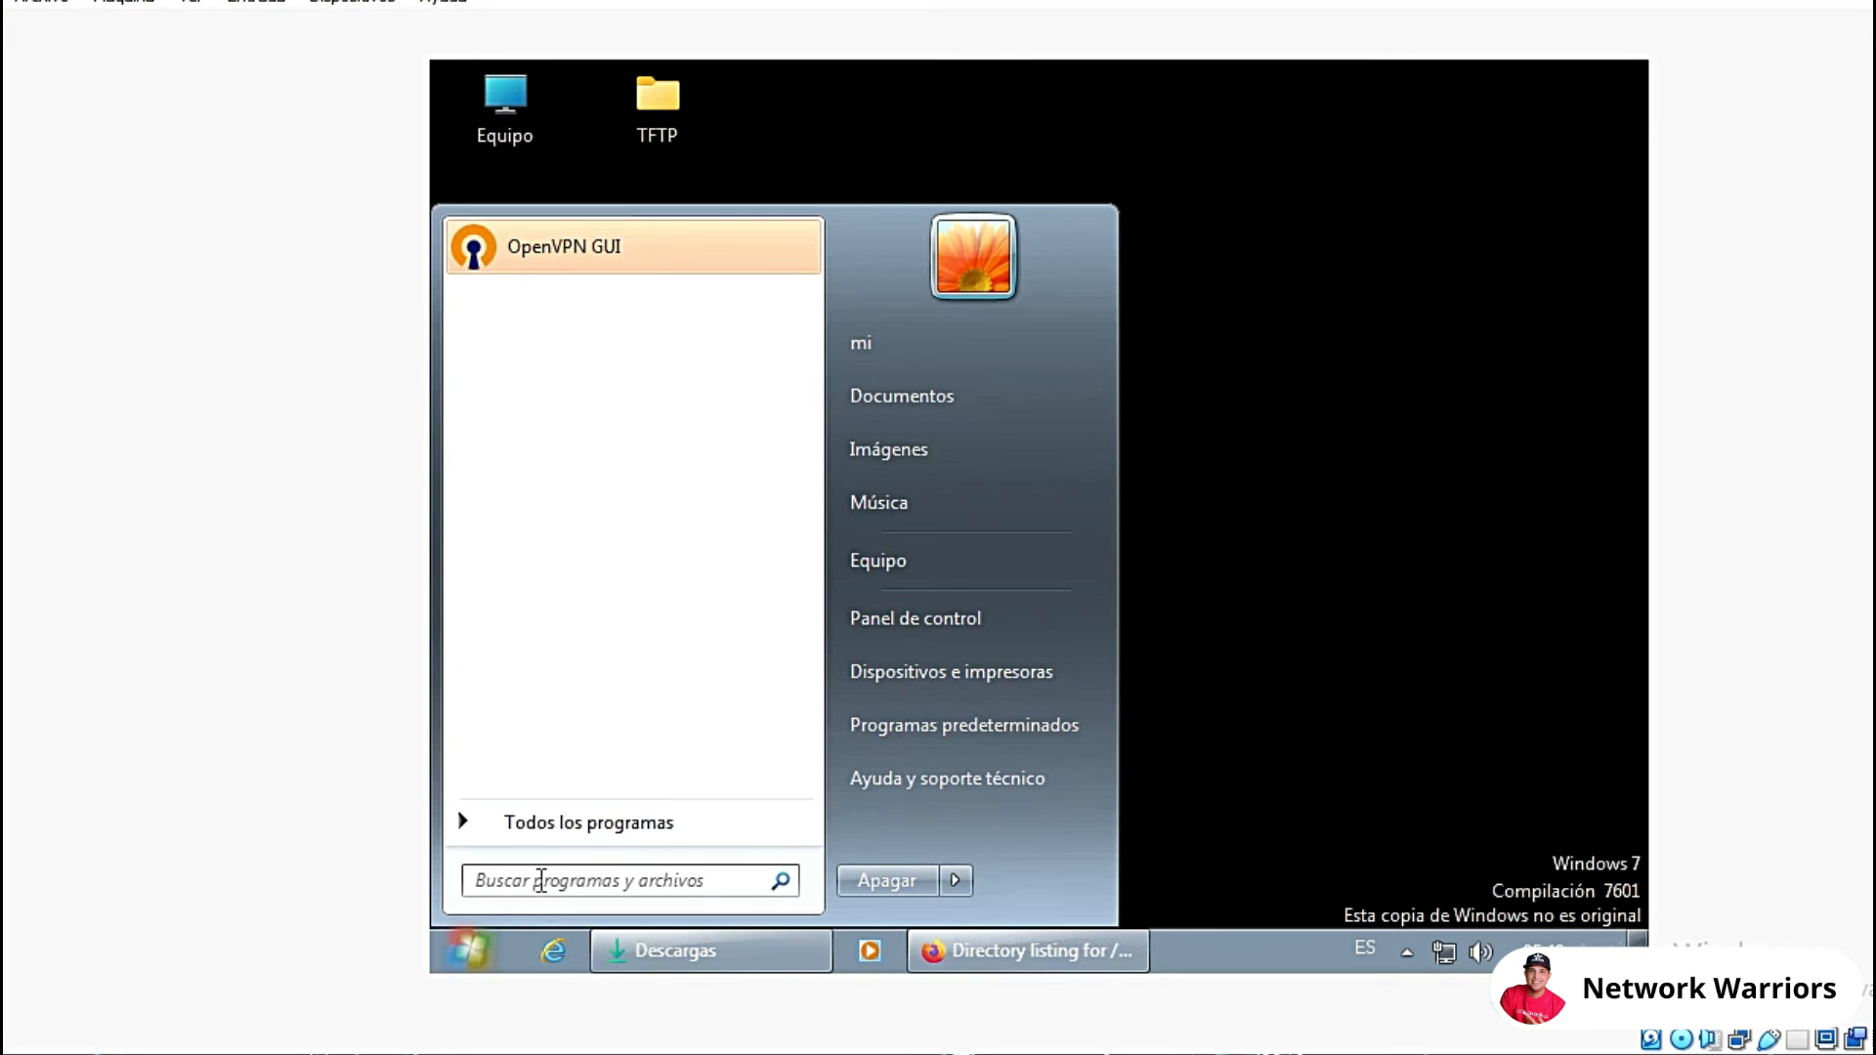
type("cmd")
key("Return")
type("ipconfig")
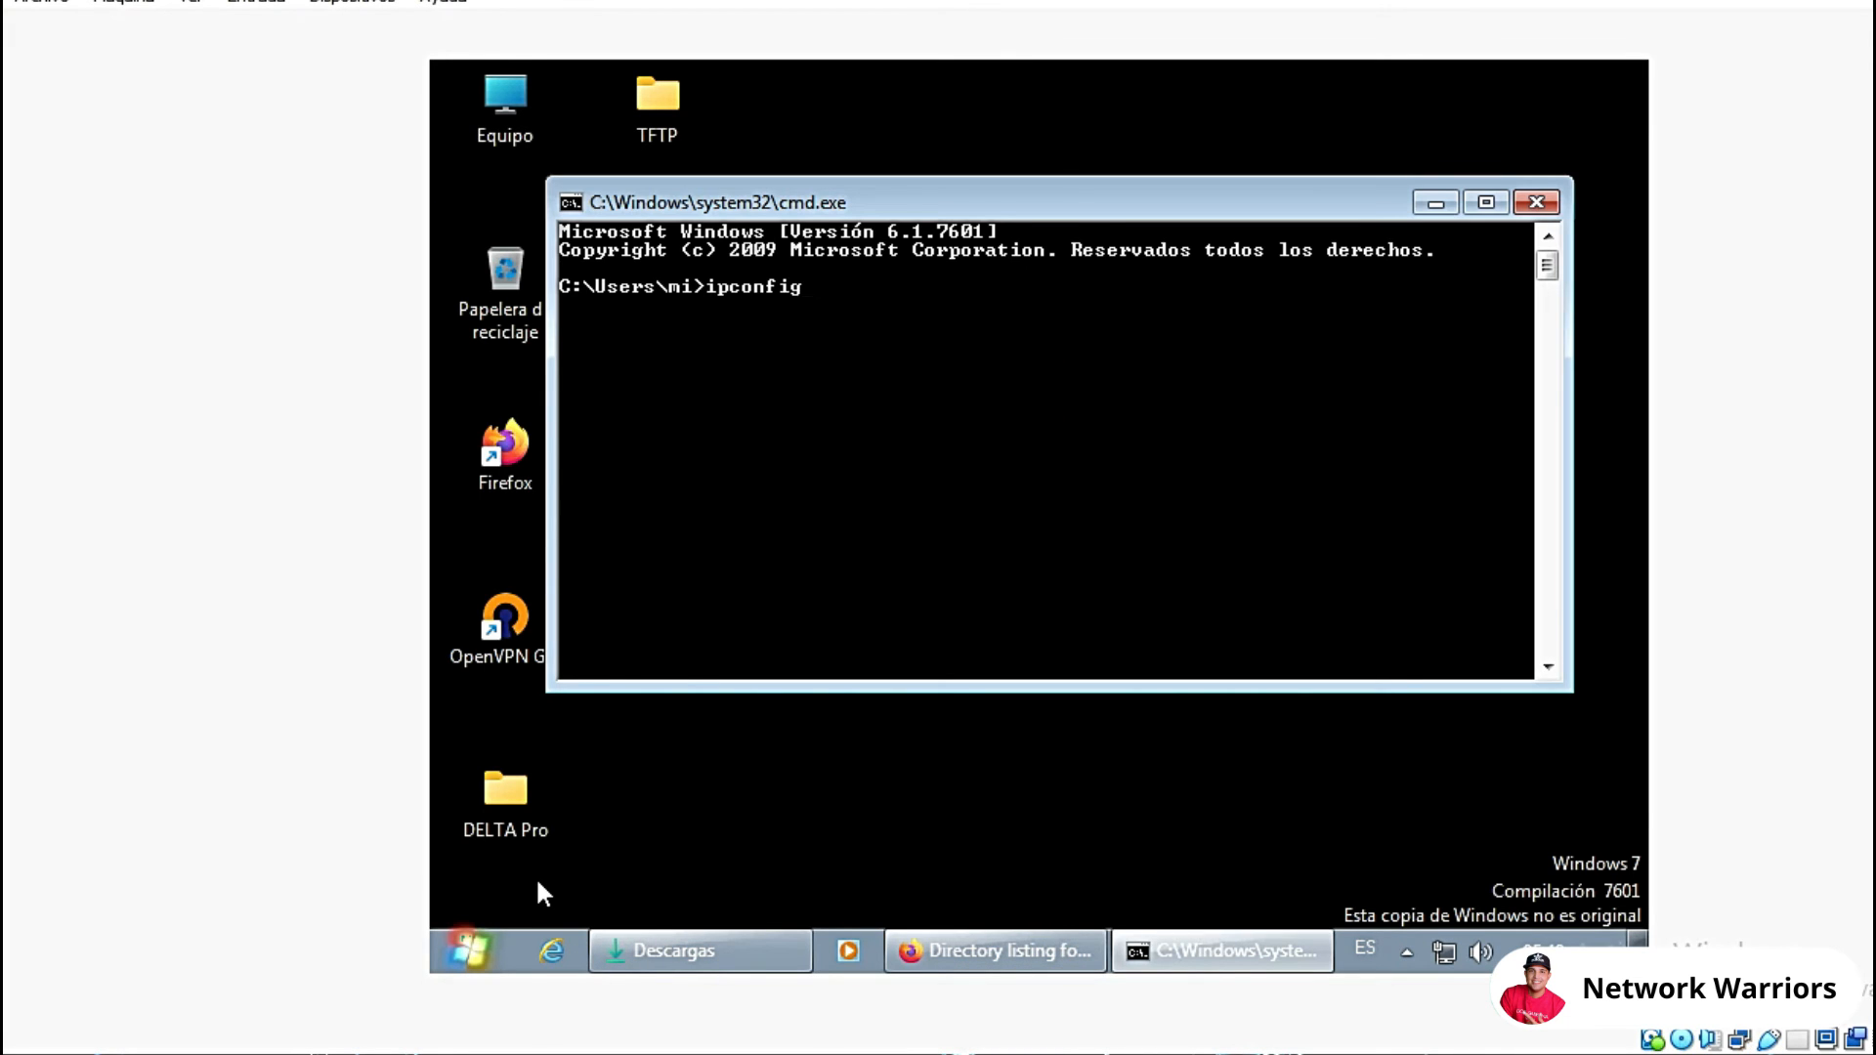
key("Return")
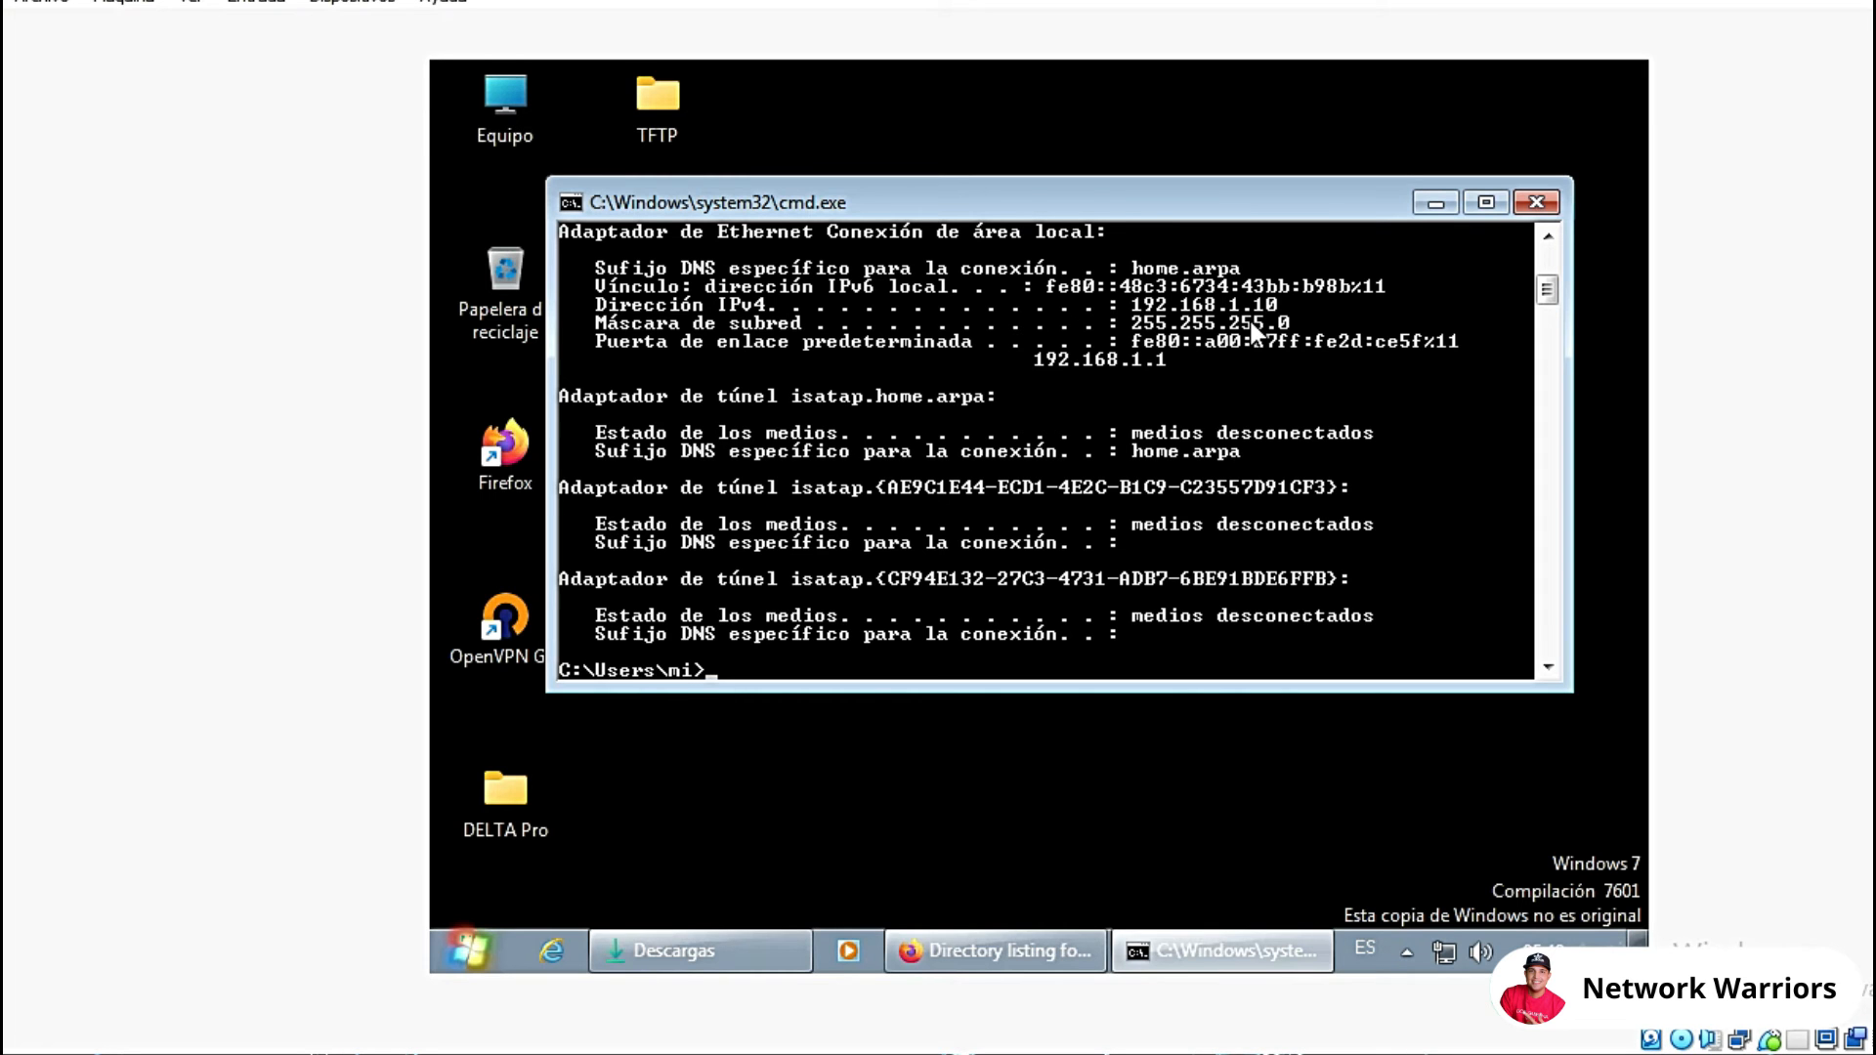
Return to the pfSense rule form and enter 192.168.1.10 as the source address.
left_click(1436, 205)
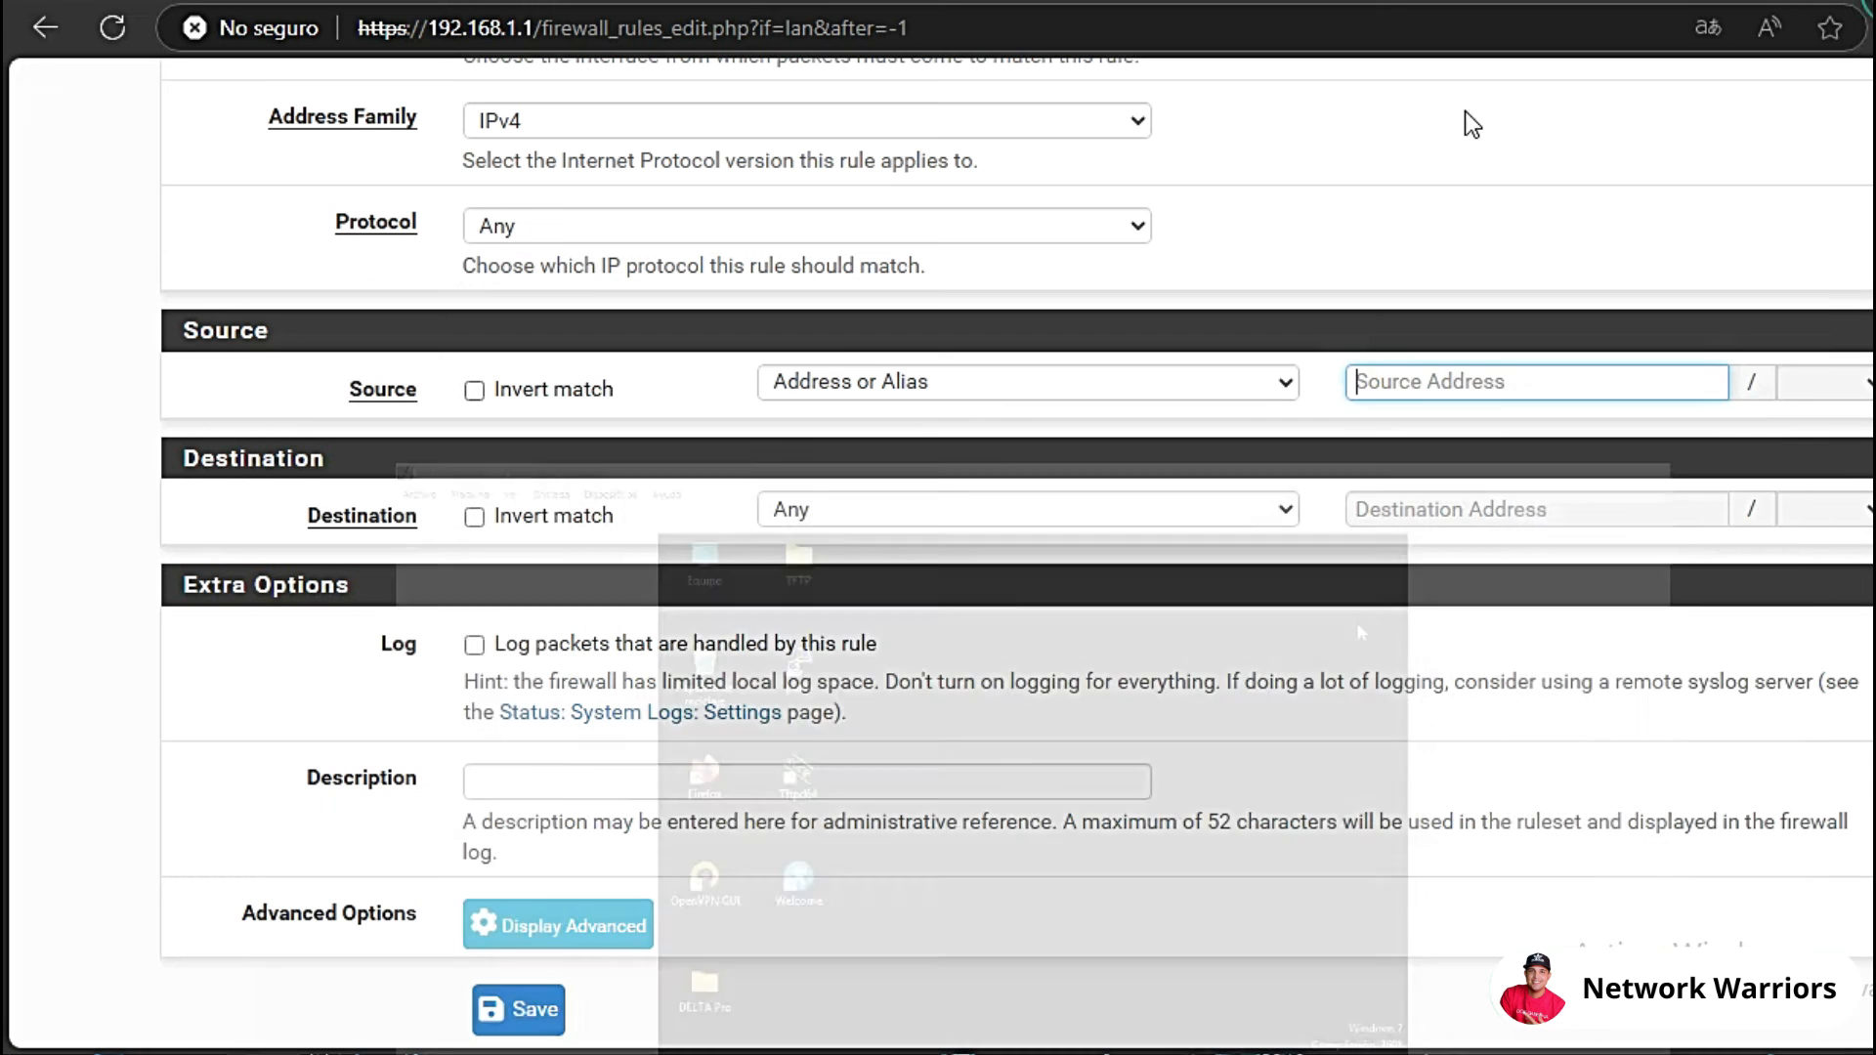
type("192.168.1.10")
Show the rule's advanced options and locate the In / Out pipe setting.
scroll(551, 418, "down", 2)
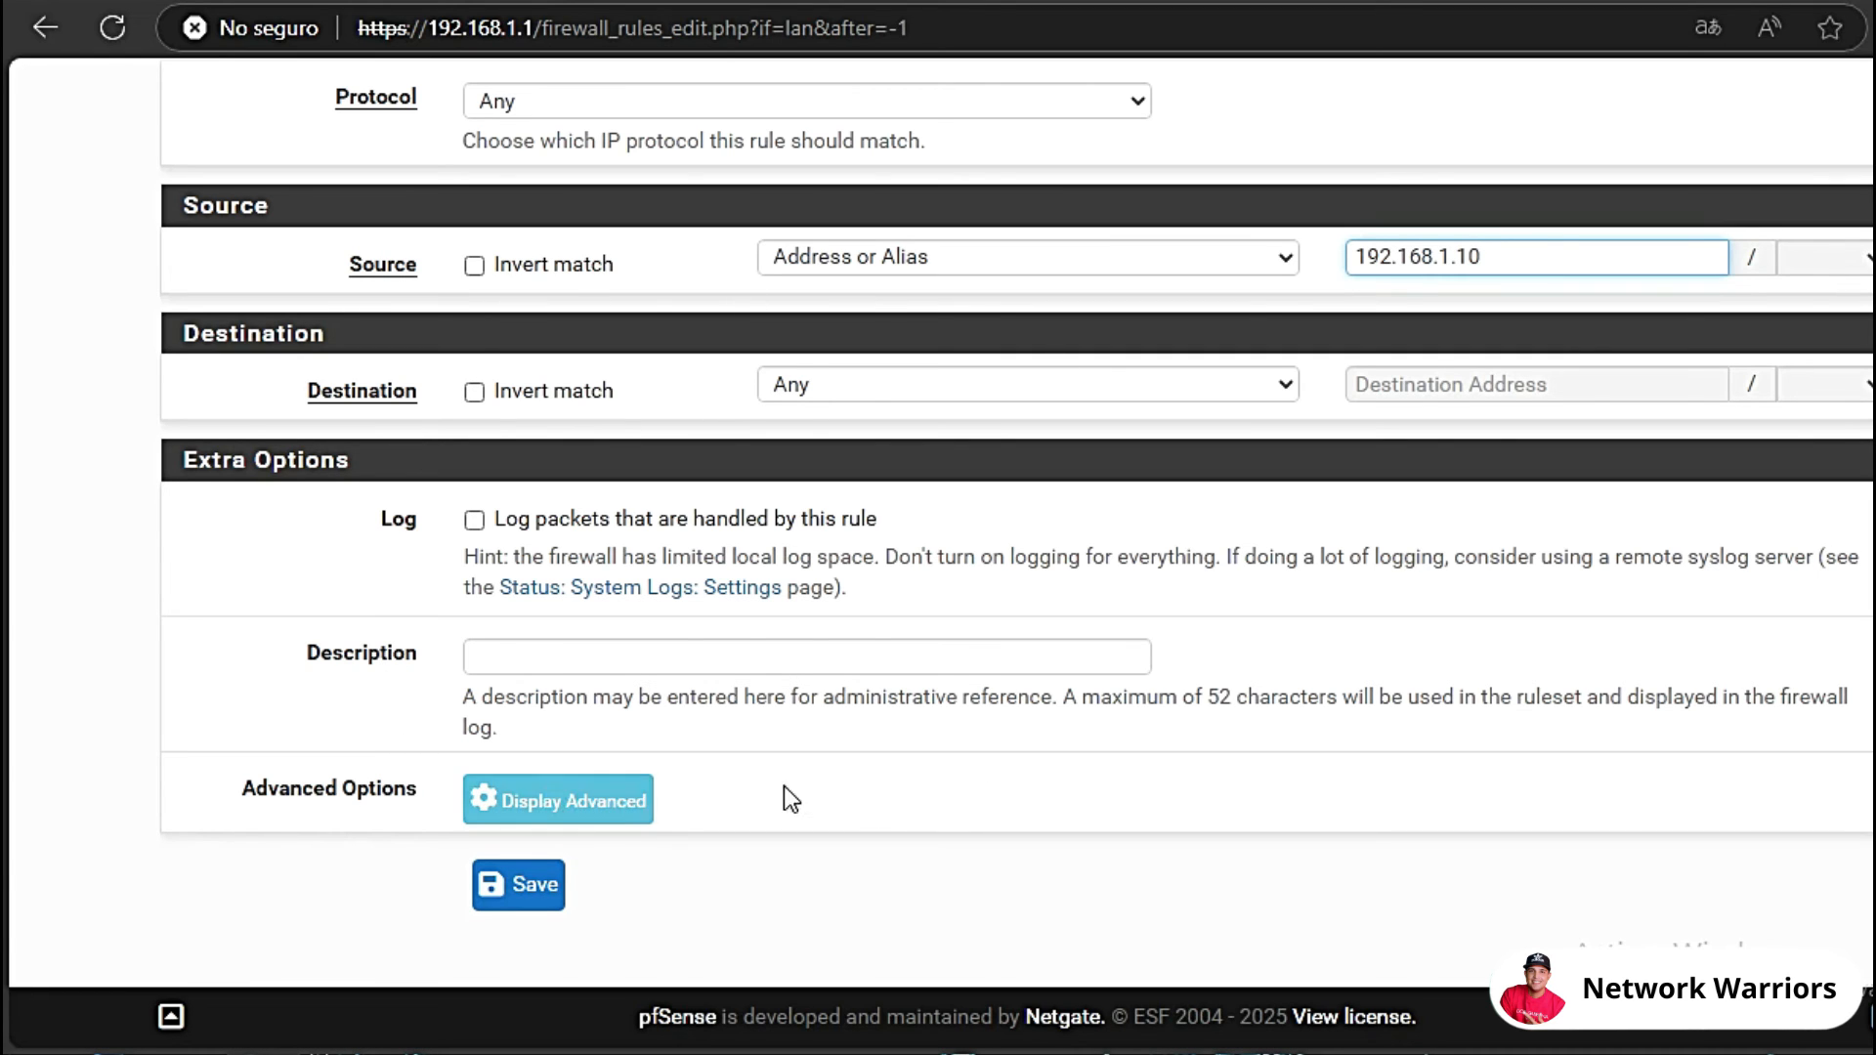
left_click(615, 803)
scroll(698, 782, "down", 12)
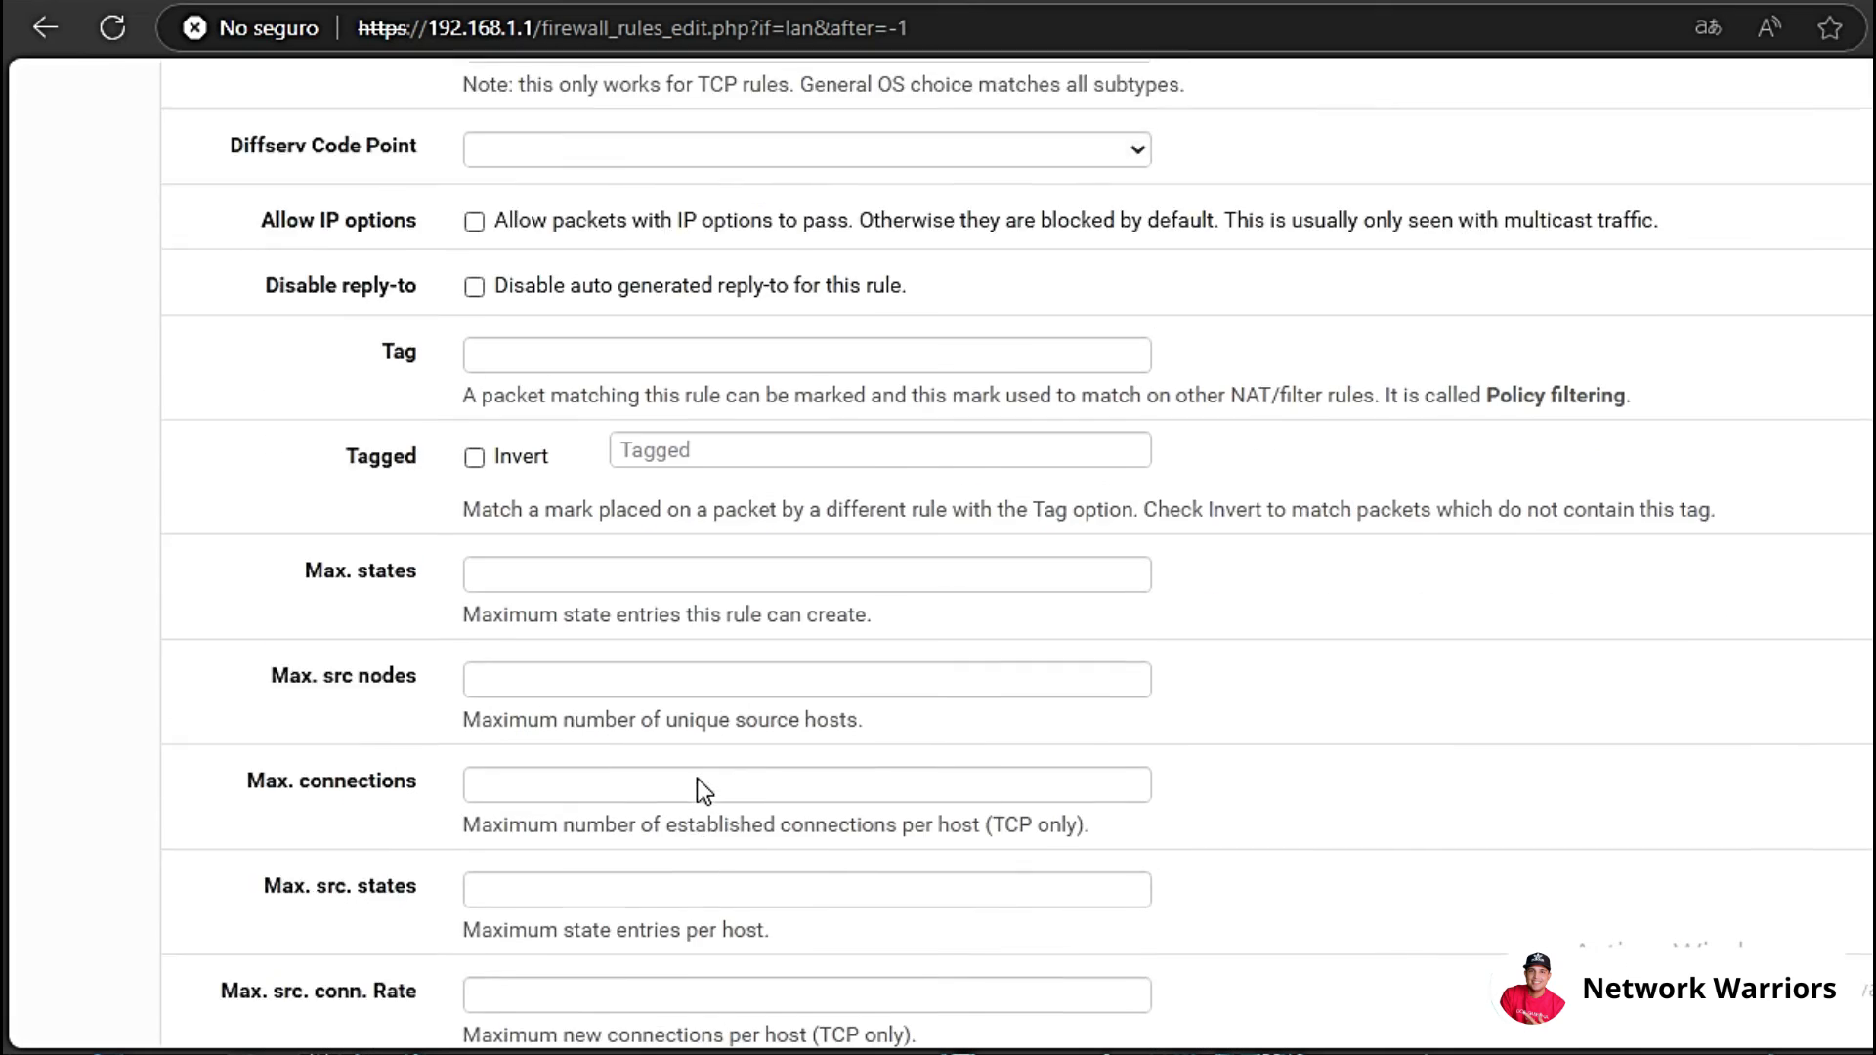
scroll(696, 778, "down", 10)
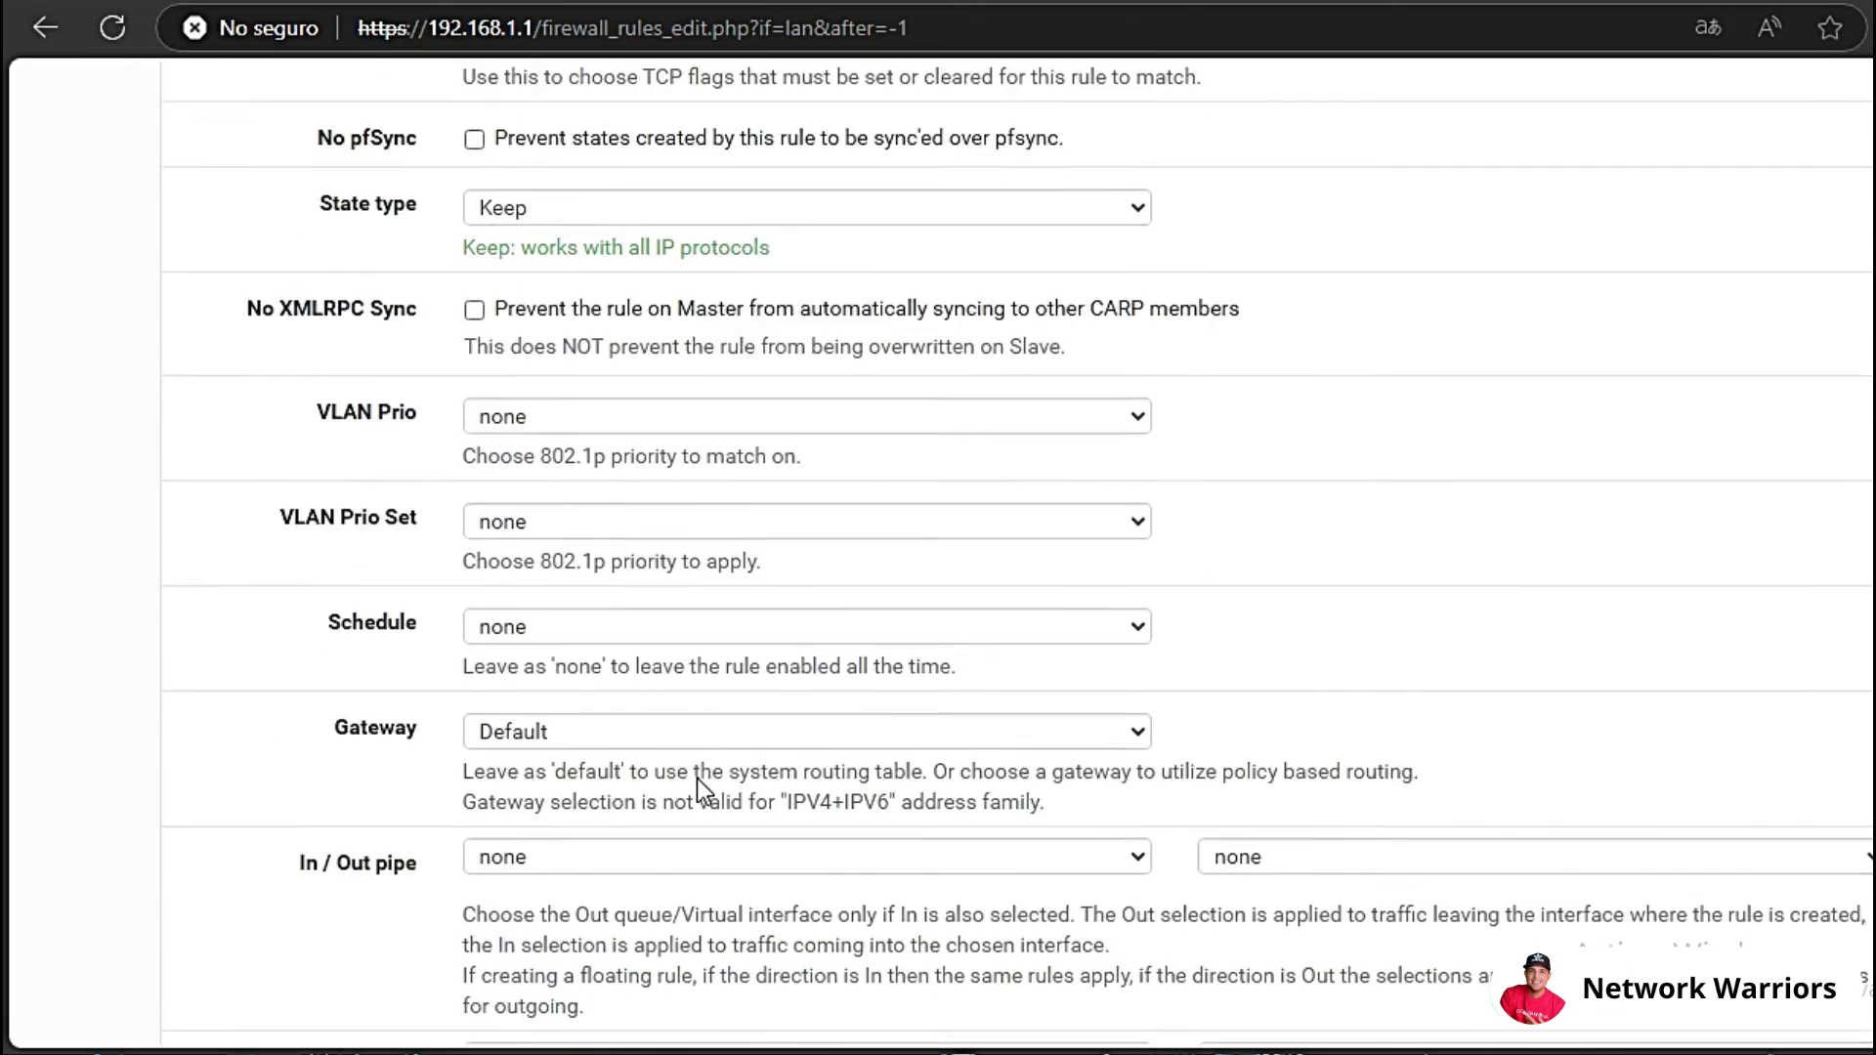
left_click_drag(285, 559, 432, 557)
left_click(403, 620)
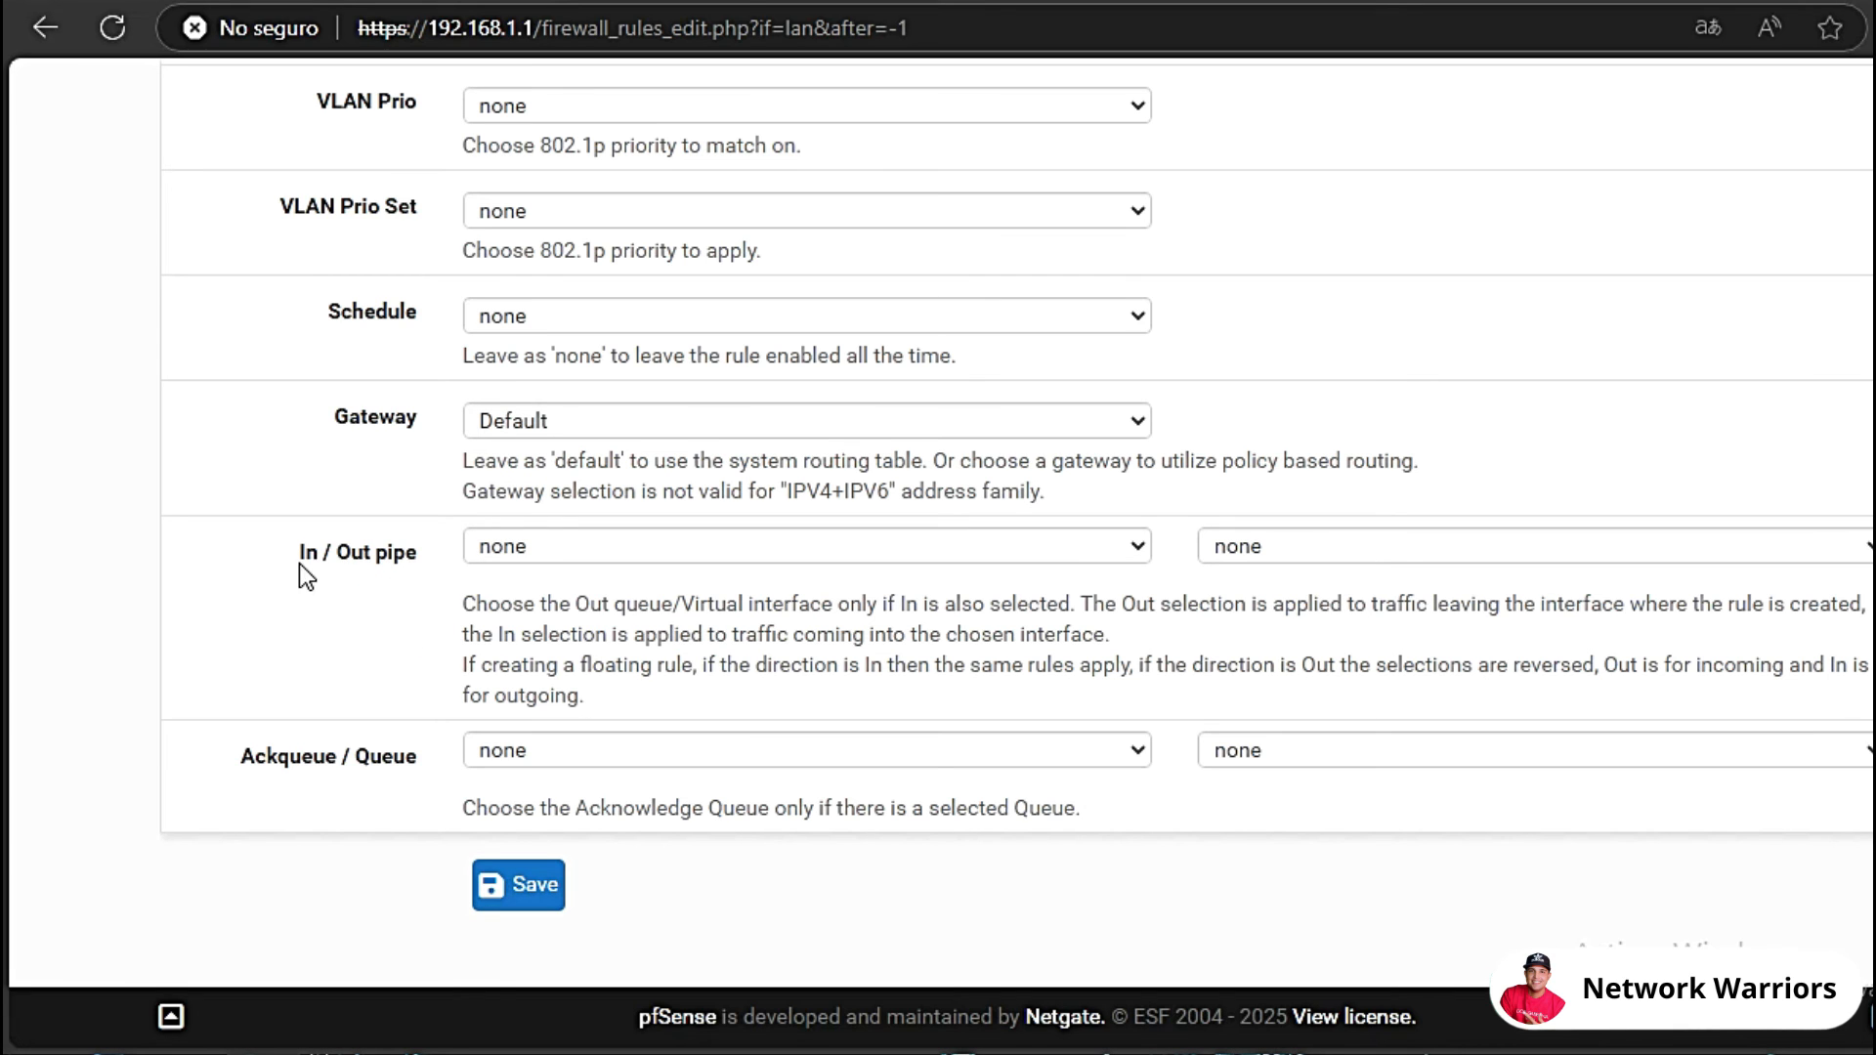
left_click(370, 607)
double_click(344, 554)
left_click(385, 624)
Set the rule's In pipe to control-carga and its Out pipe to control-descarga.
left_click(566, 543)
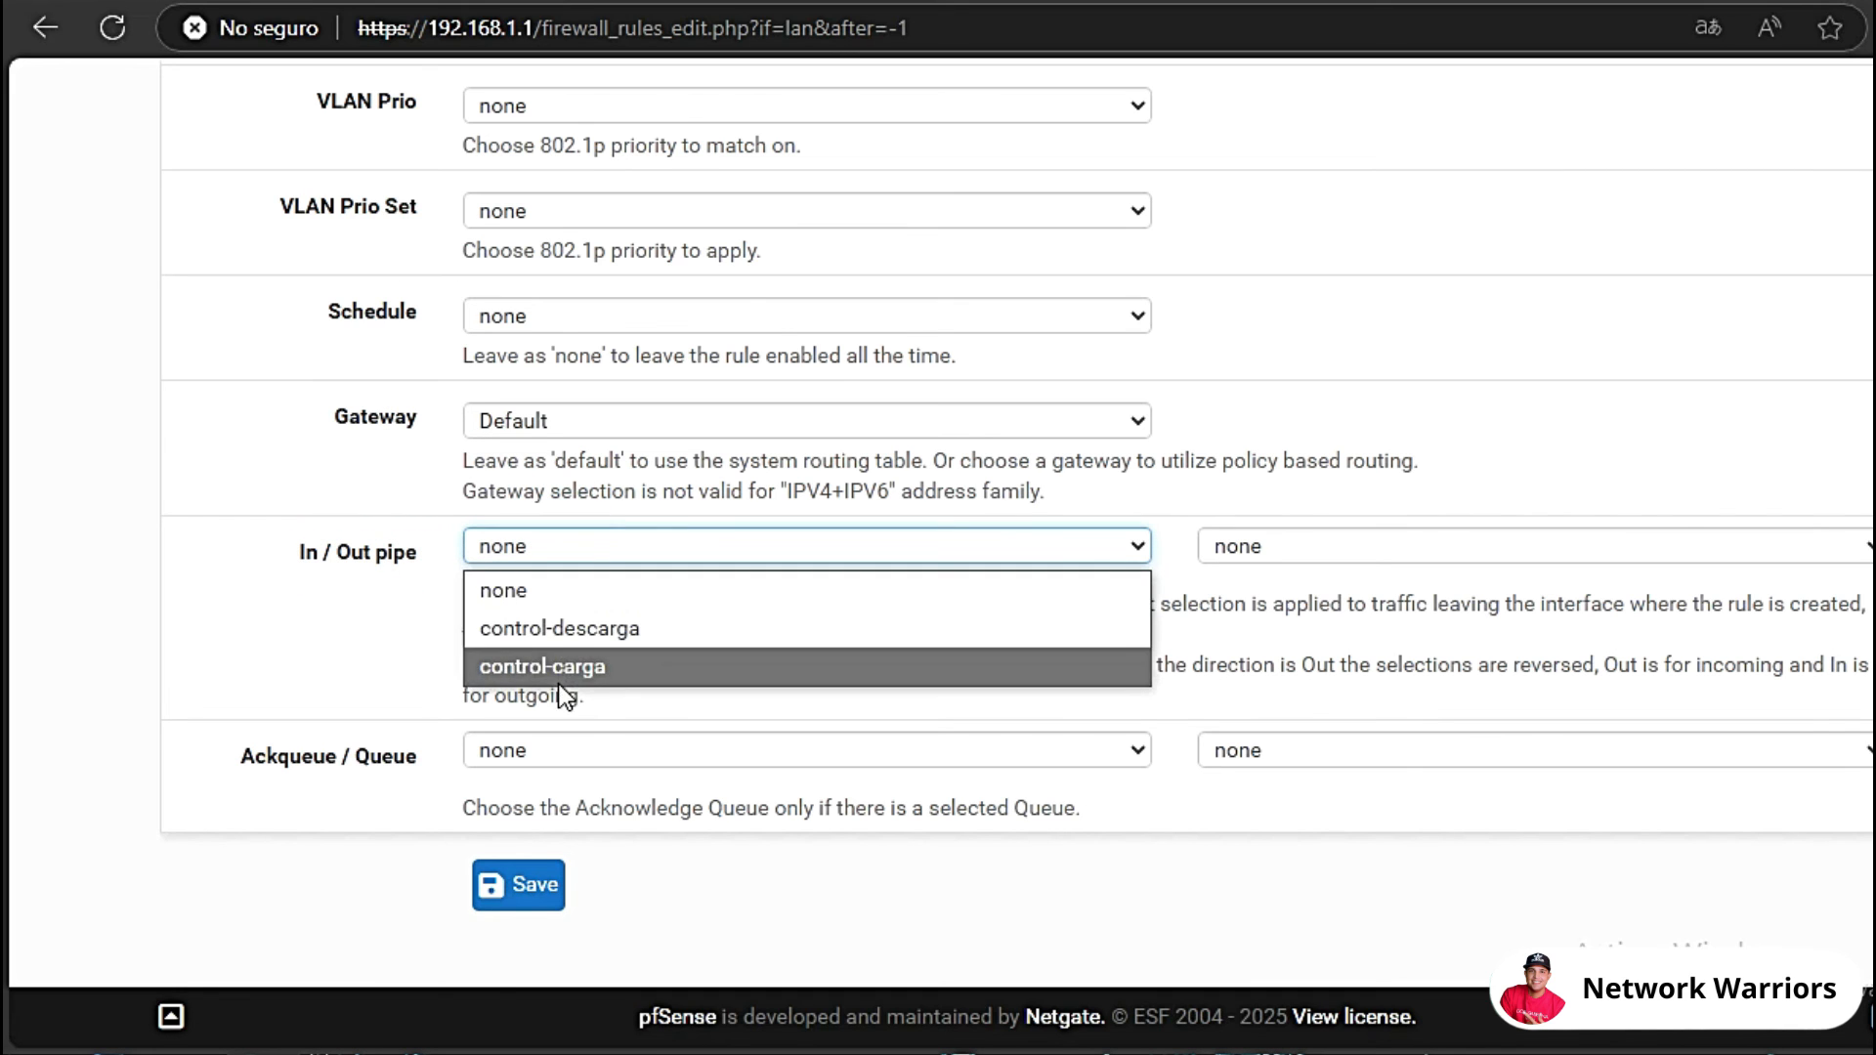
left_click(608, 660)
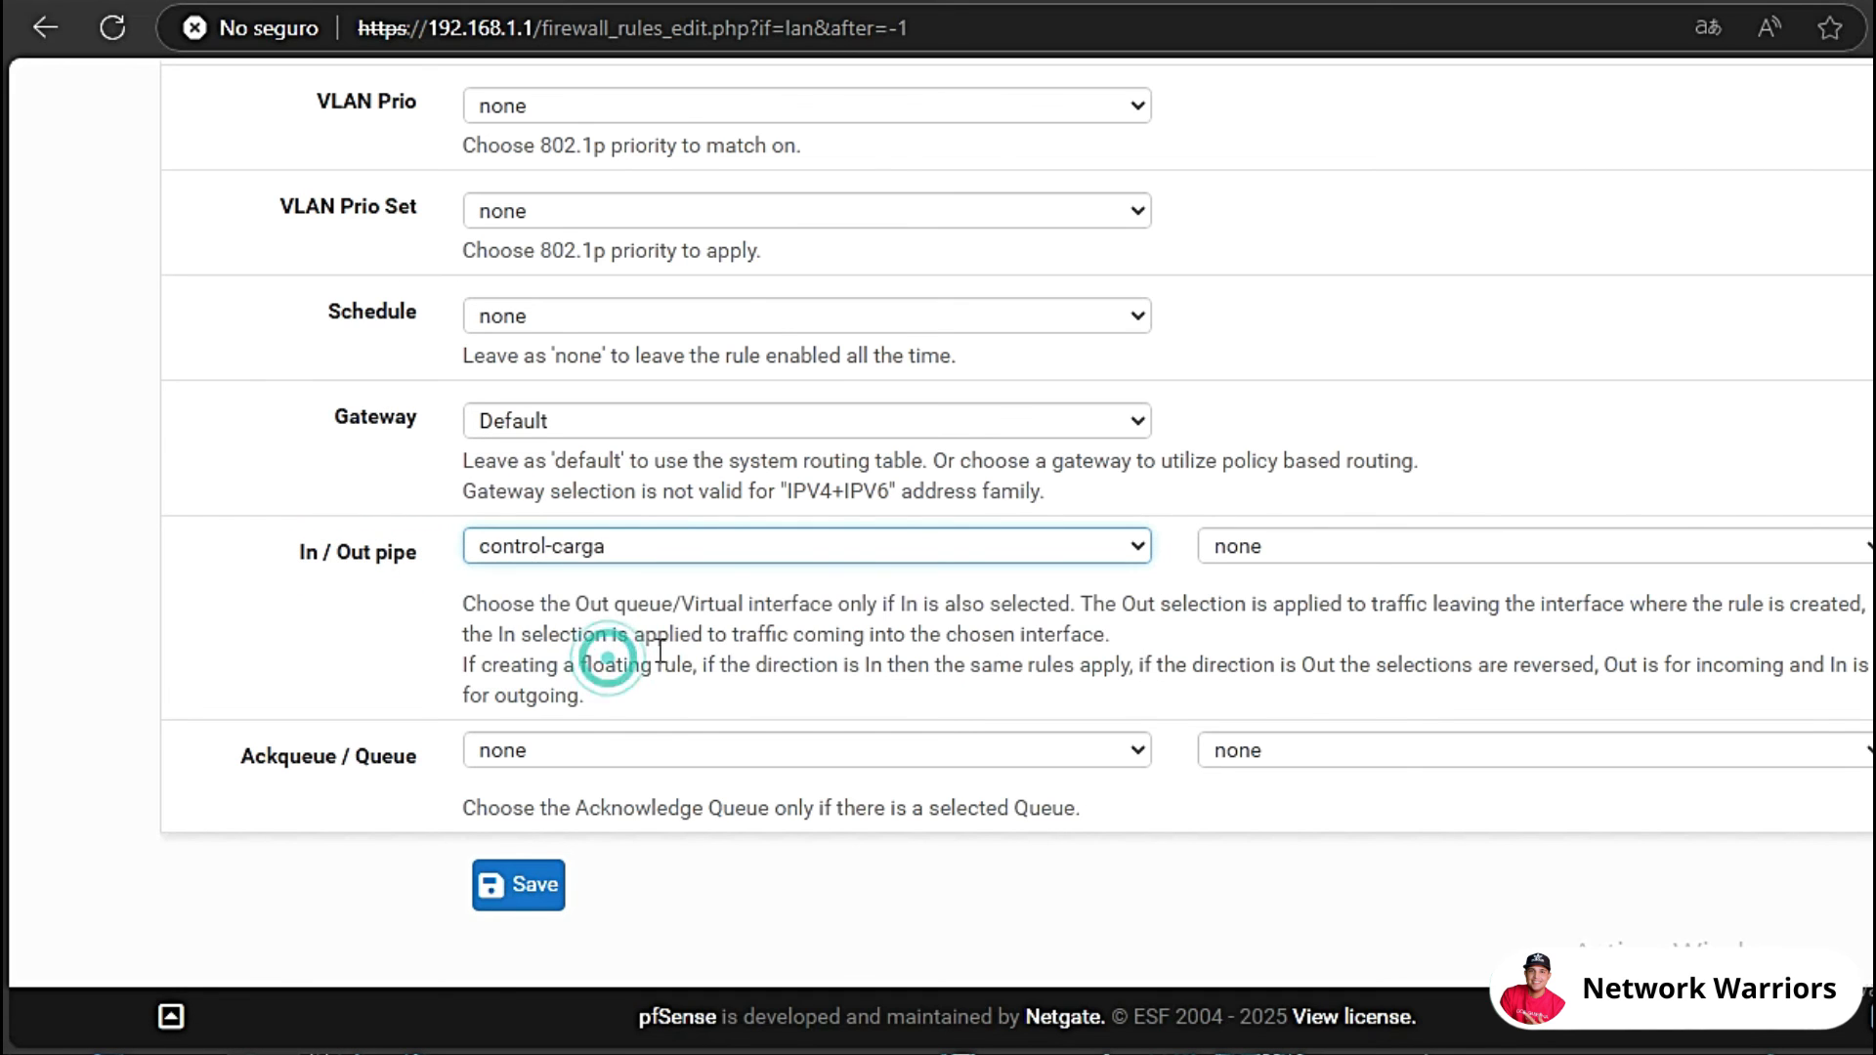
left_click(554, 548)
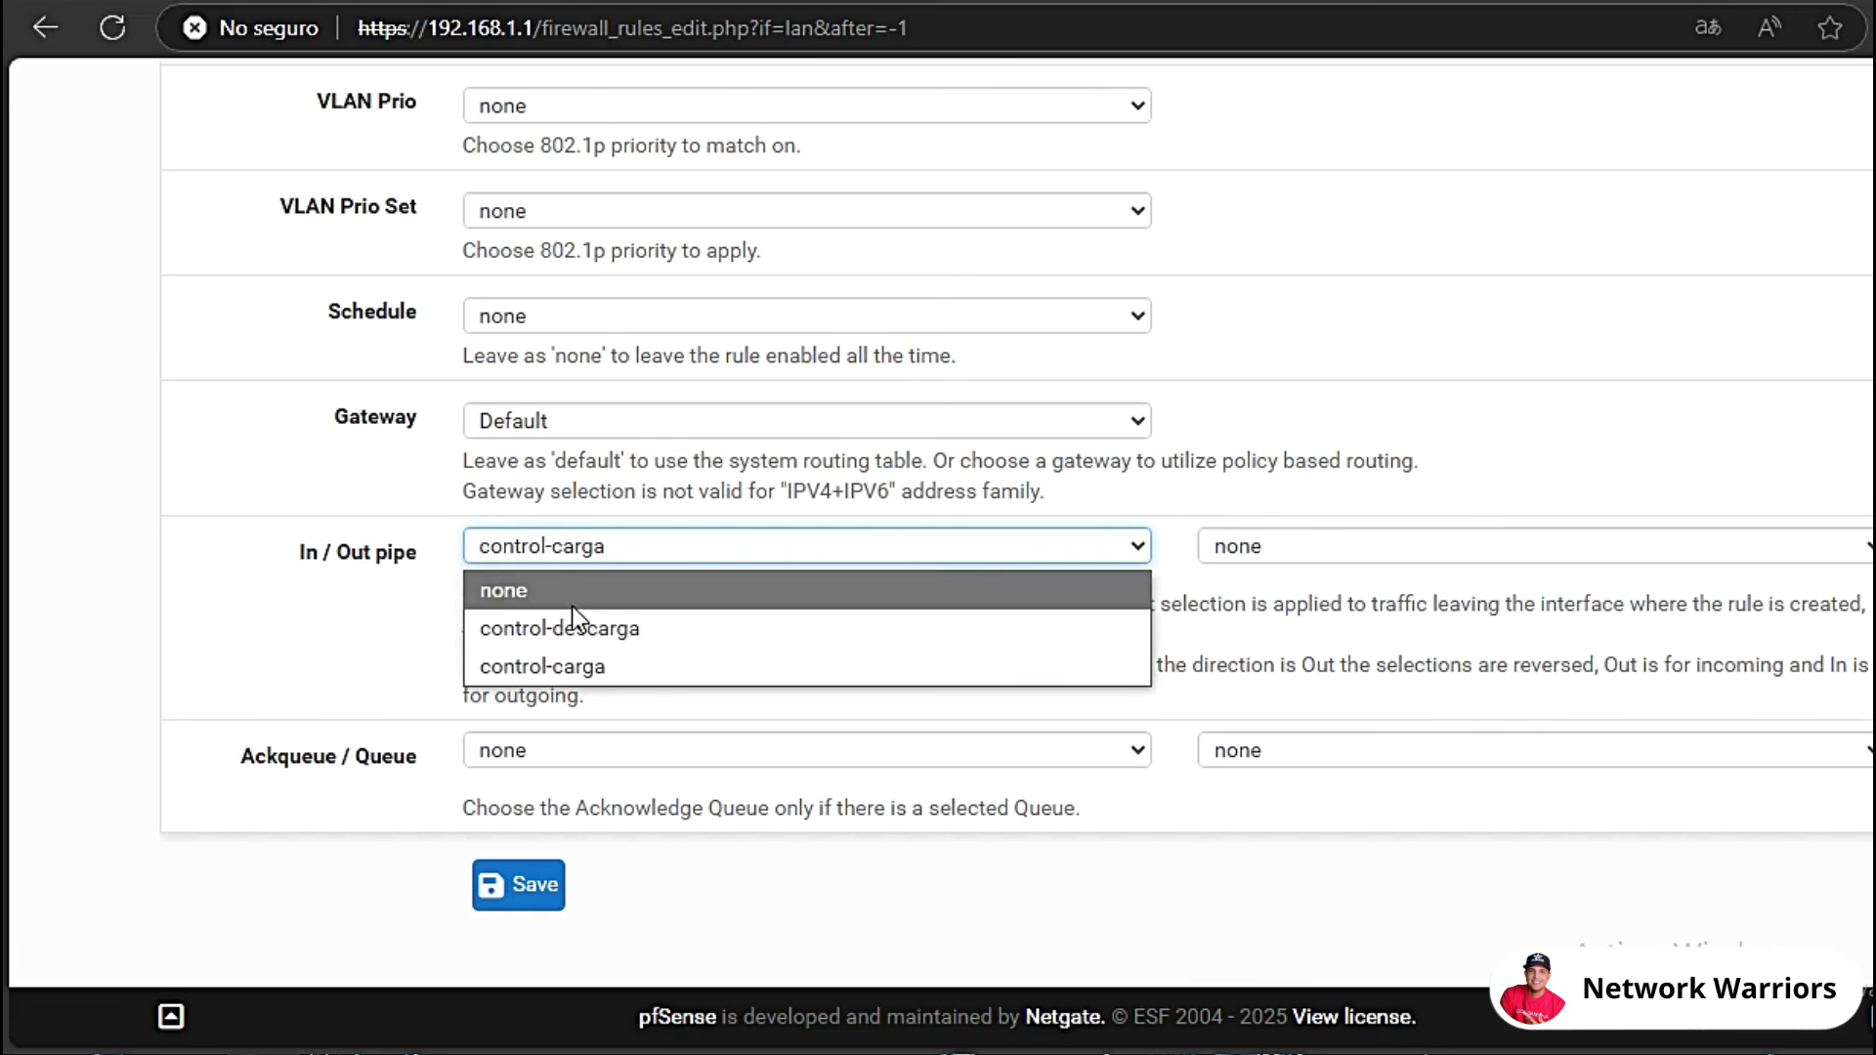
left_click(557, 666)
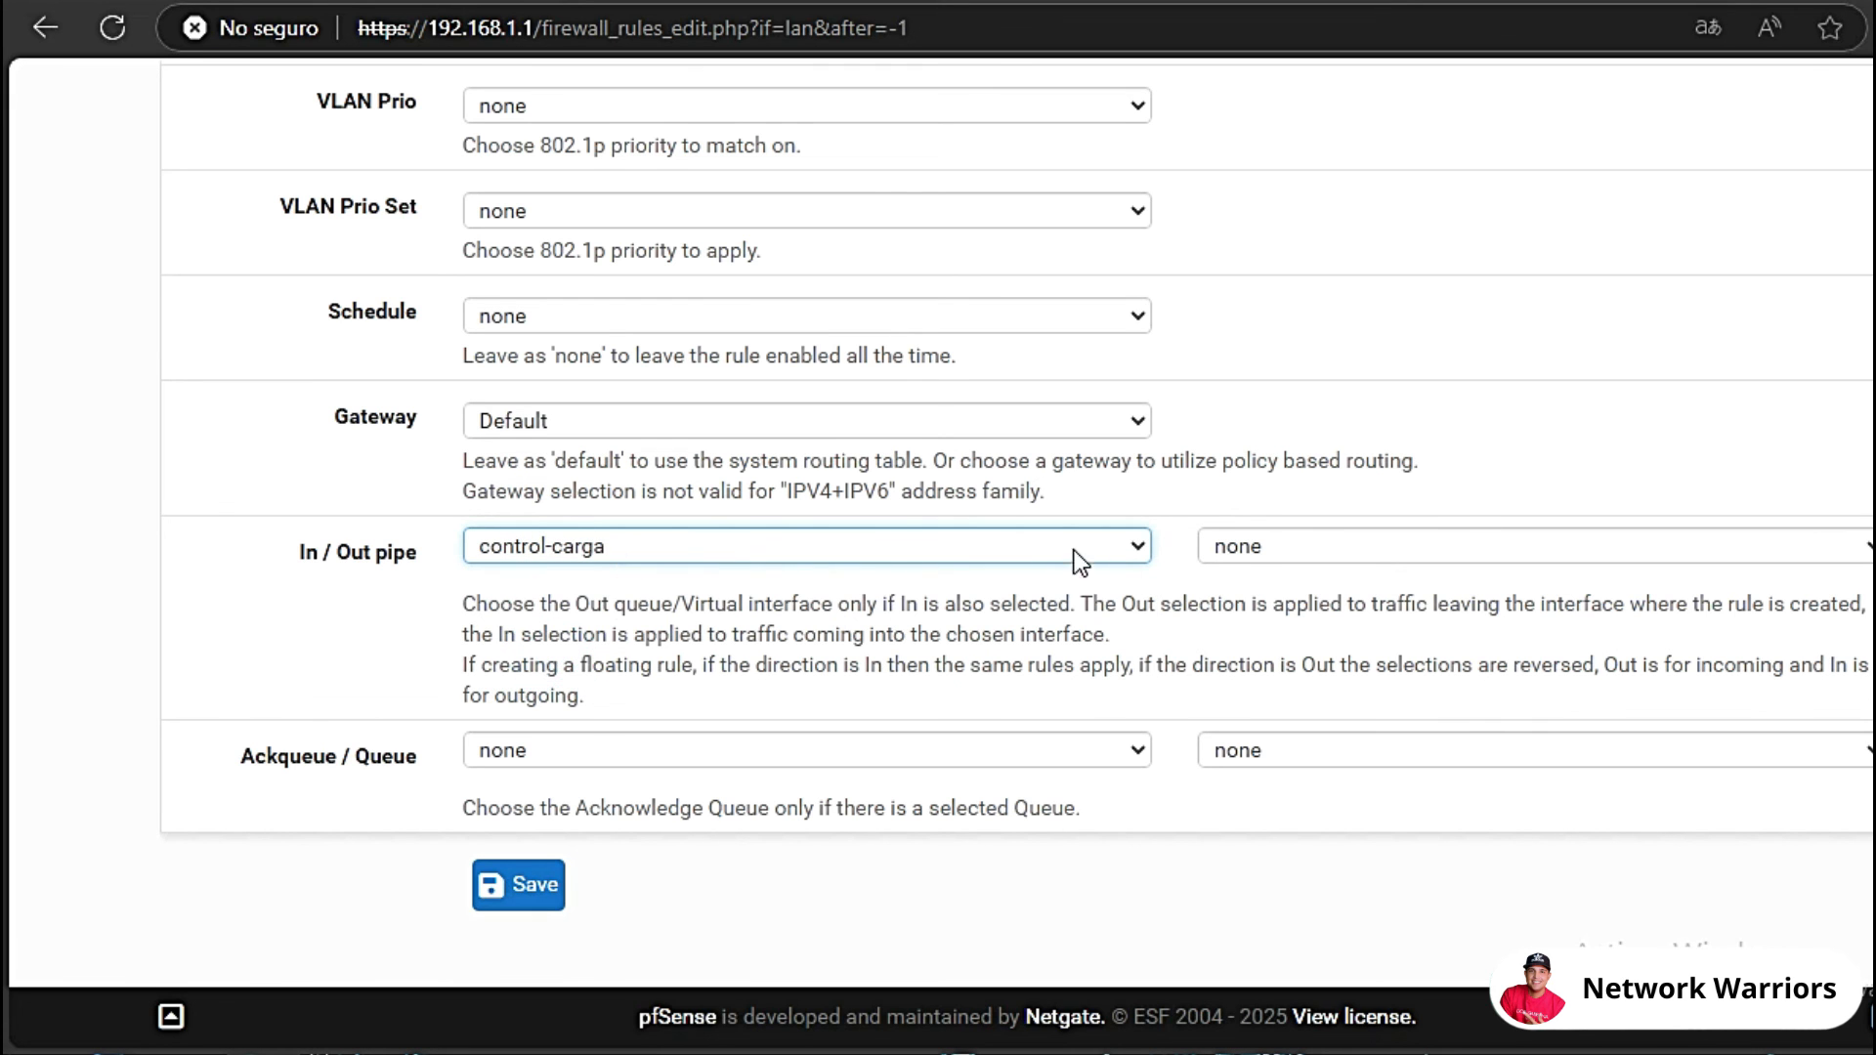
left_click(1343, 544)
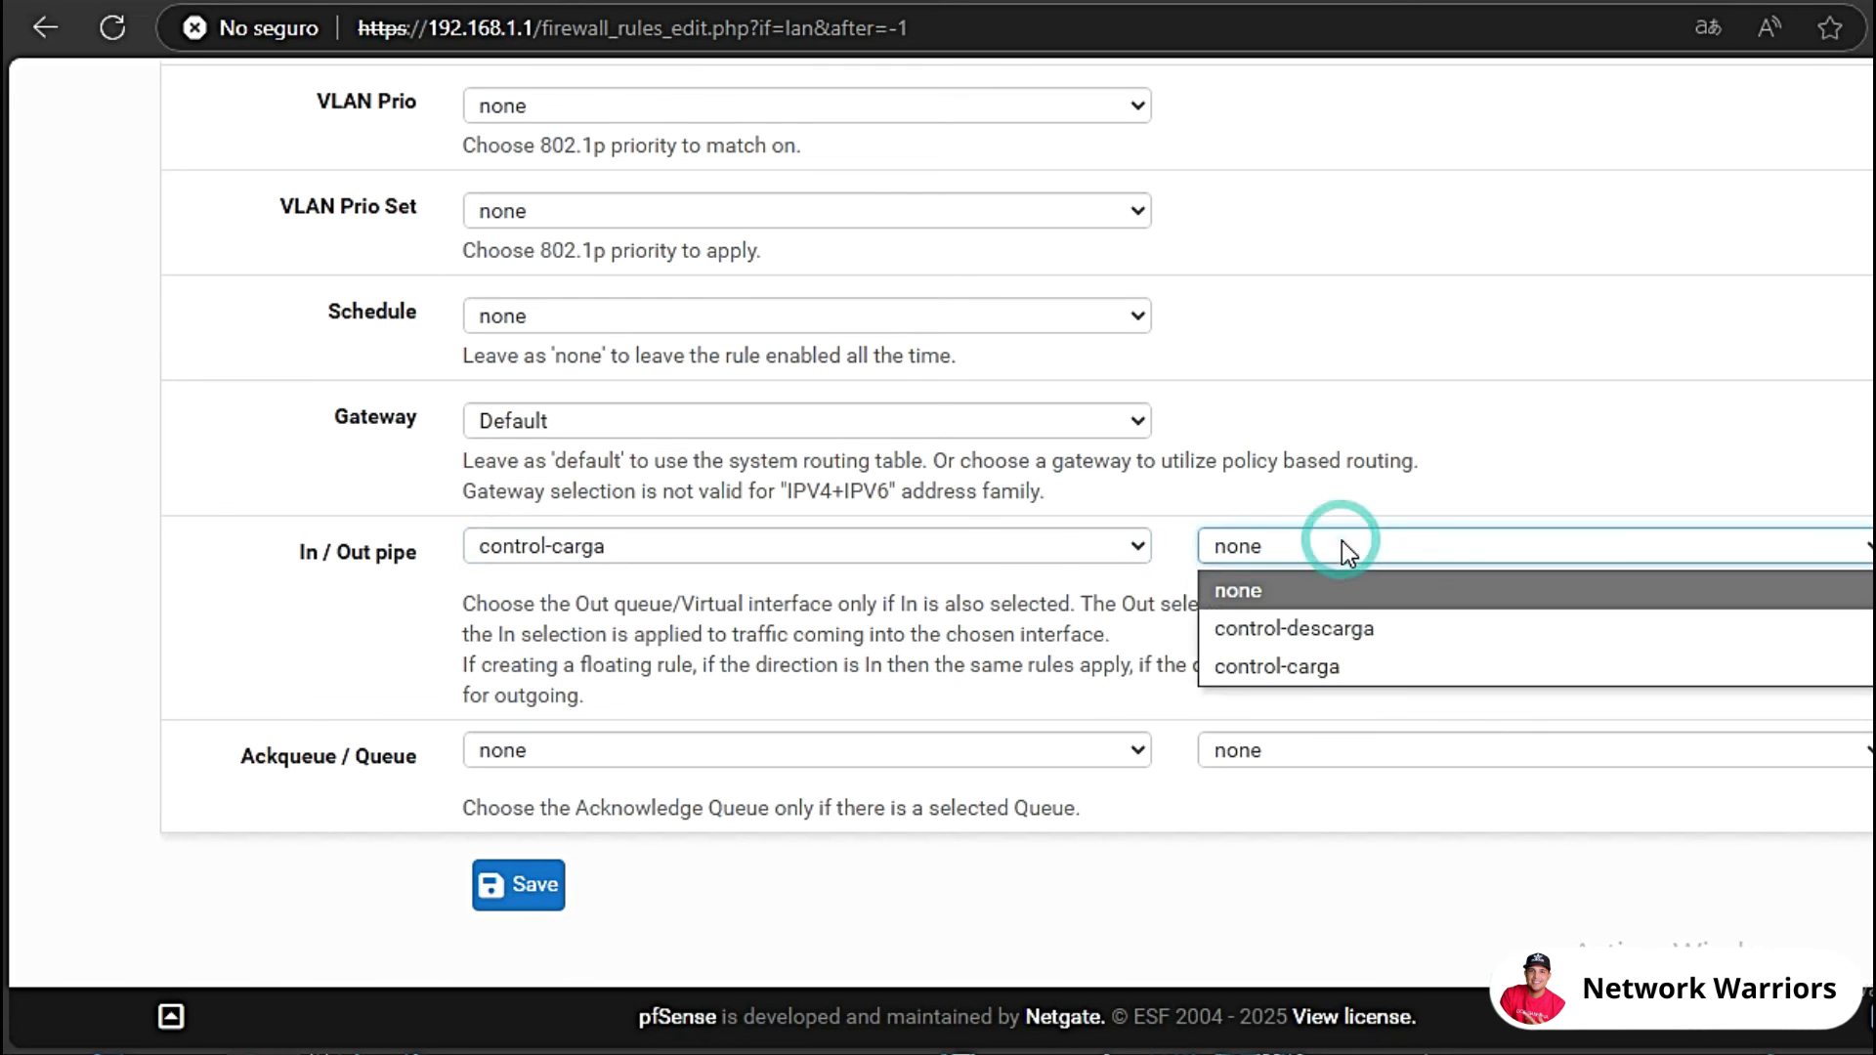
left_click(1257, 627)
Save the new LAN rule and apply the firewall rule changes.
left_click(537, 890)
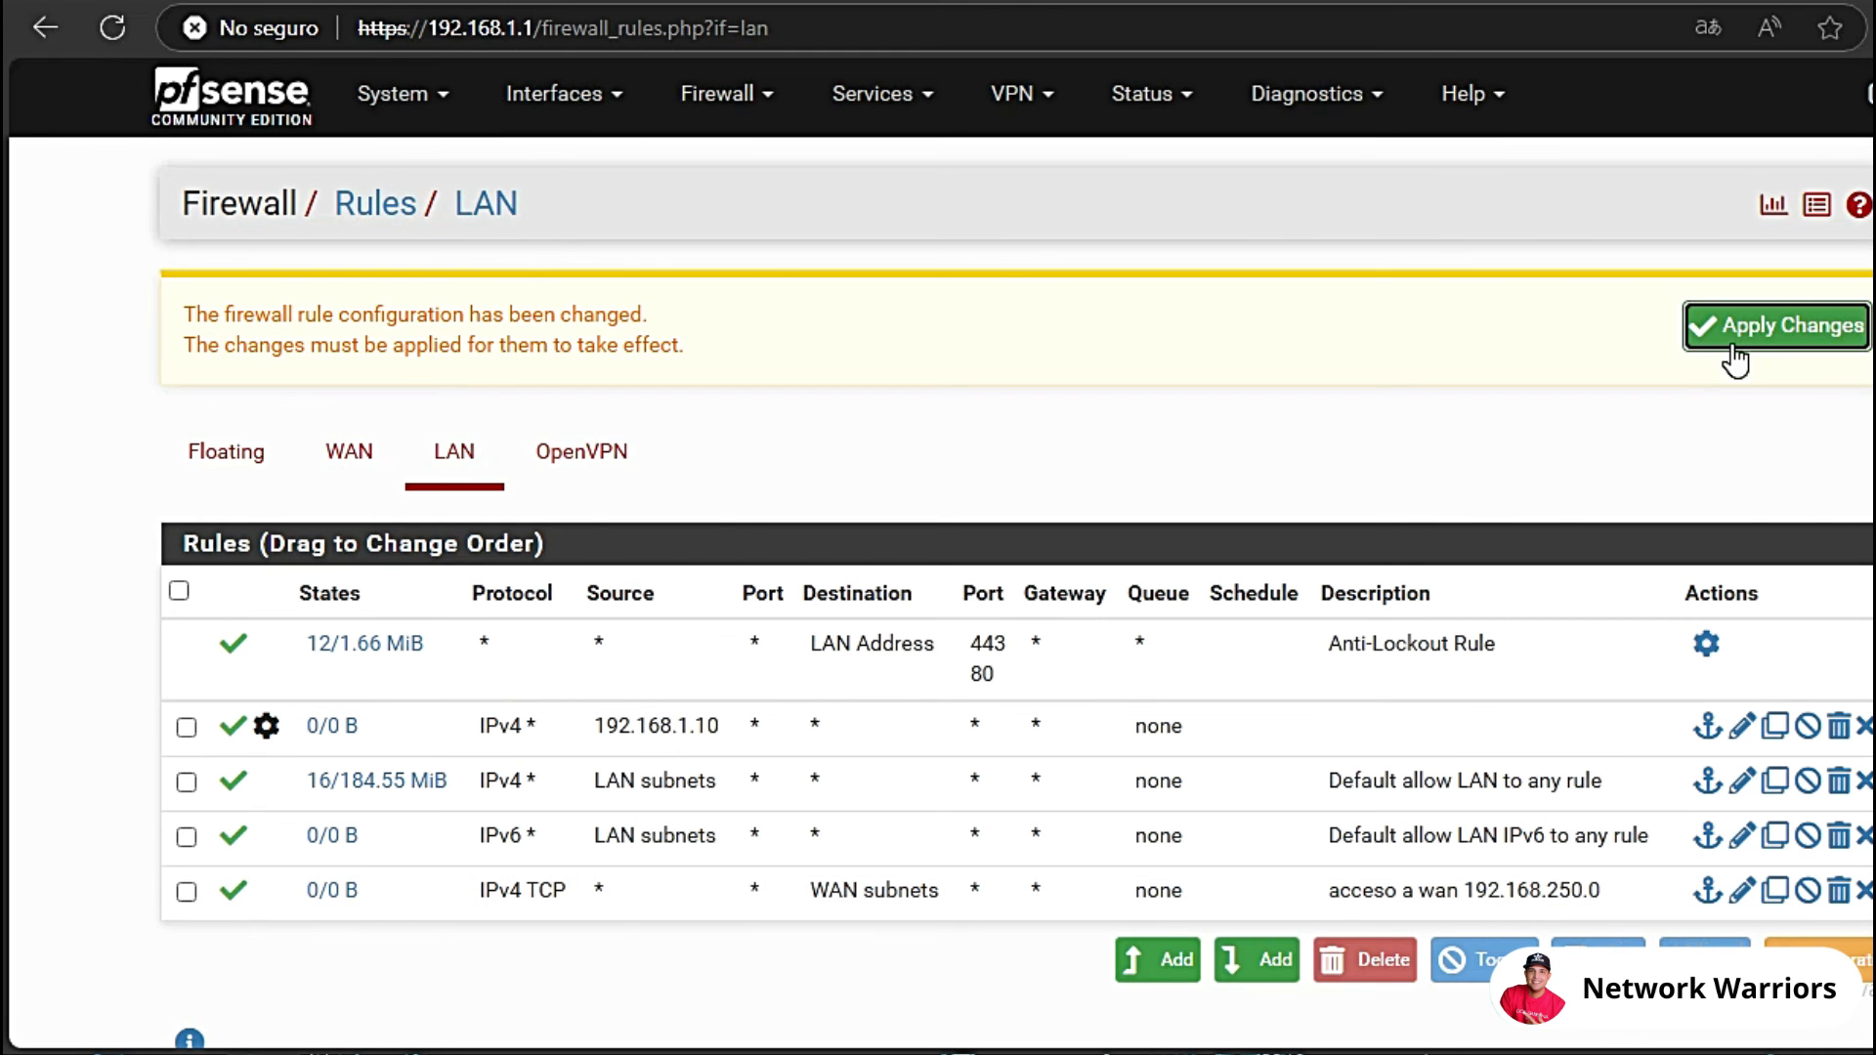
left_click(1733, 344)
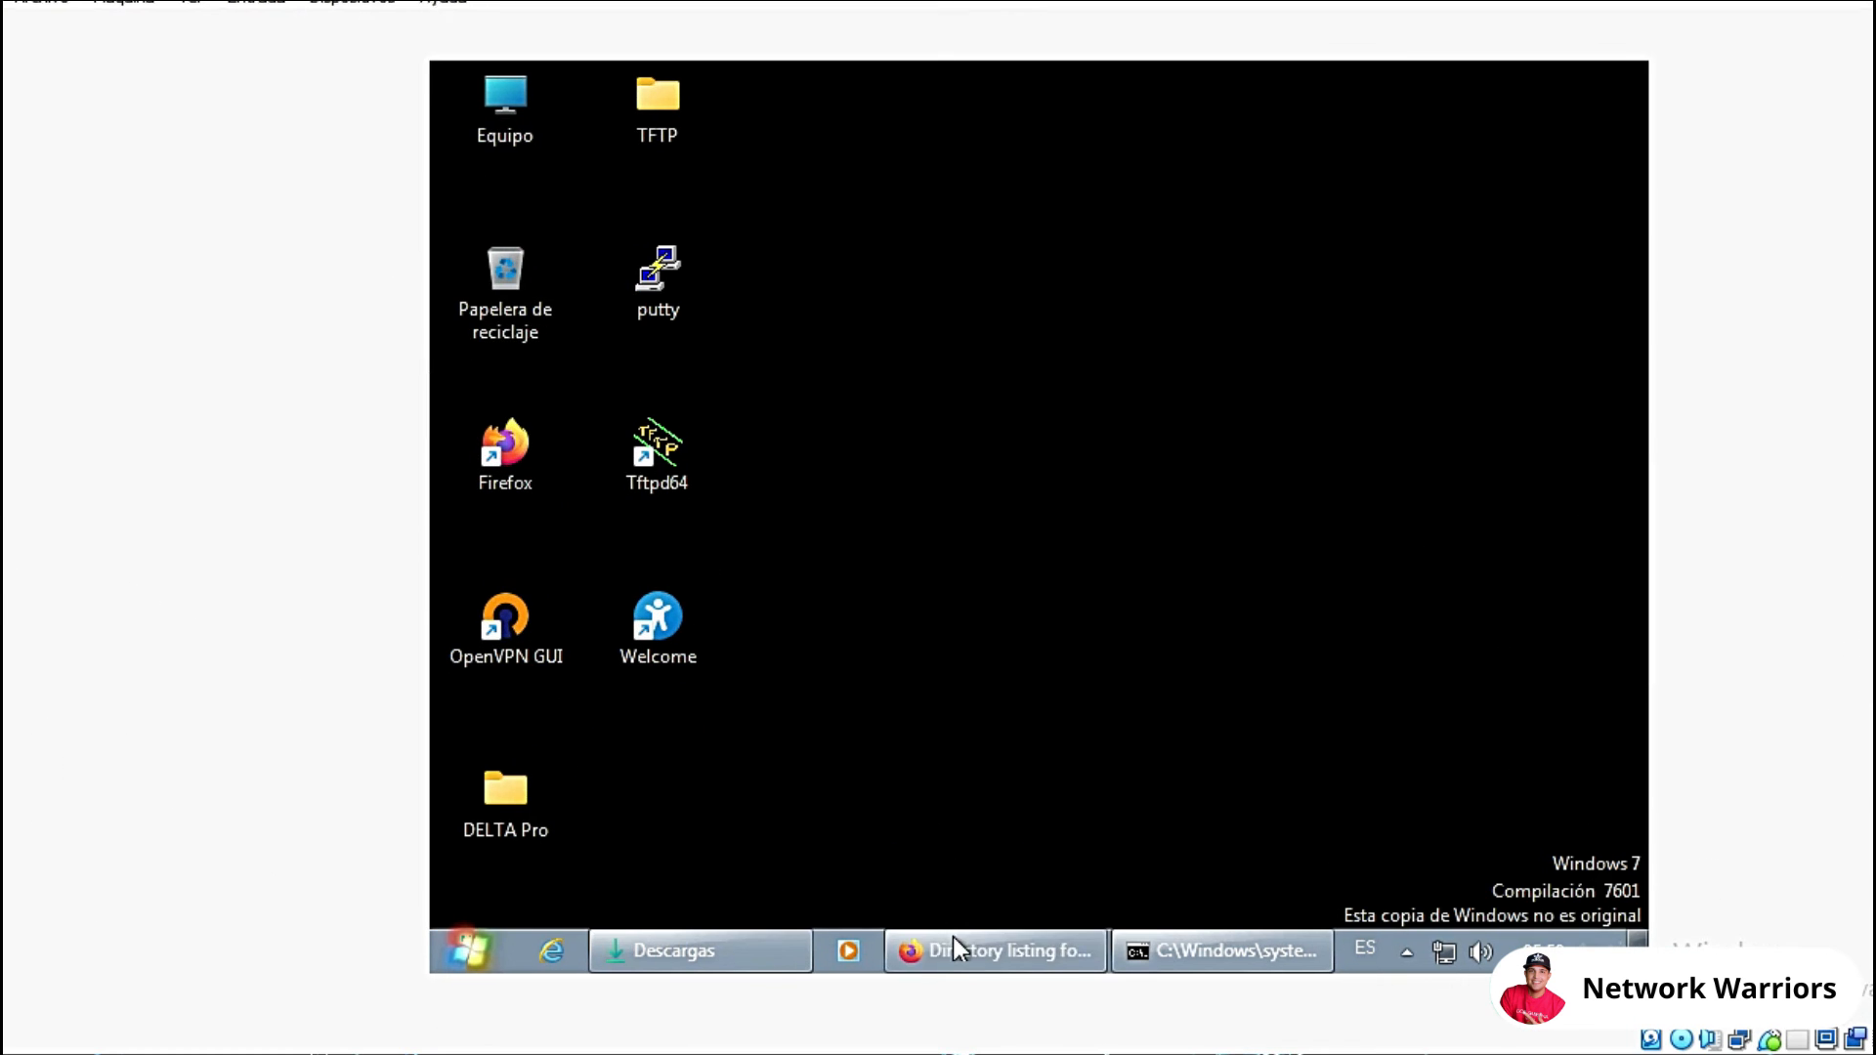
Switch to Firefox in the Windows 7 virtual machine and download mikrotik-7.16.iso from the directory listing at 192.168.250.100.
left_click(954, 940)
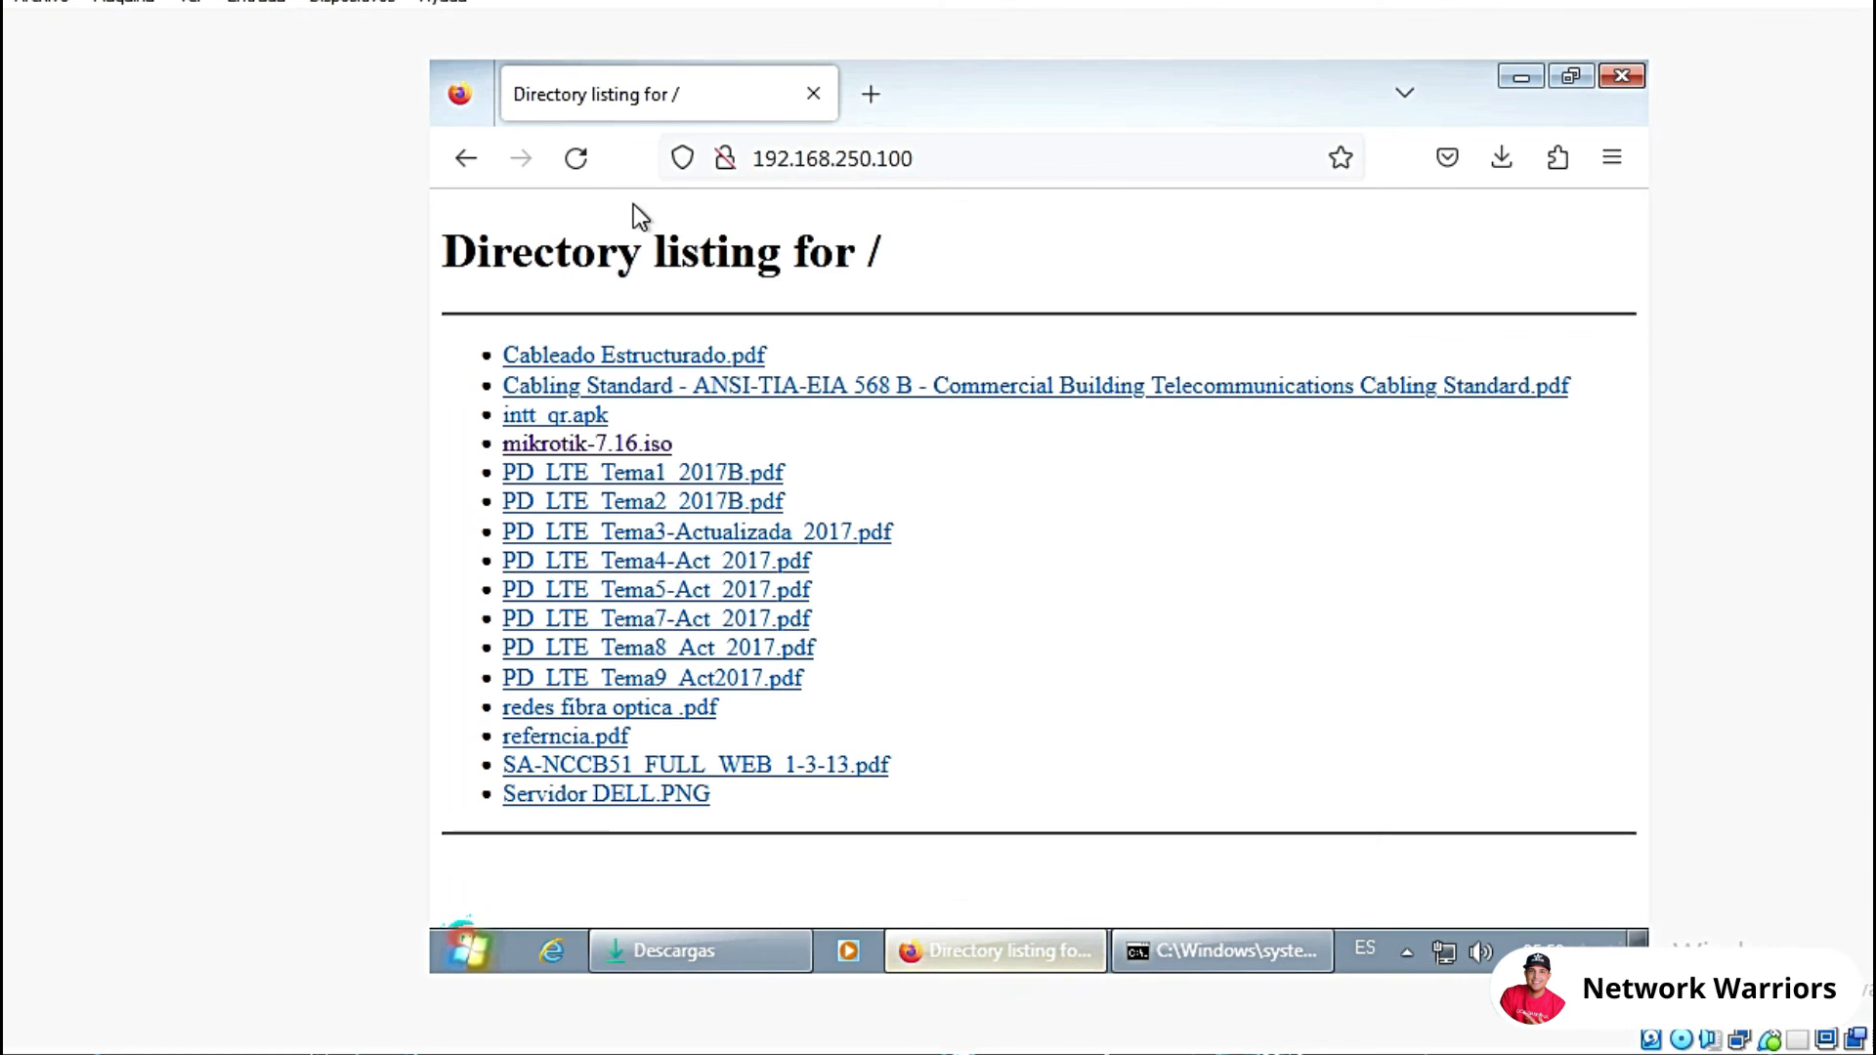
left_click(589, 451)
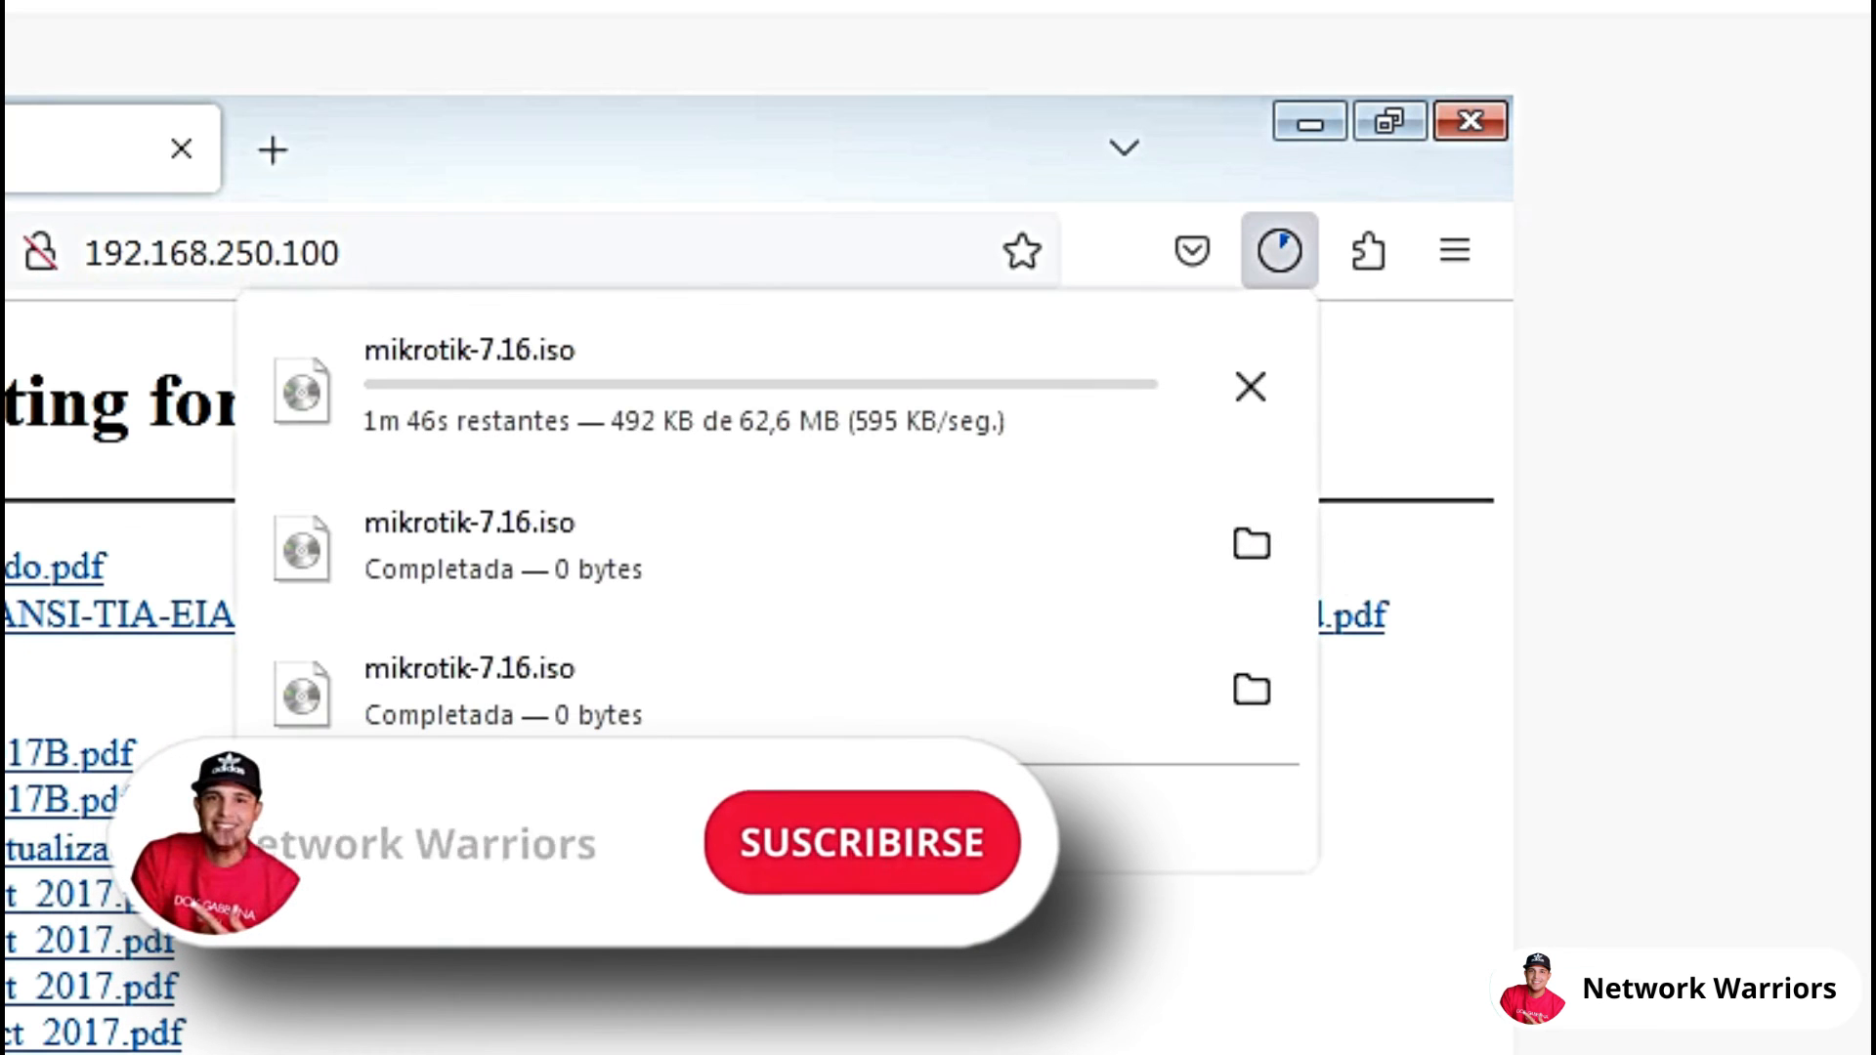